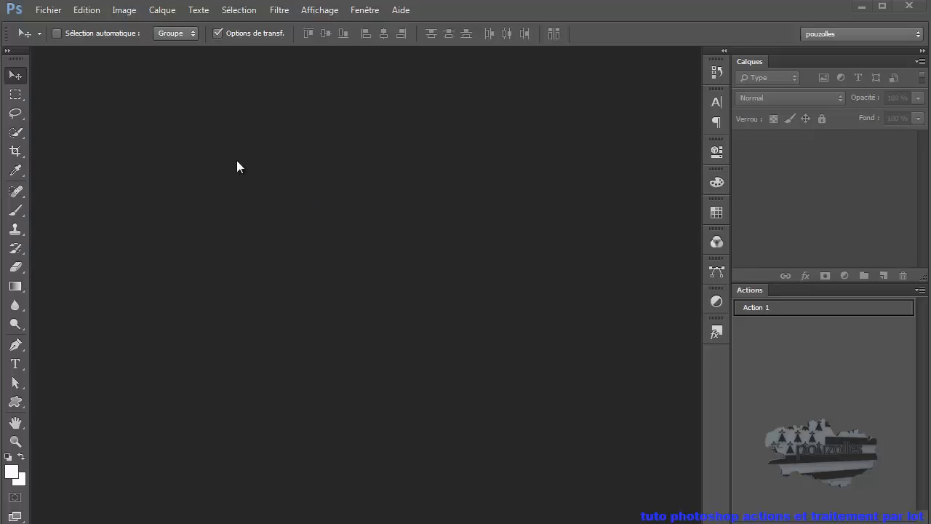
Open the steam train image 2c0686043ebd11bbaf36301f850b71094_large.jpg from the hiver folder inside image tuto, Nouveau dossier (3), paysages
click(44, 10)
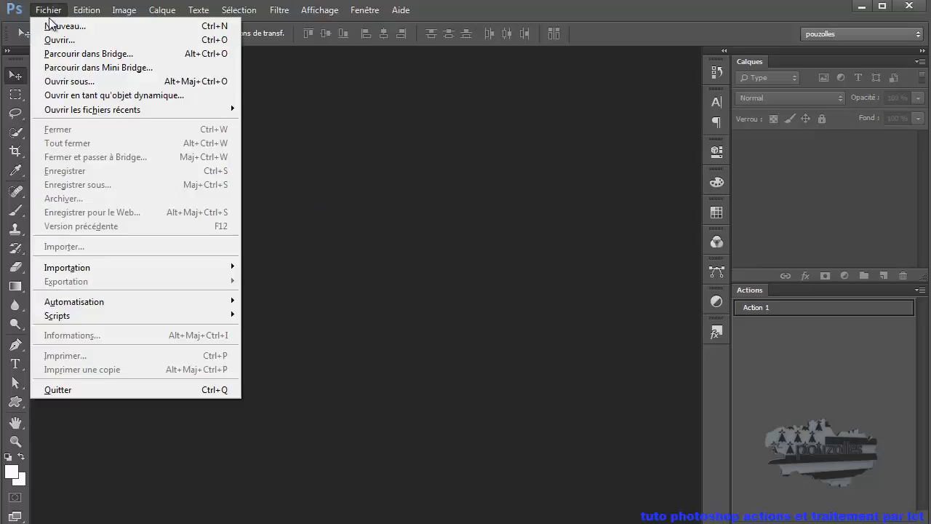
click(60, 40)
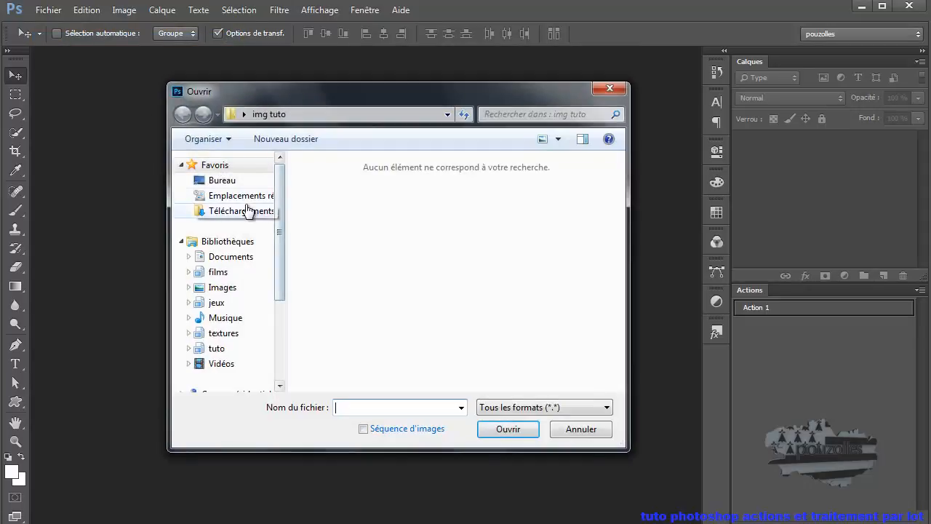
click(222, 288)
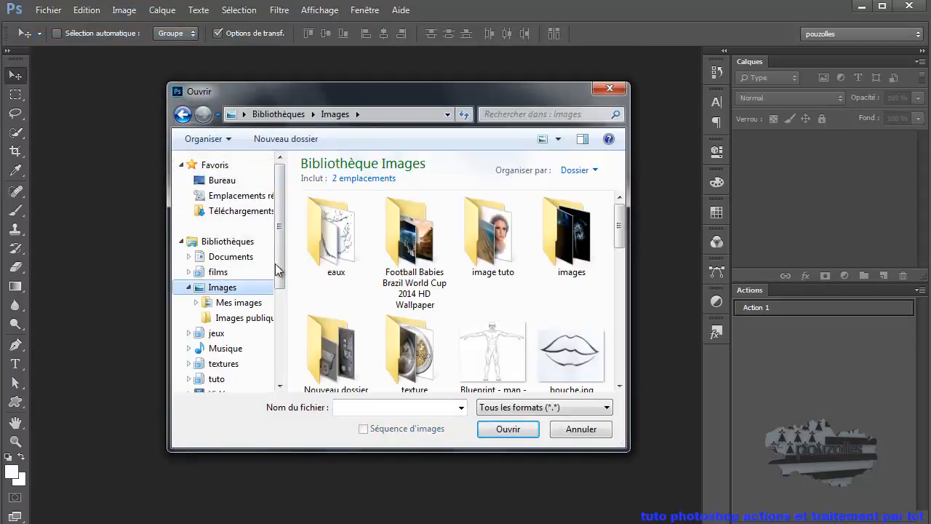
click(473, 230)
double_click(473, 229)
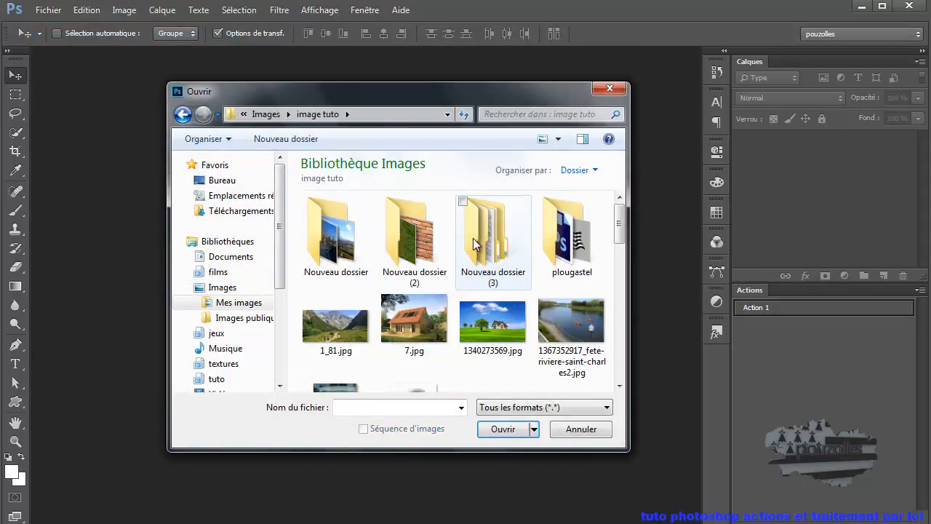
double_click(474, 238)
click(417, 248)
double_click(417, 248)
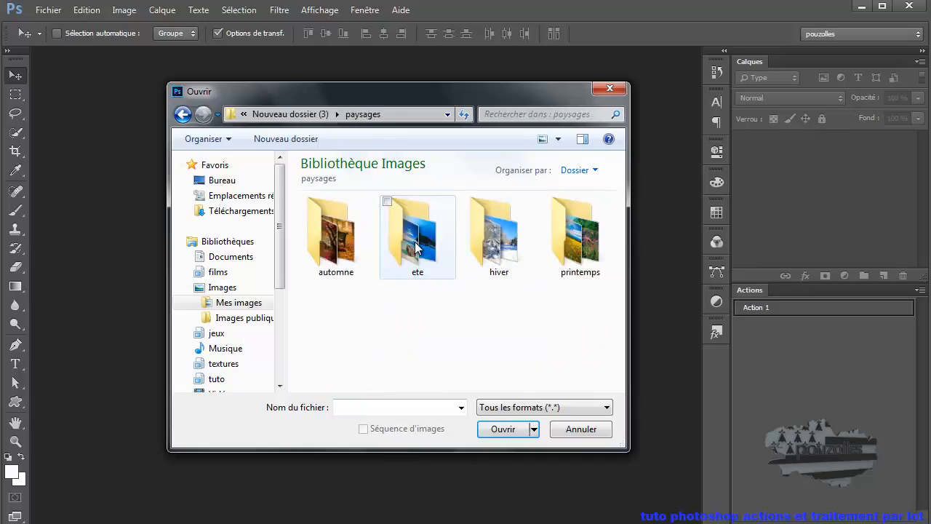
double_click(509, 224)
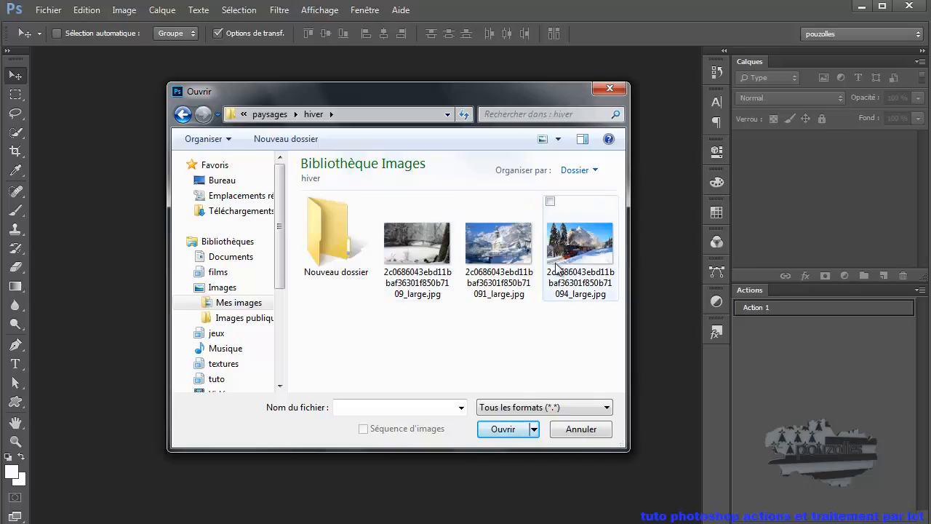
double_click(572, 241)
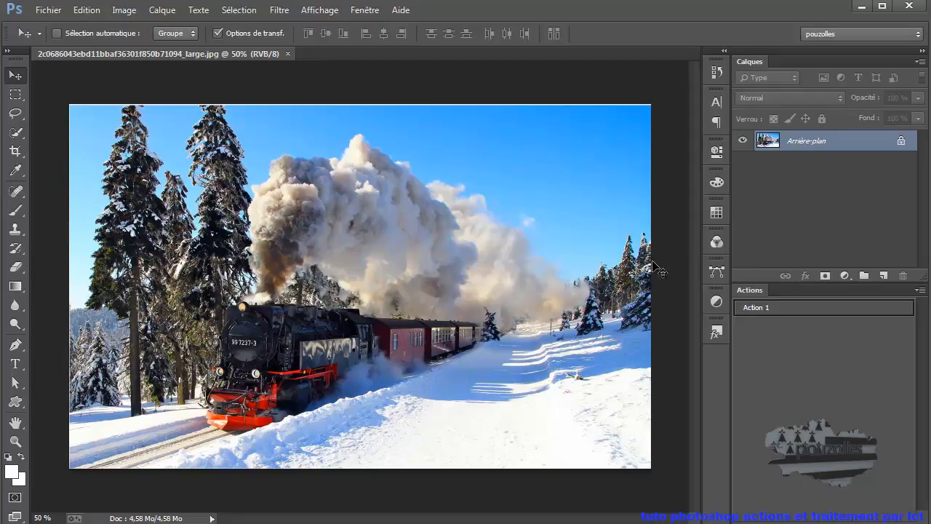
Switch the actions from button mode to the list view and collapse Action 1 and the Ensemble 1 set
click(921, 290)
click(878, 240)
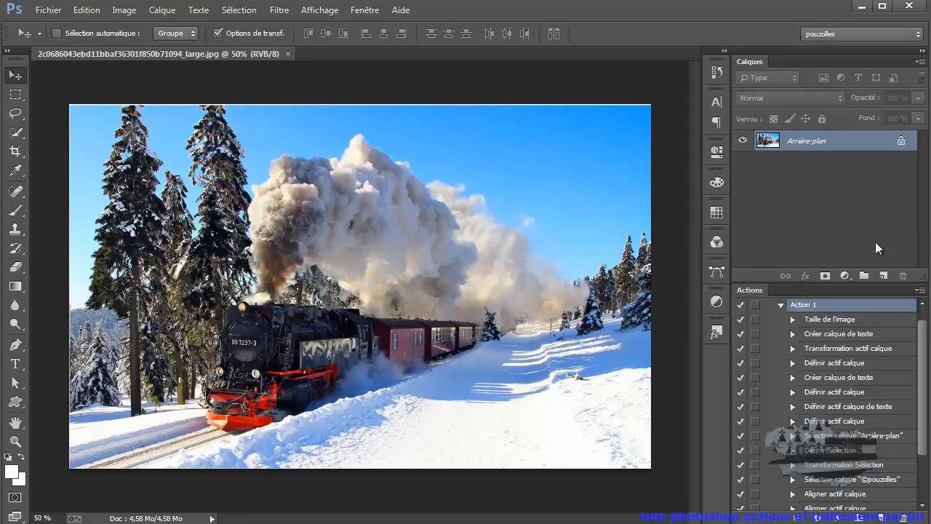
click(781, 306)
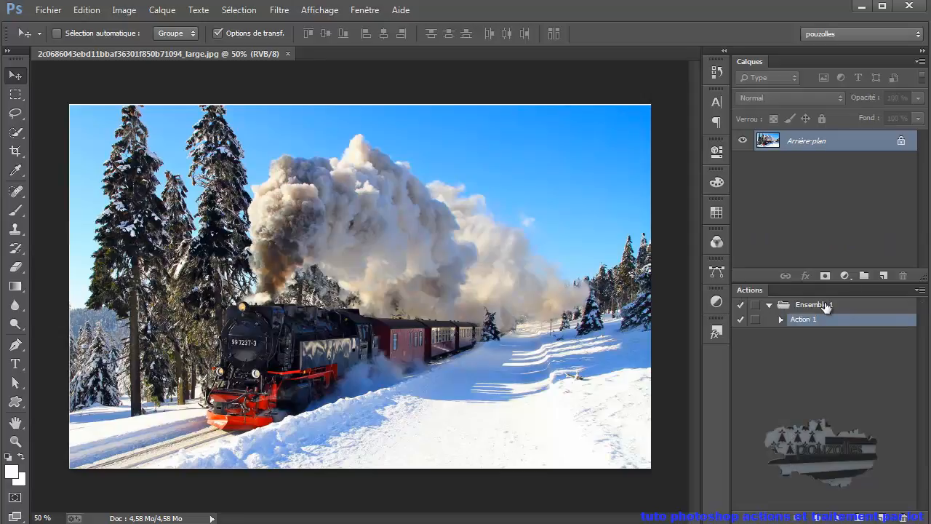
click(779, 321)
click(779, 321)
click(770, 305)
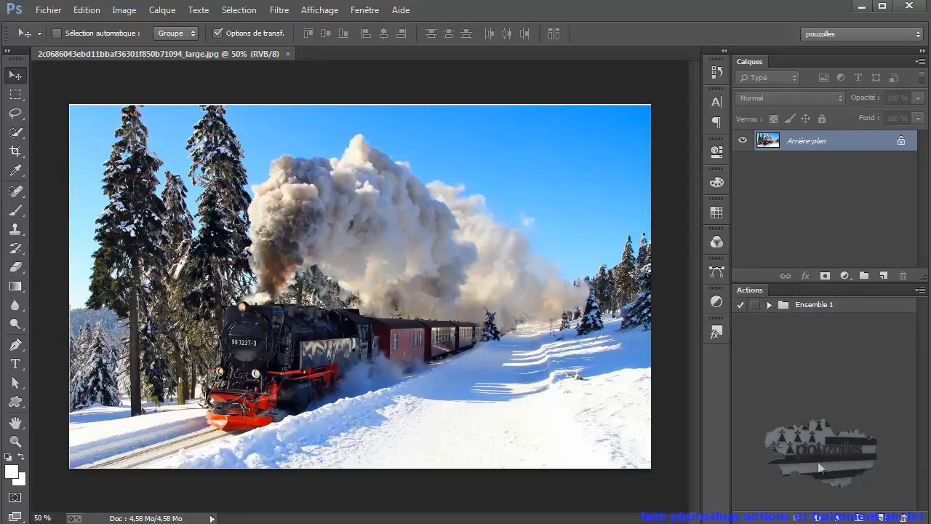
Create a new action set named paysage
click(860, 515)
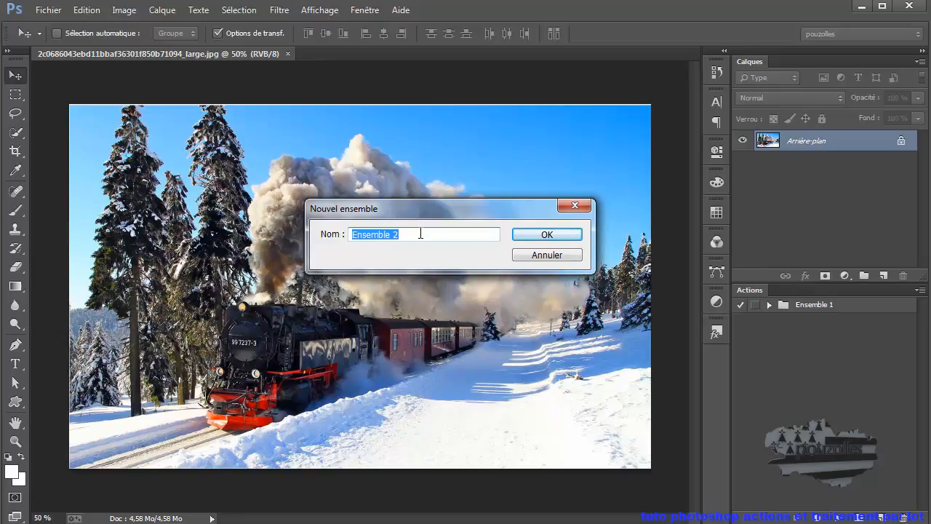
text(paysage)
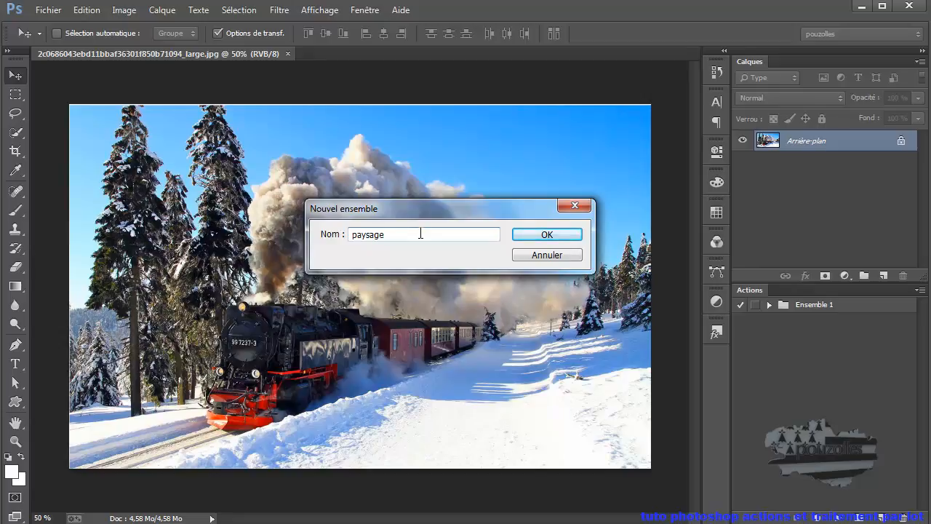
click(536, 238)
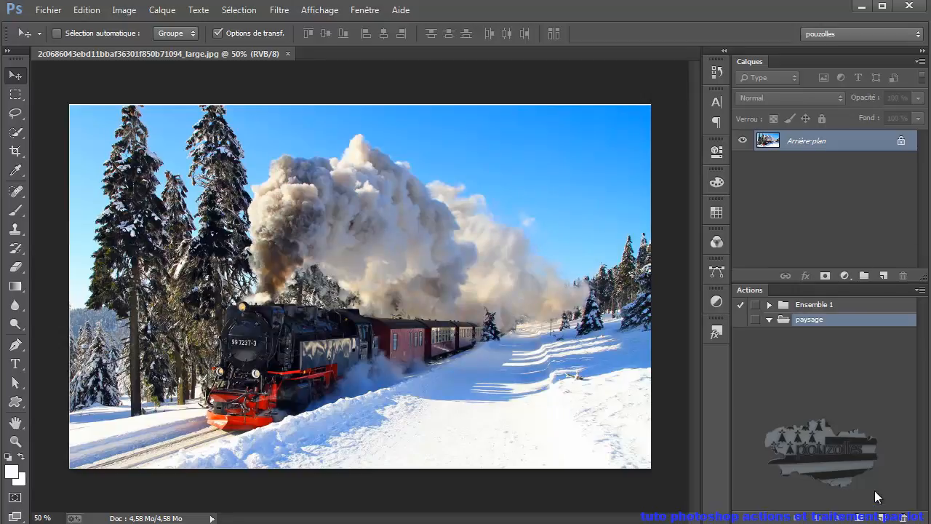
Create an action named "redim 1200 px" in the paysage set with the colour Orange and no function key, and start recording
click(882, 517)
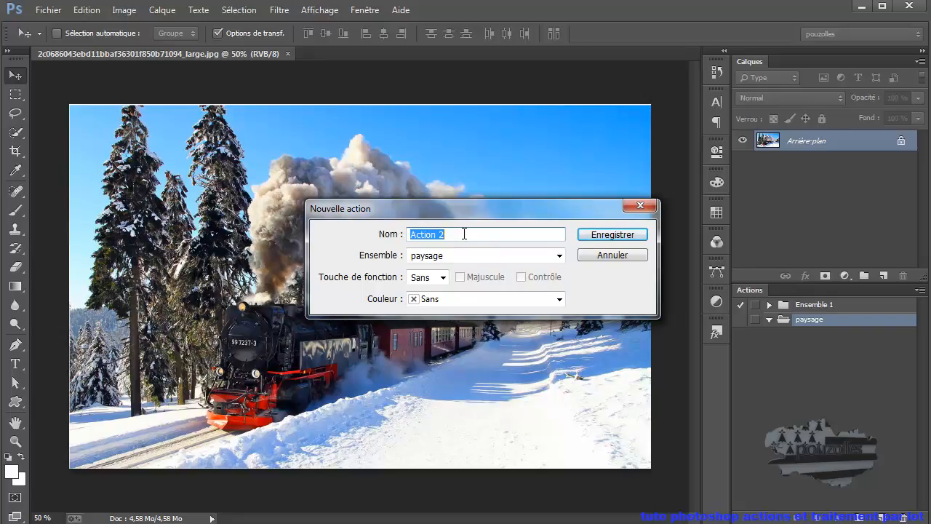
text(redim 1200 px)
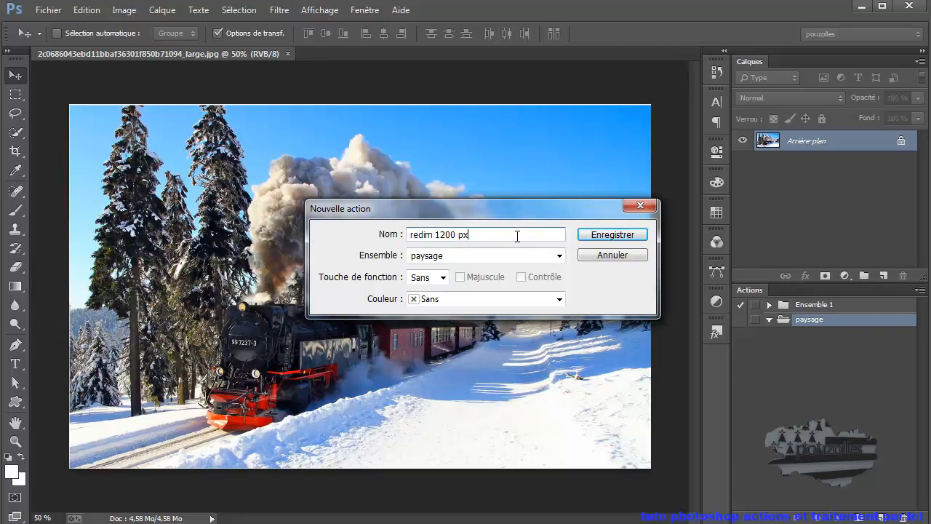
click(443, 278)
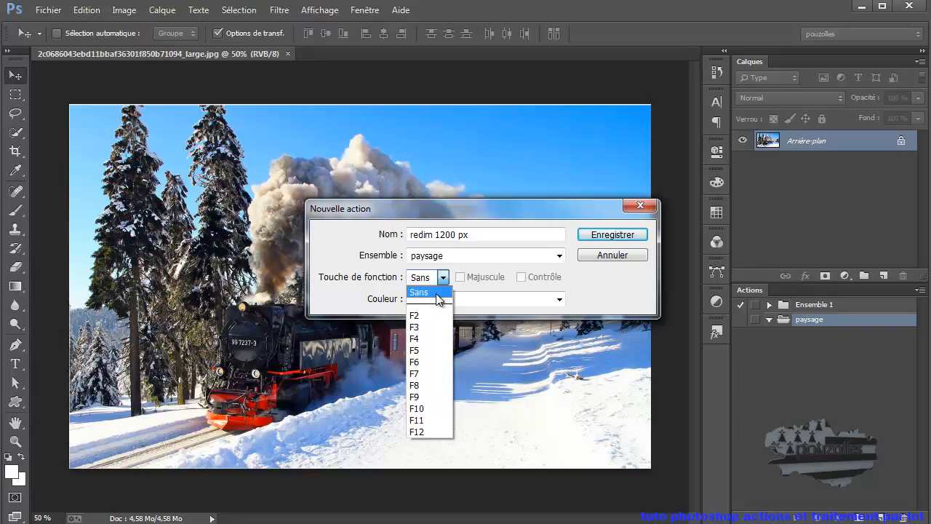
click(624, 282)
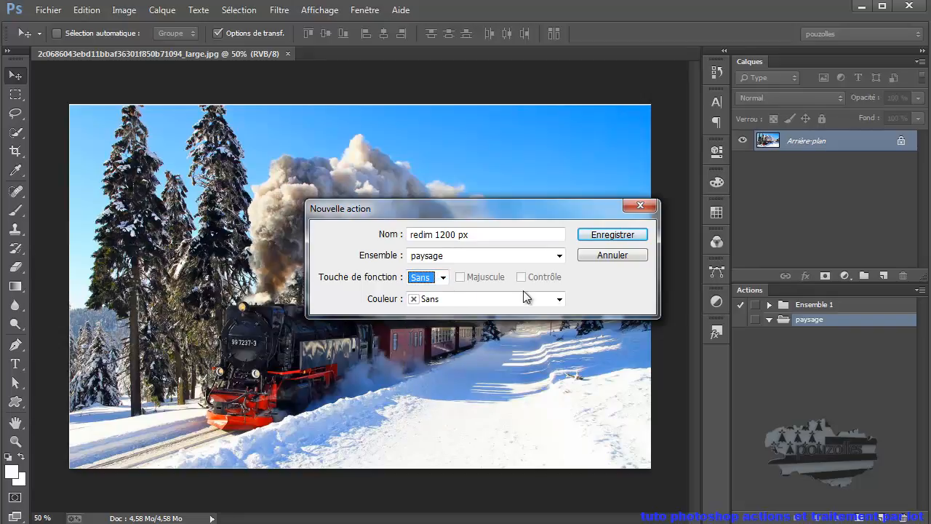
click(559, 298)
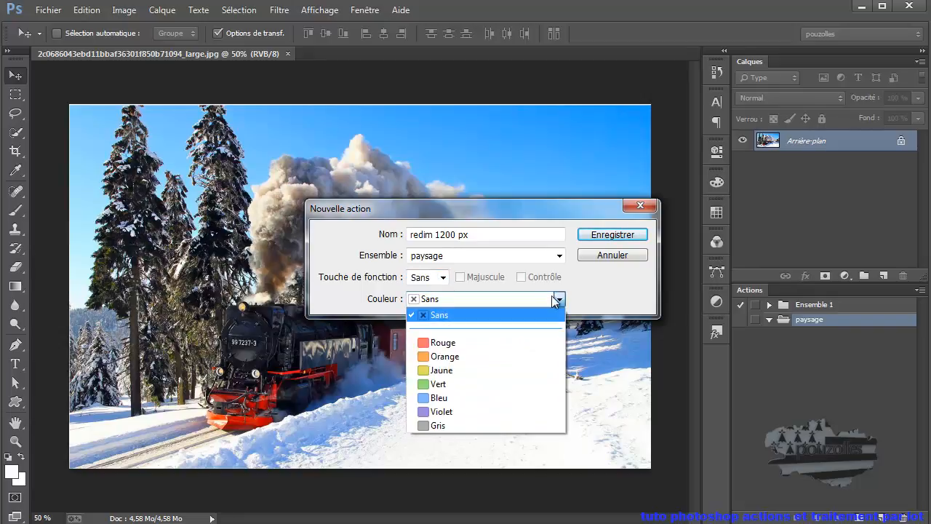
click(455, 357)
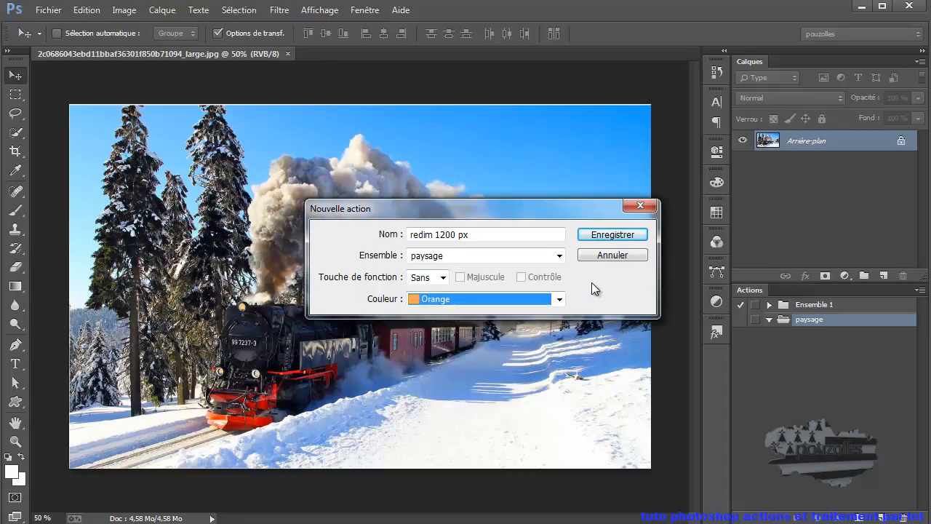
click(611, 236)
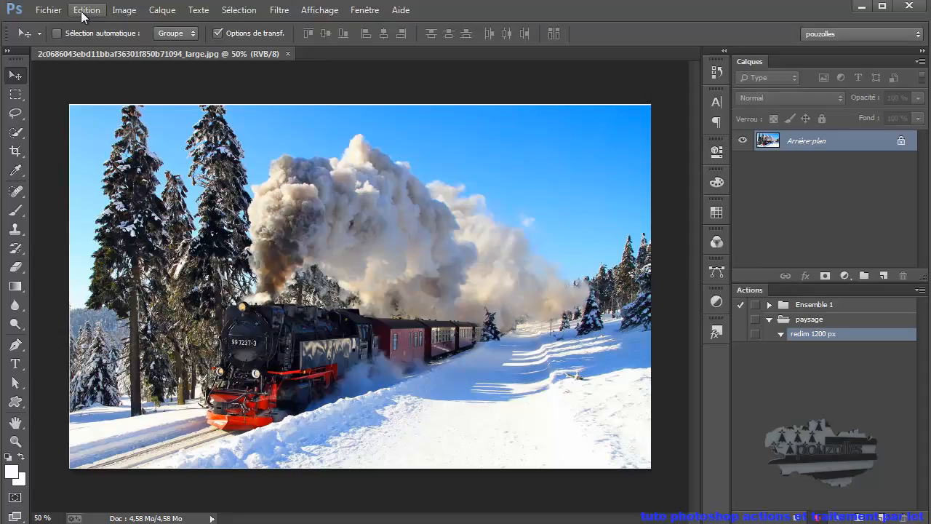
Resize the image to a width of 1200 pixels with linked proportions
click(127, 11)
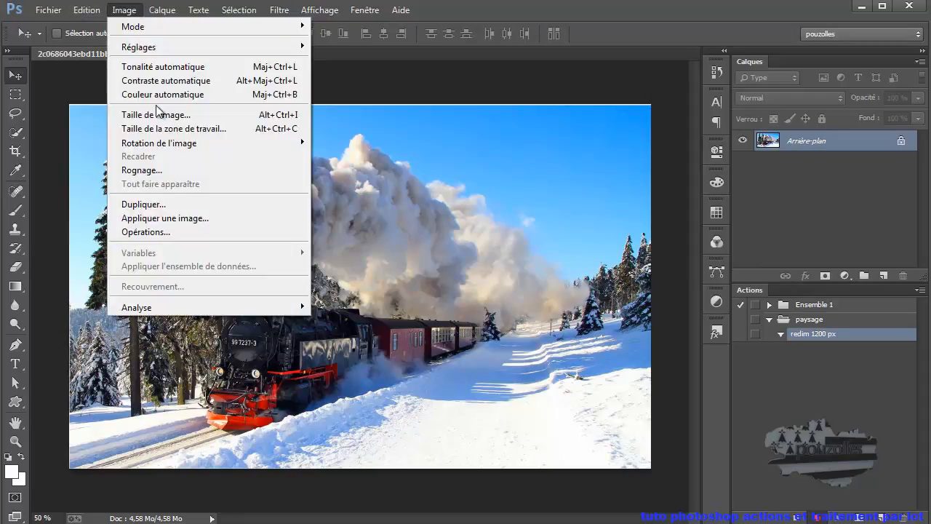
click(160, 115)
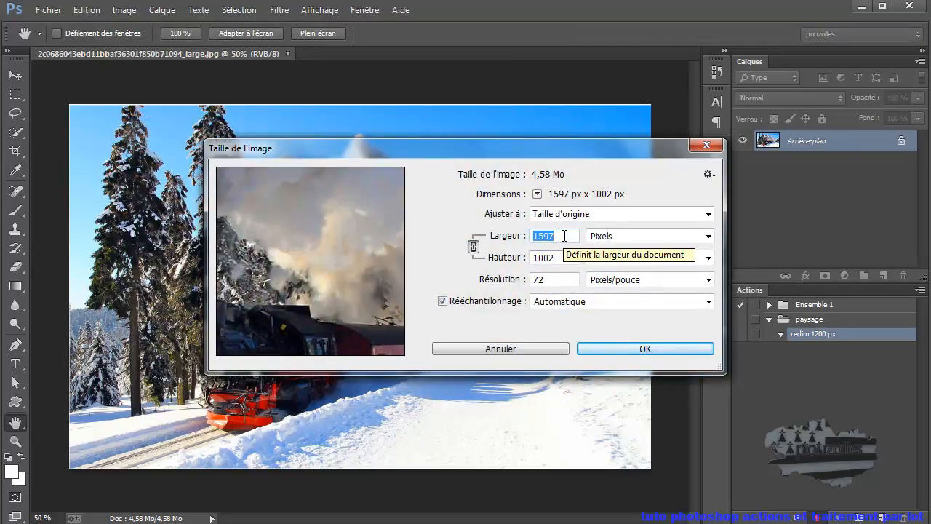
text(1200)
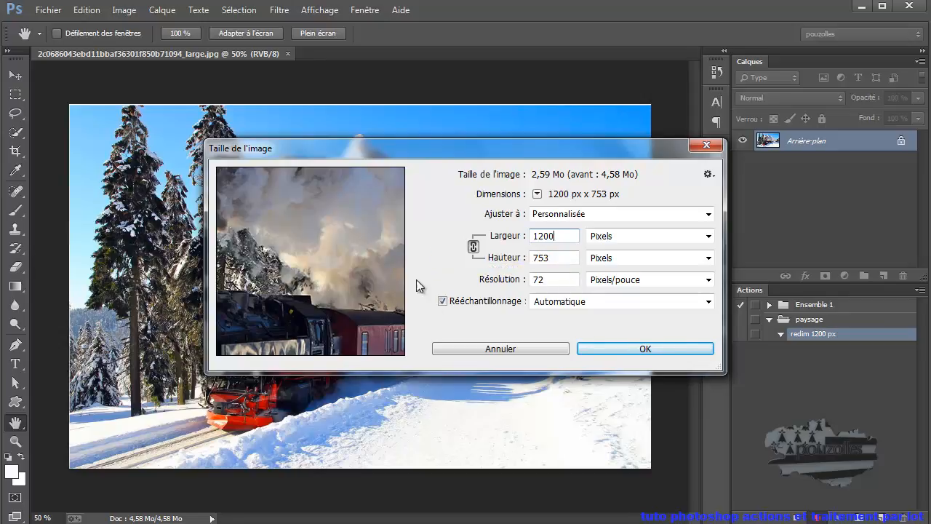
click(646, 350)
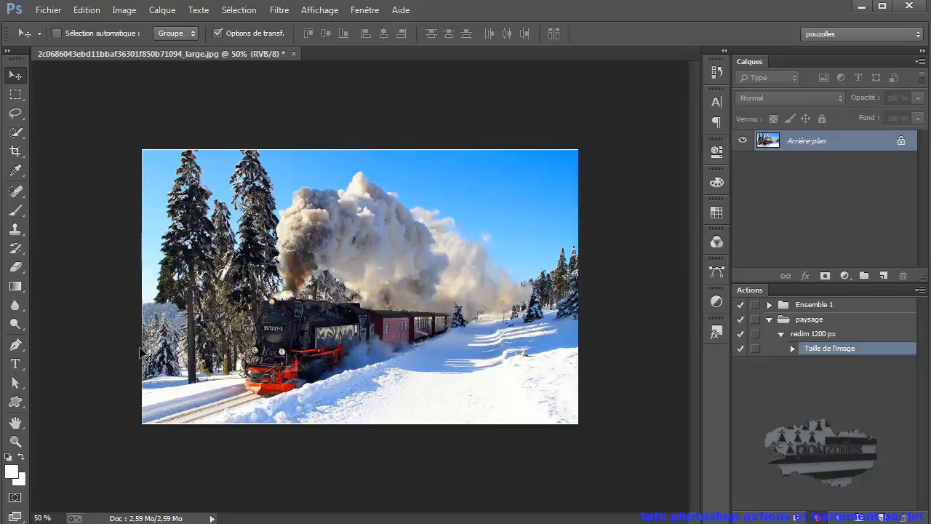
Add the text "pouzolles" at 200 pt across the middle of the train image and commit it
double_click(16, 428)
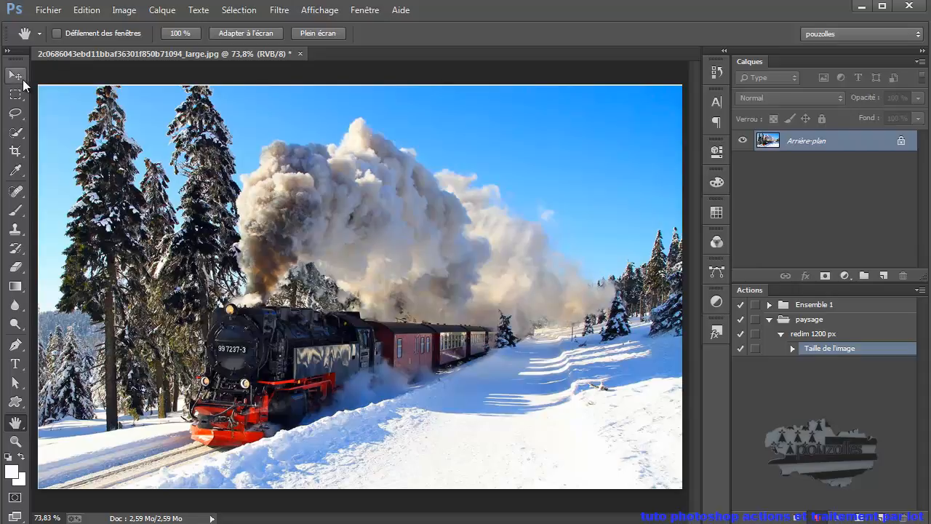
click(16, 76)
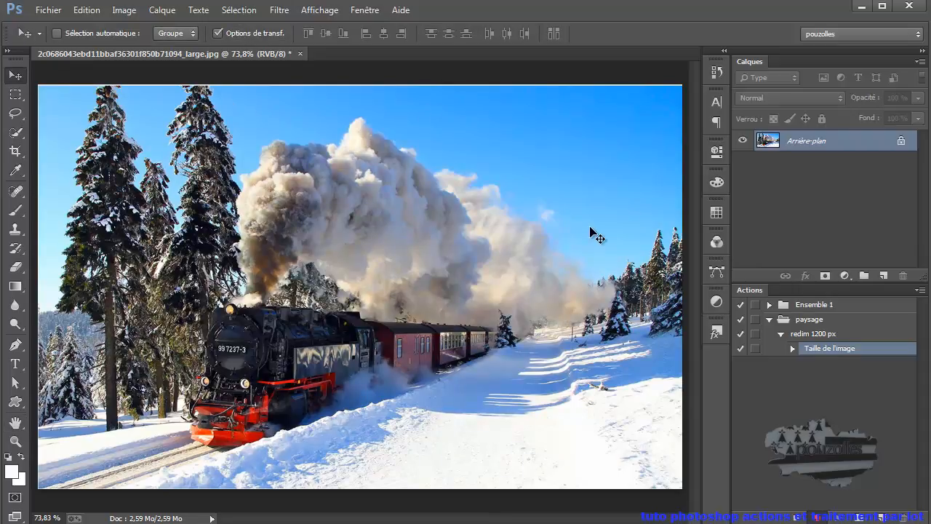
click(16, 364)
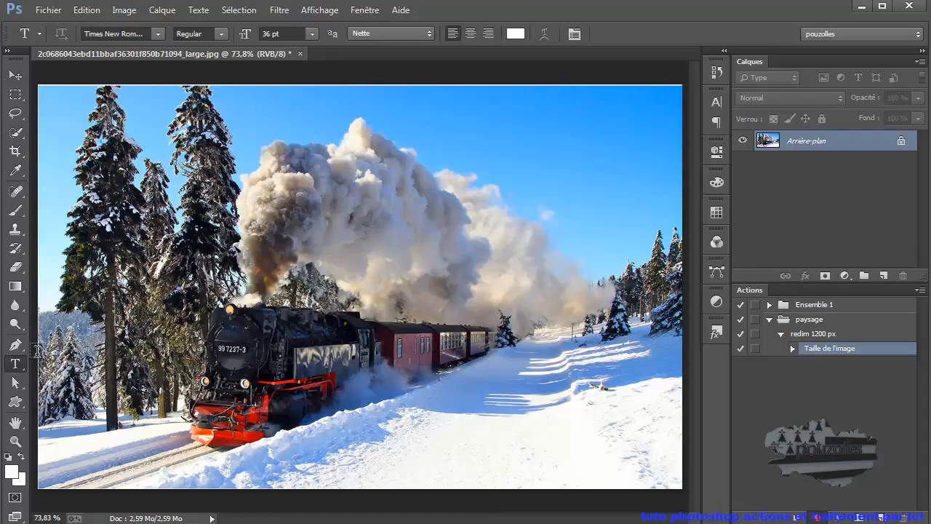
click(264, 33)
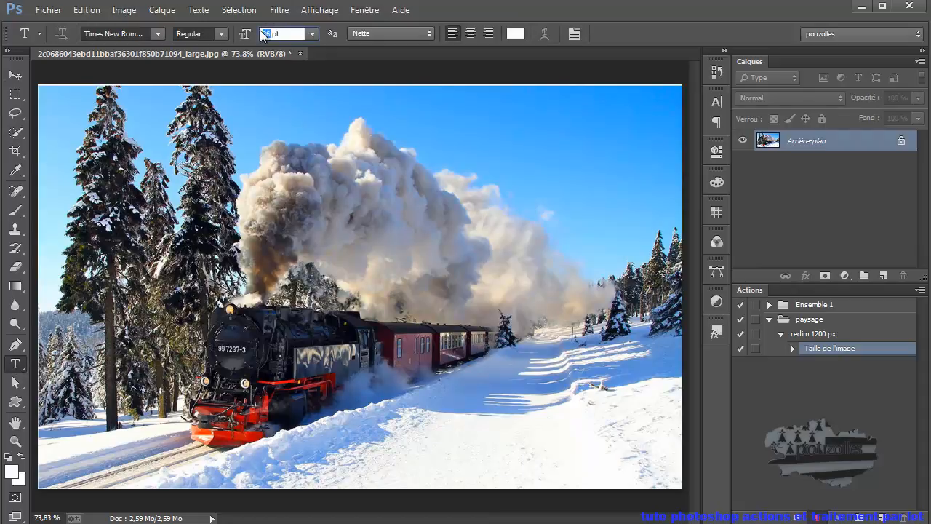
text(300)
key(Return)
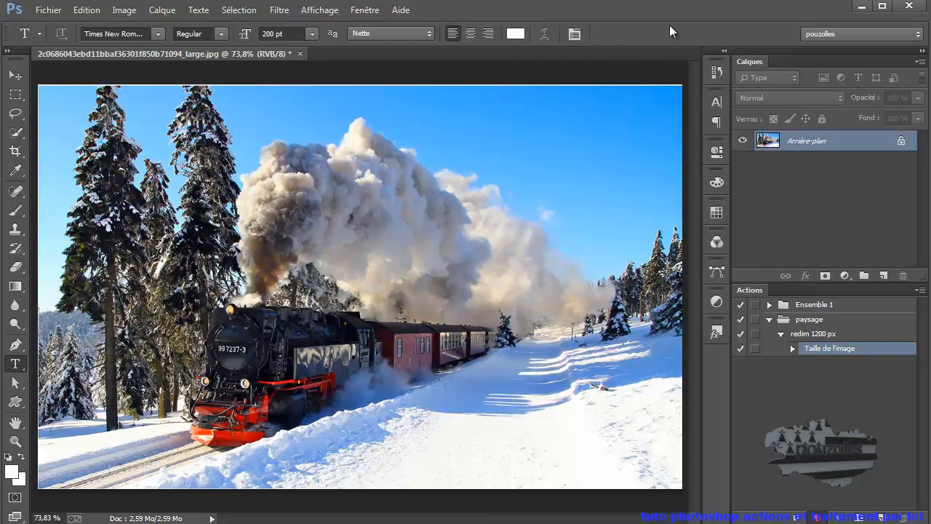
click(105, 304)
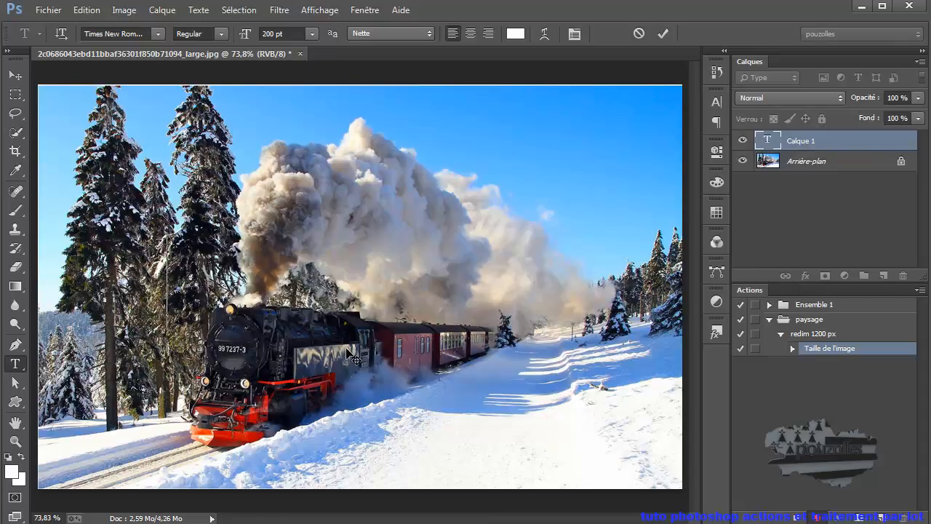
text(pouzolle)
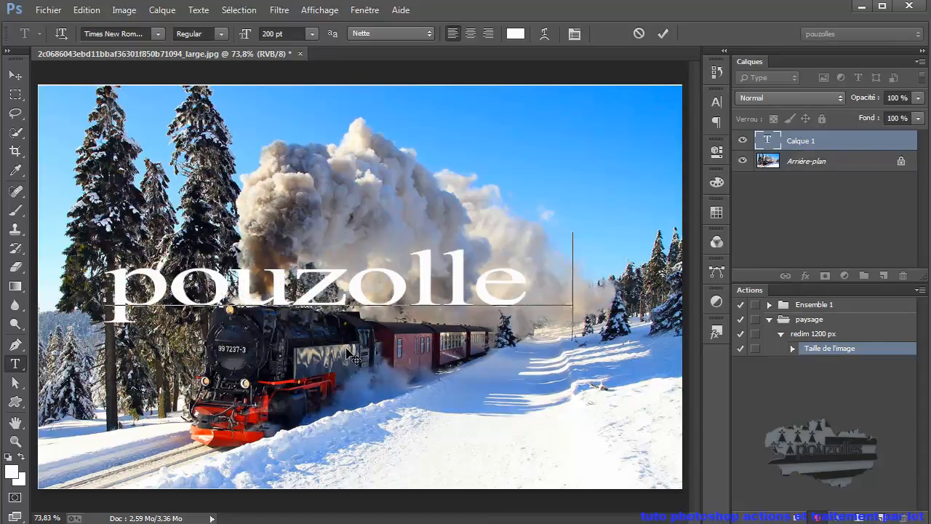
text(s)
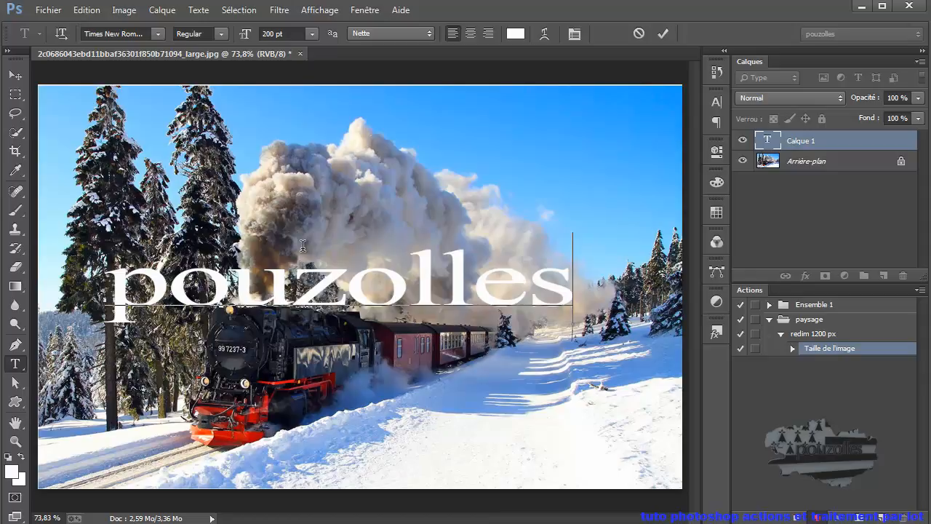
click(663, 33)
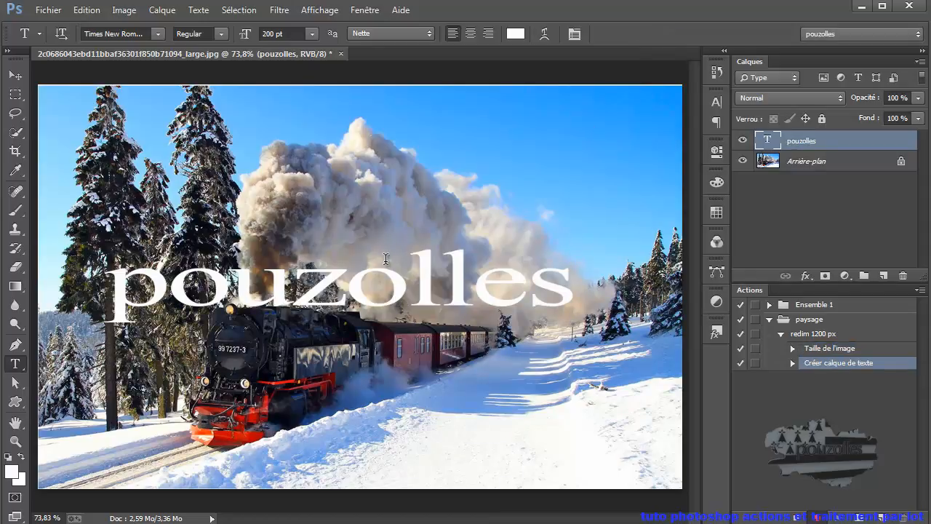
Rotate the "pouzolles" text about -31° so it rises diagonally across the train, apply the transform and move the text slightly up
click(15, 75)
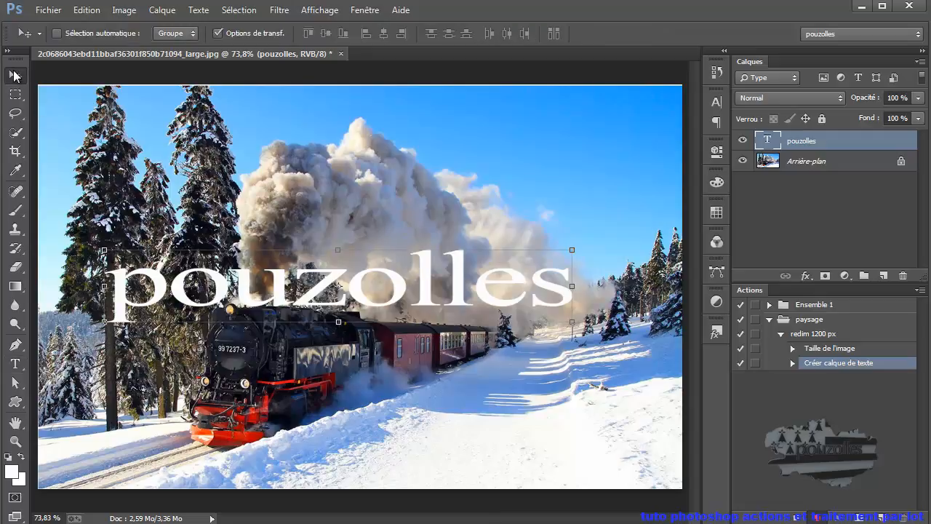
key(ctrl+t)
drag(577, 246, 542, 116)
drag(435, 259, 455, 251)
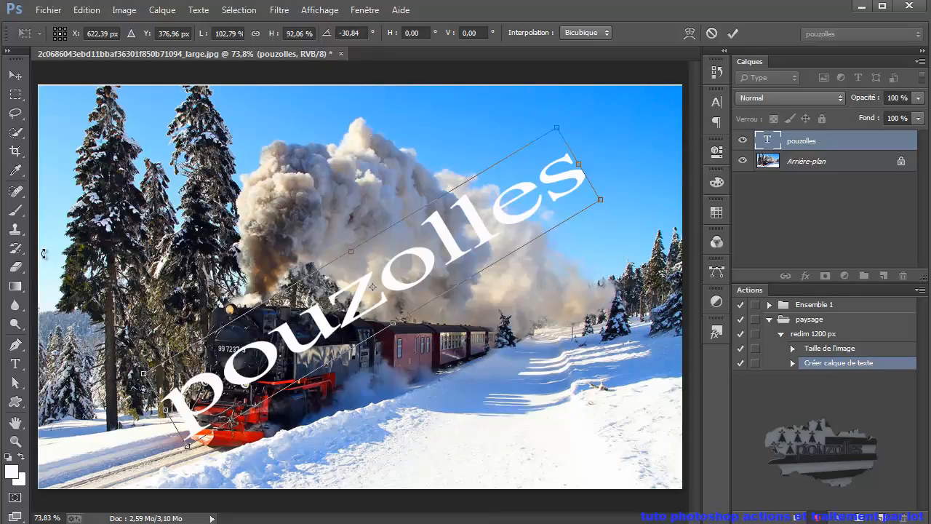
click(733, 33)
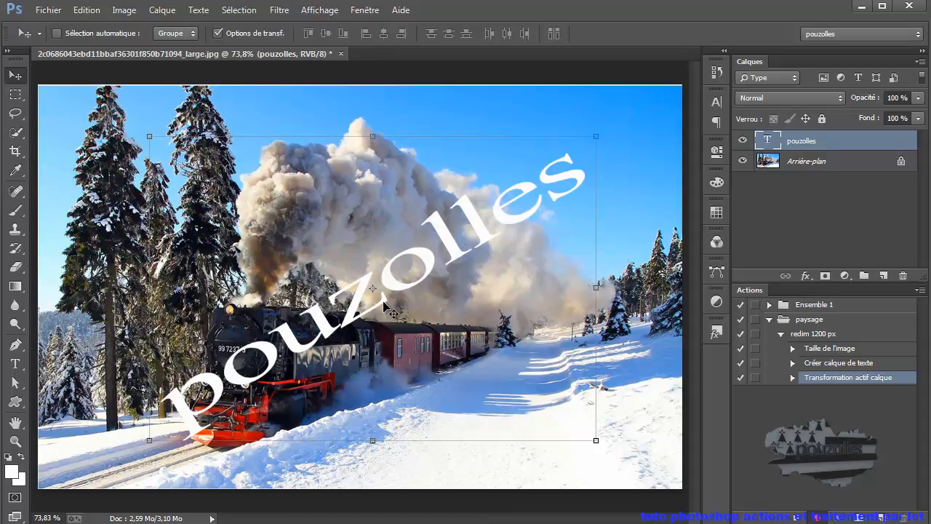
drag(357, 302, 354, 290)
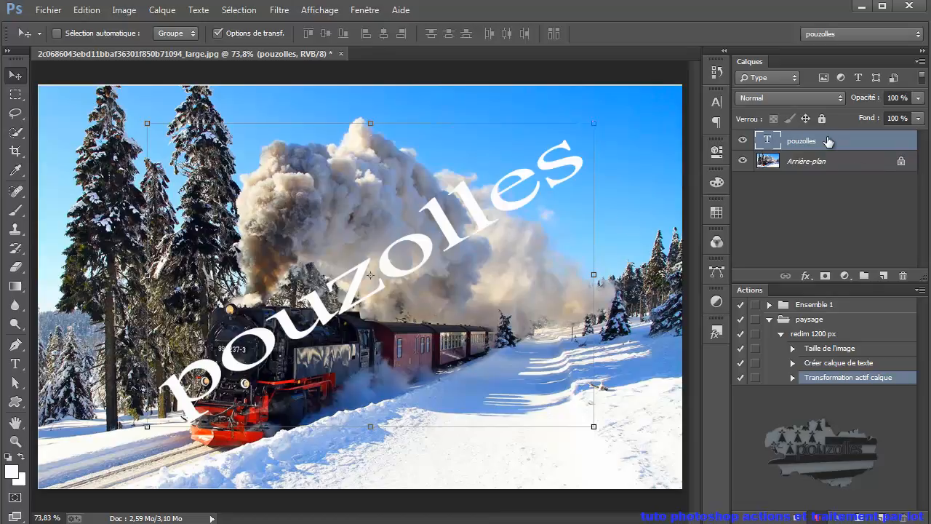
Give the "pouzolles" text layer a Contour effect and an opacity of 27% in its blending options
click(806, 276)
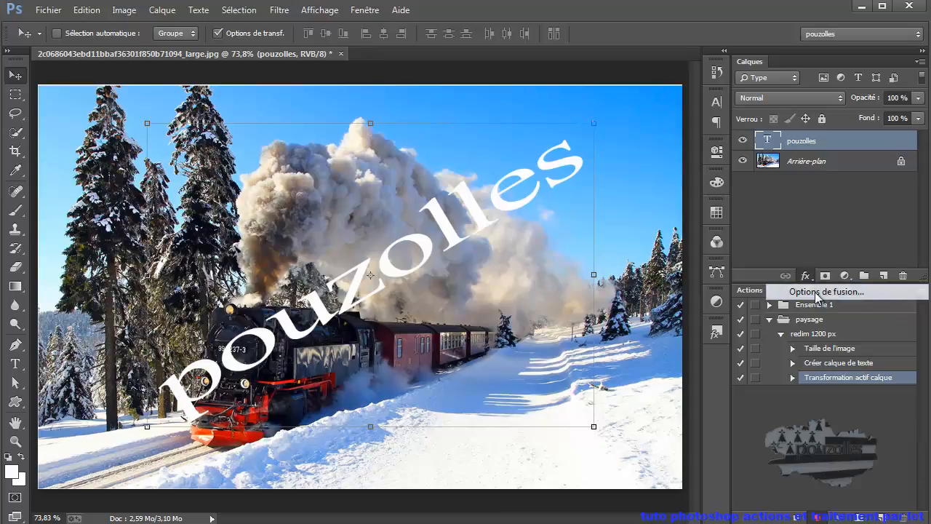
click(816, 294)
drag(663, 144, 742, 93)
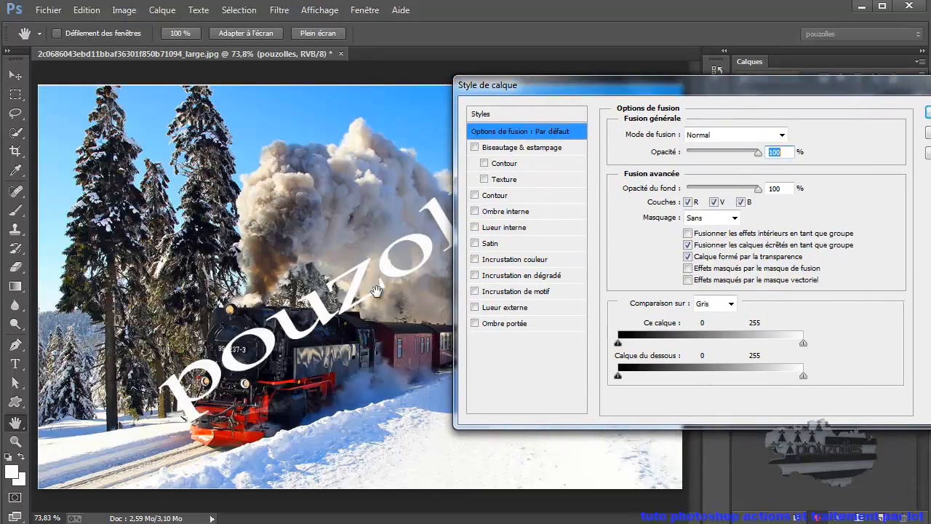
click(475, 195)
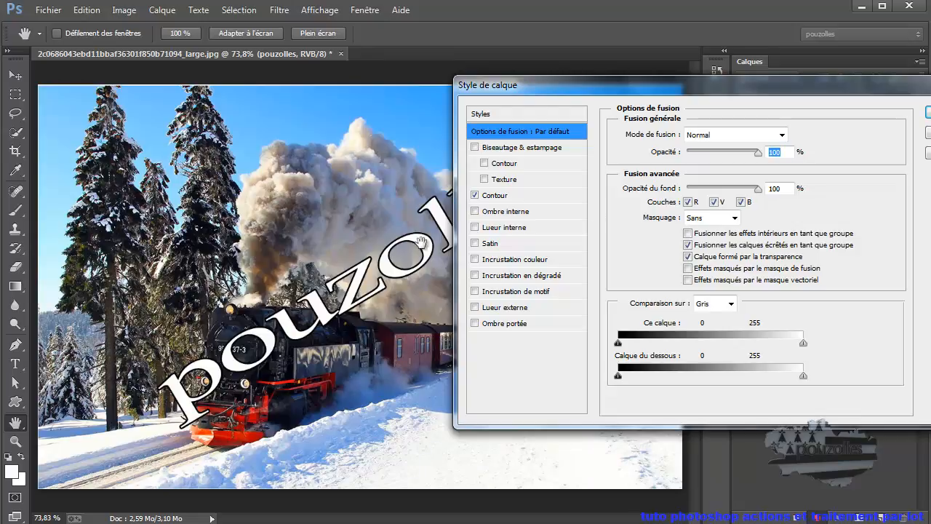
drag(758, 151, 698, 152)
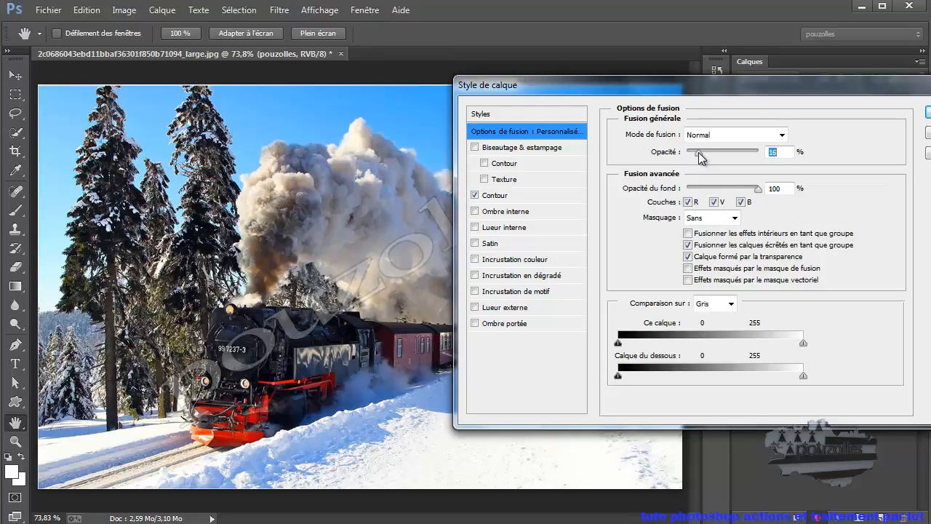
drag(705, 151, 706, 152)
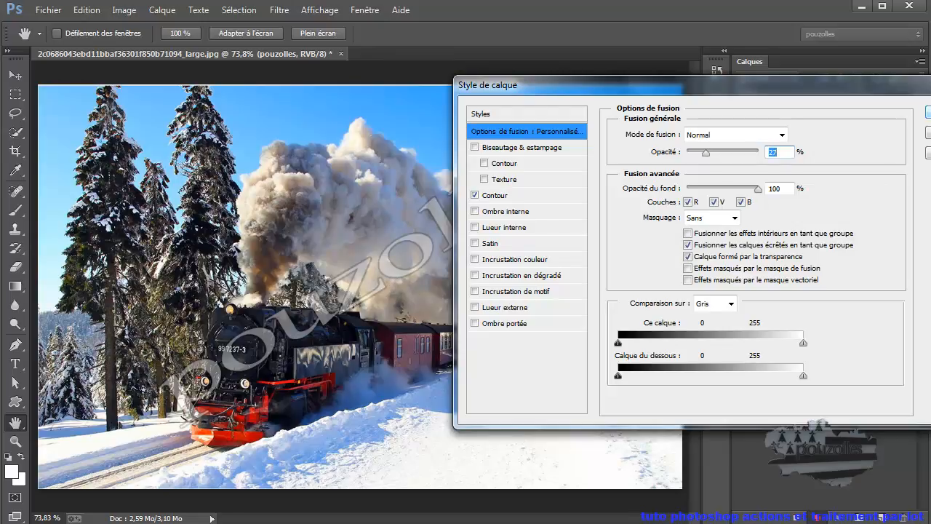
key(Return)
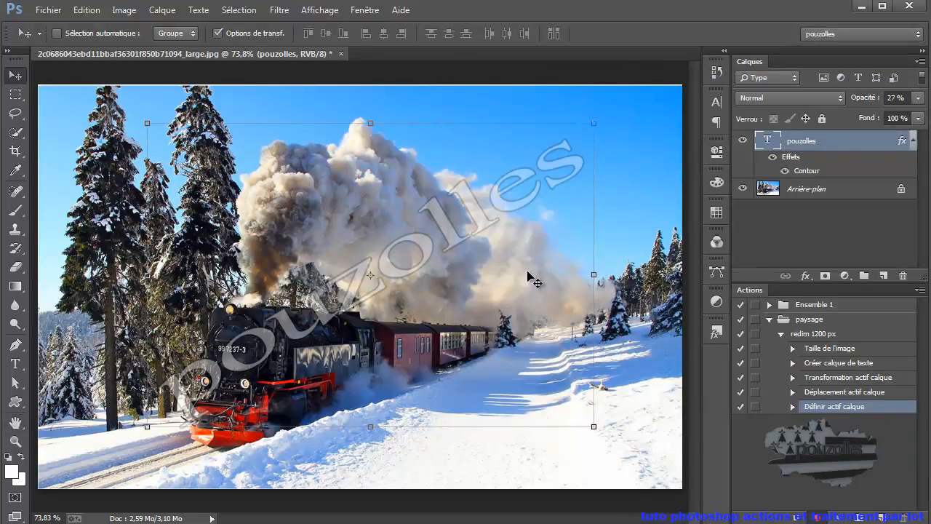
Add a second text layer reading "©poouzolles" at 200 pt, starting on the track near the image's lower-left corner, and commit it
click(16, 364)
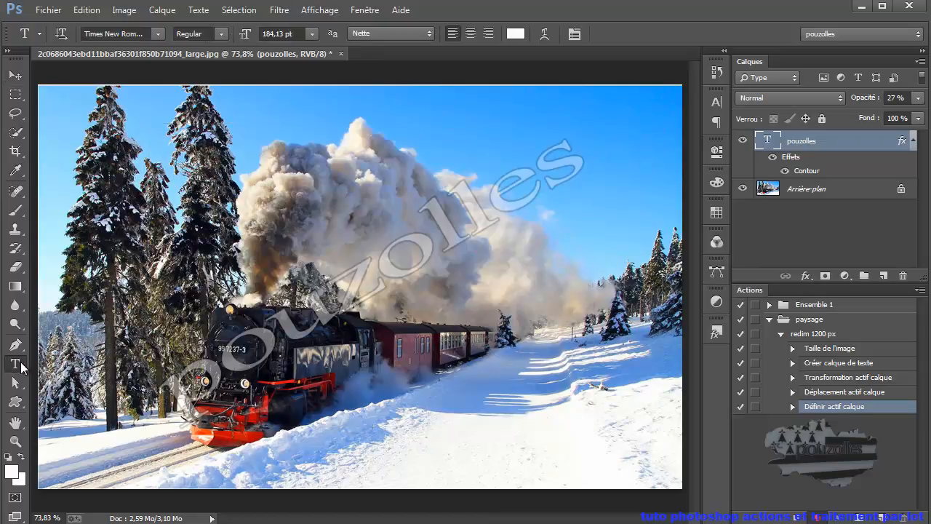
click(153, 459)
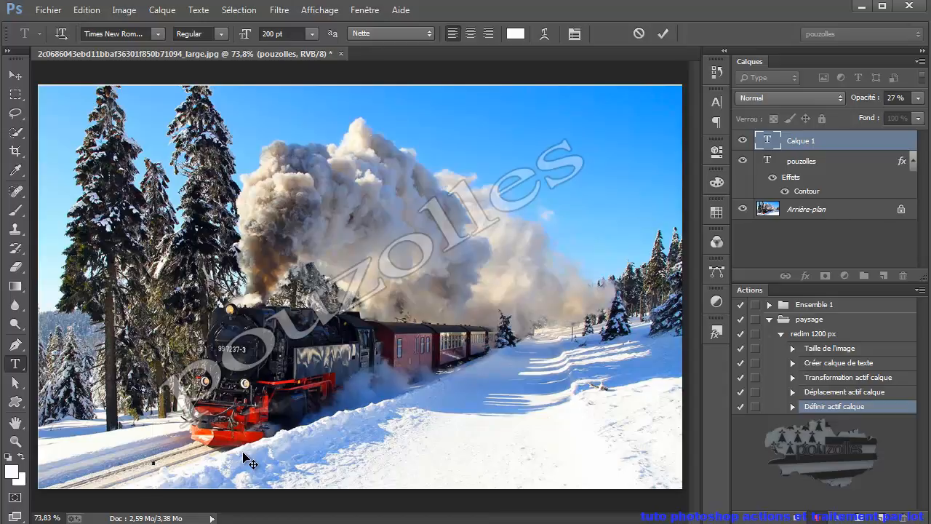
text(©)
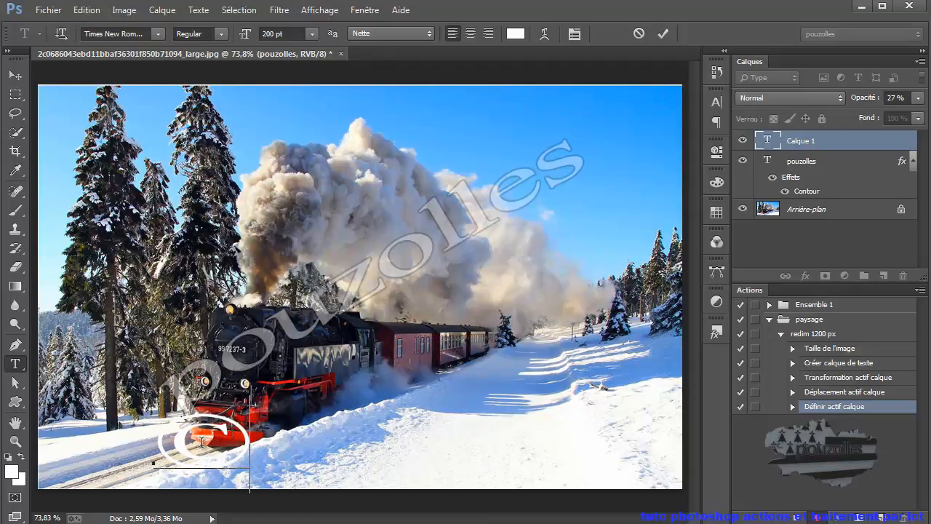
text(pou)
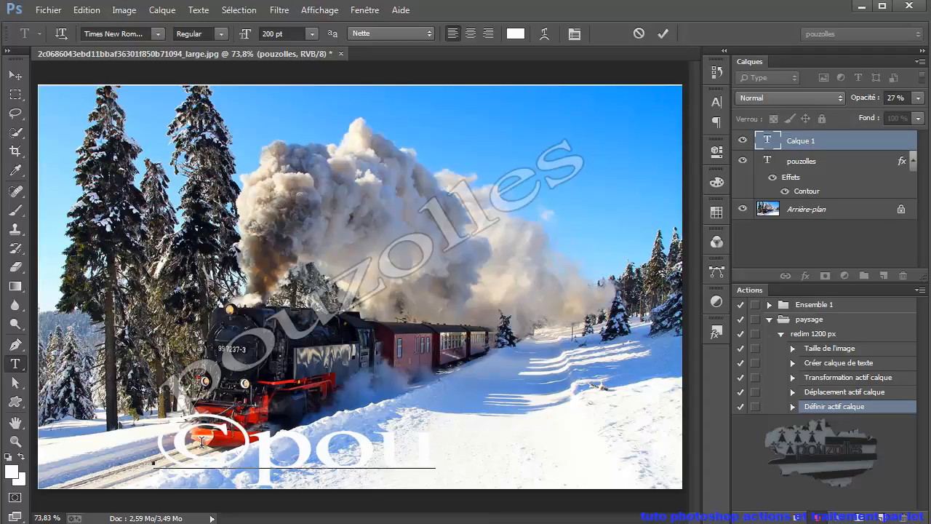
key(BackSpace)
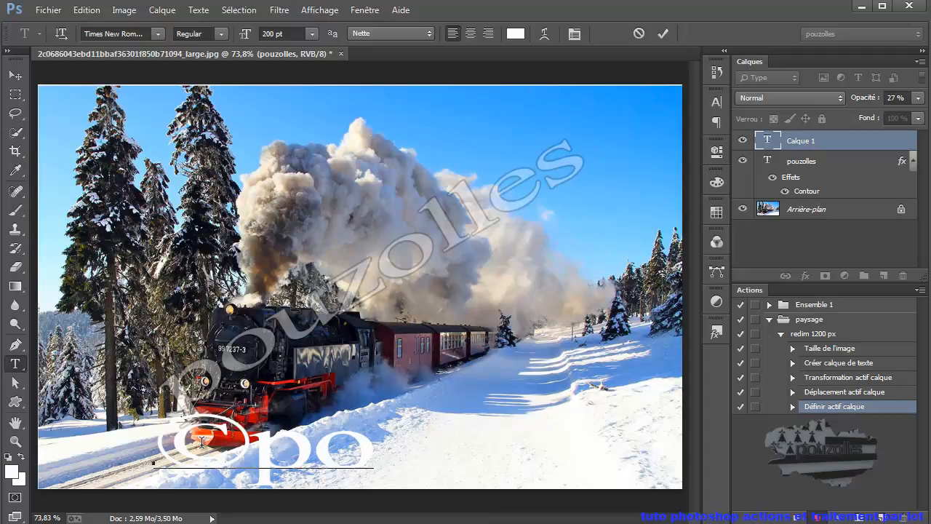
text(o)
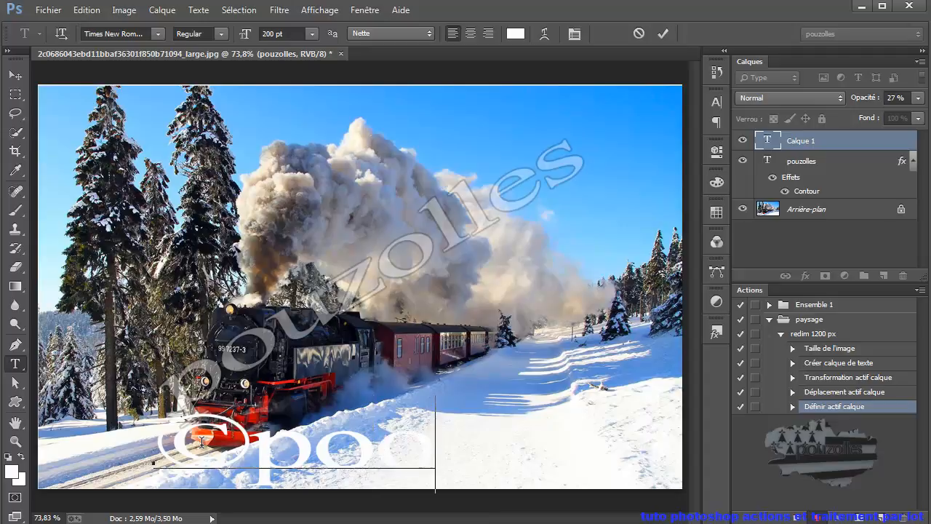
text(uzoll)
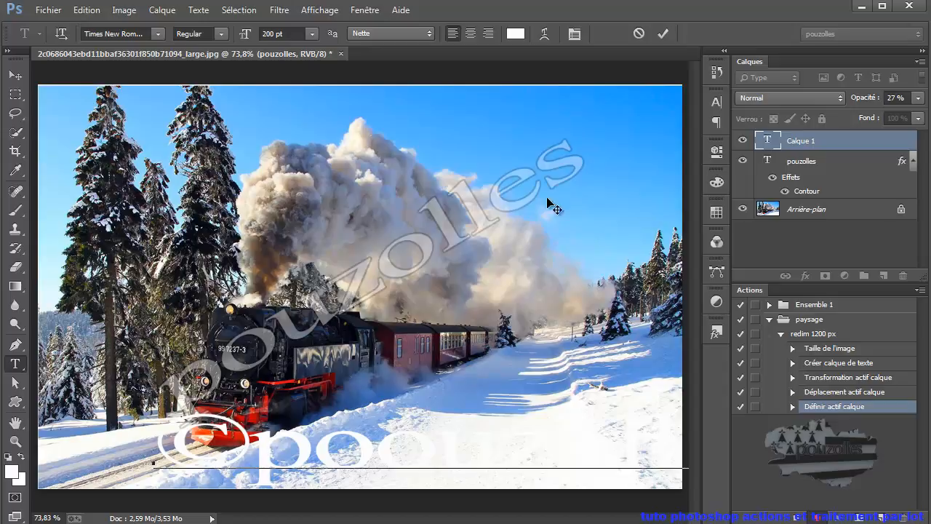
click(664, 31)
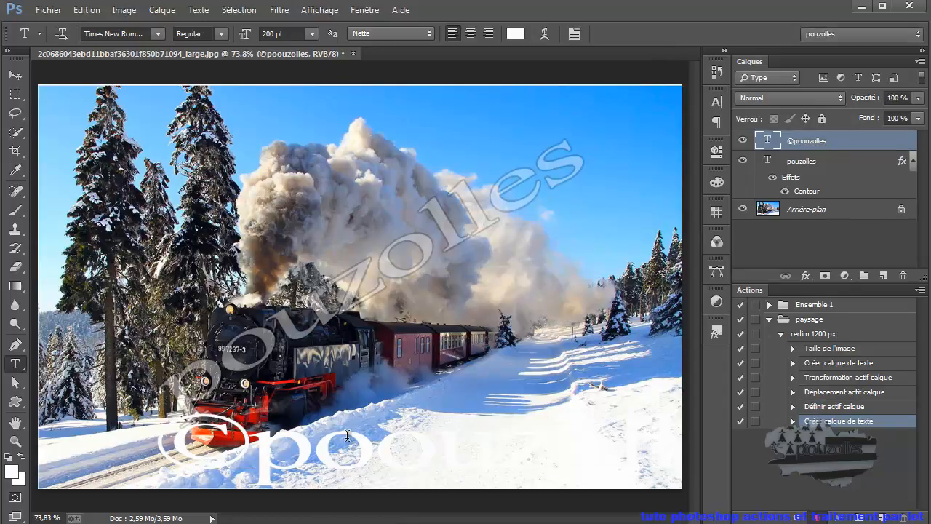
Set the copyright text's font size to 40 pt and reduce it further to 30 pt
click(575, 34)
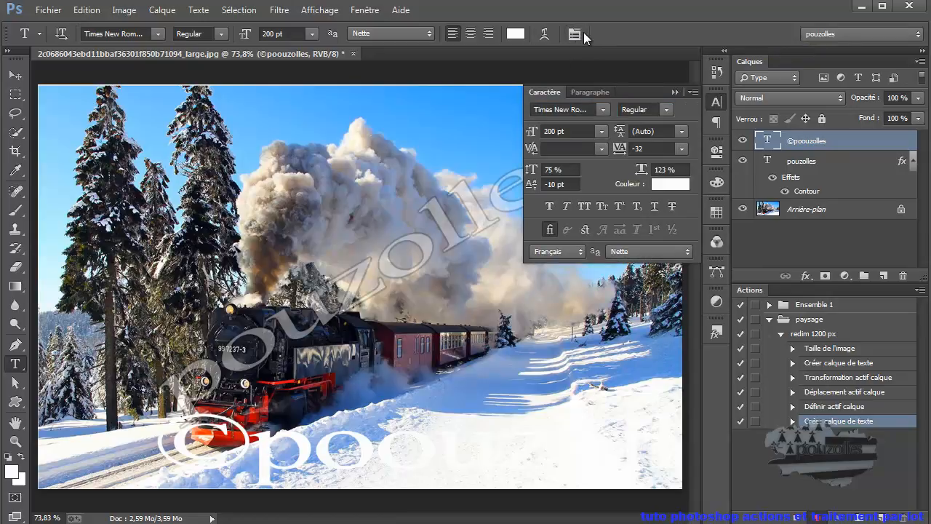
click(556, 132)
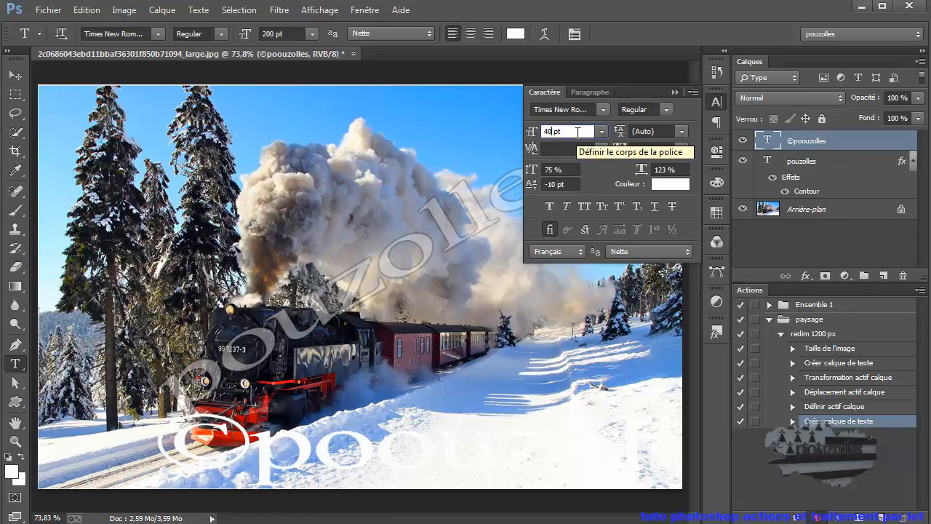
text(40)
key(Return)
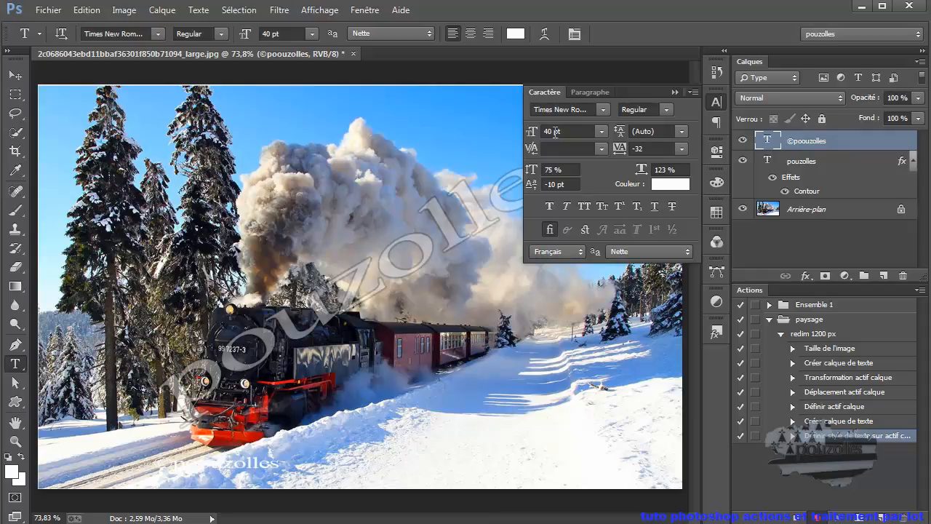
drag(552, 131, 544, 131)
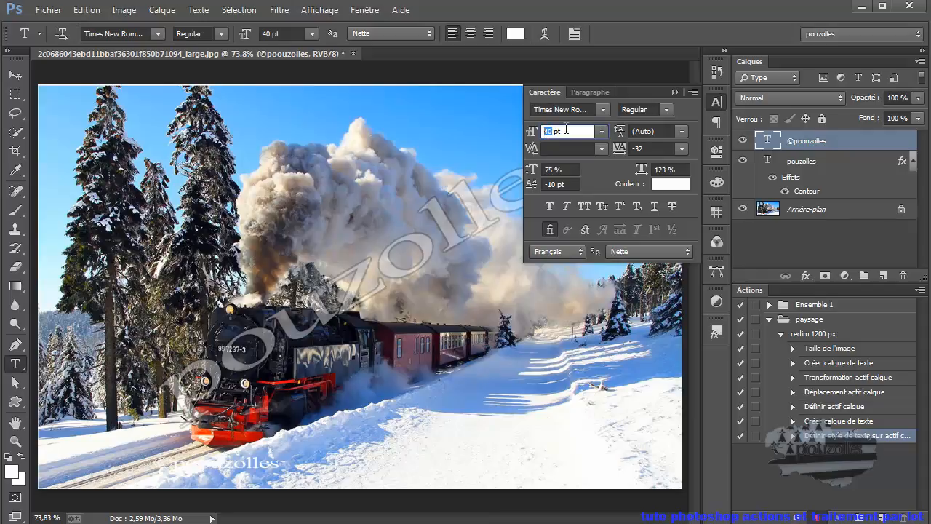
key(Return)
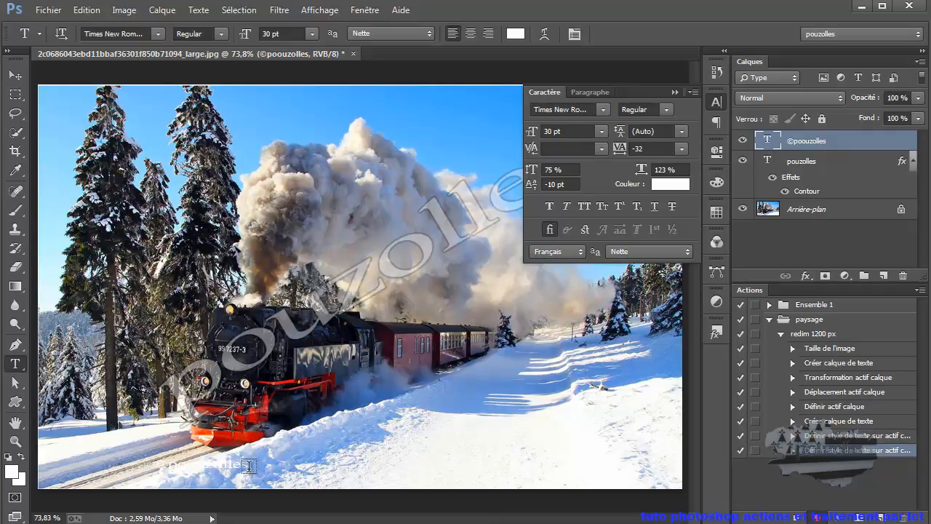
Change the copyright text's colour to near-black 020202
click(677, 184)
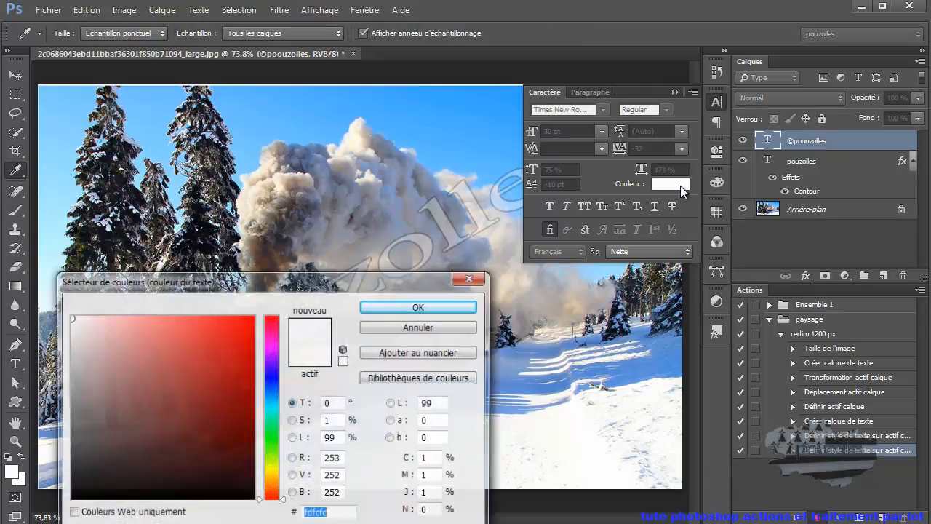
text(020202)
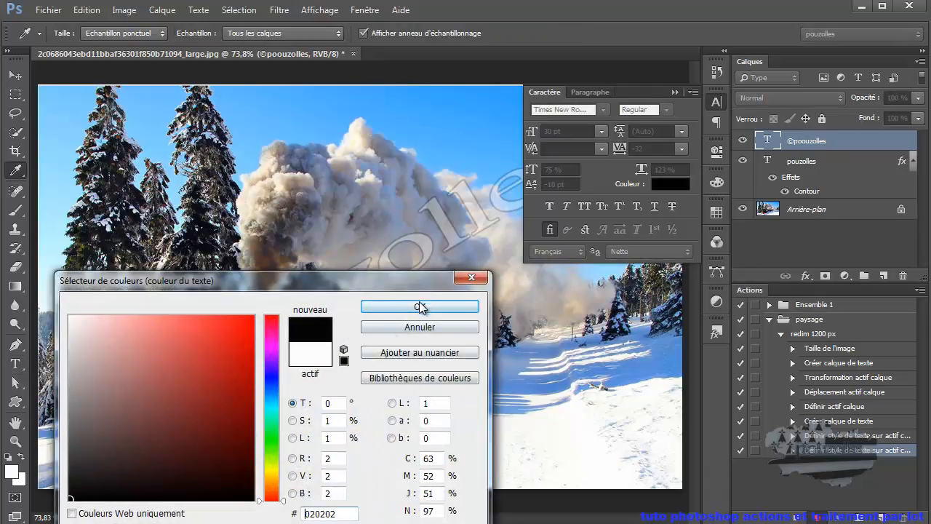
click(420, 308)
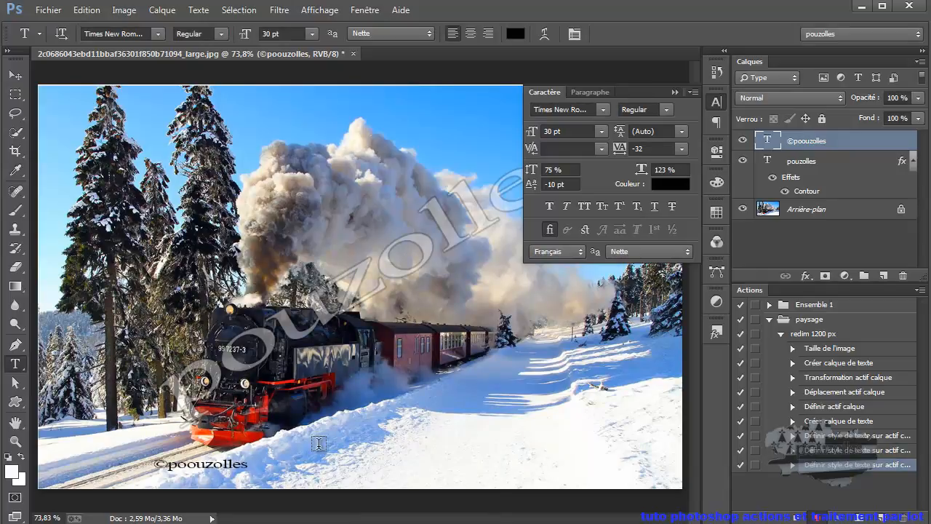
Correct the copyright text to "©pouzolles" by removing the extra "o", collapse the character settings and commit the edit
click(187, 468)
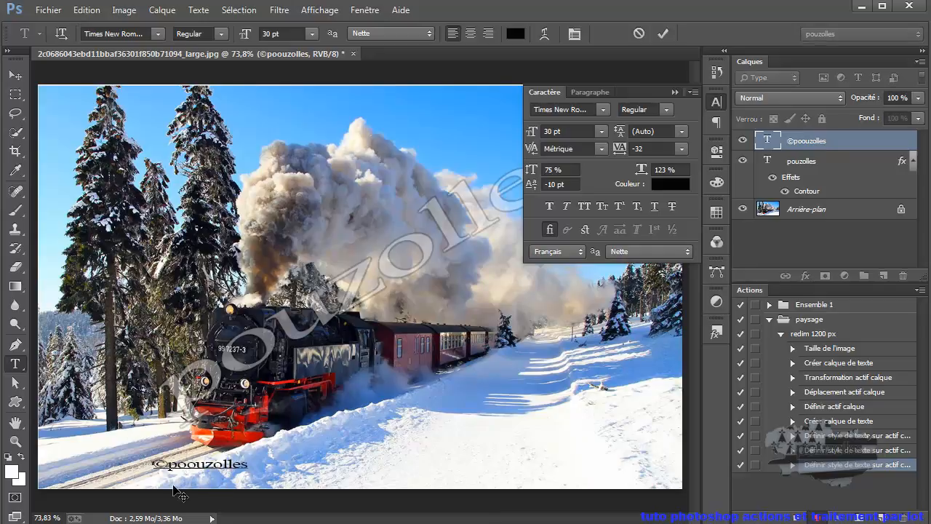
key(BackSpace)
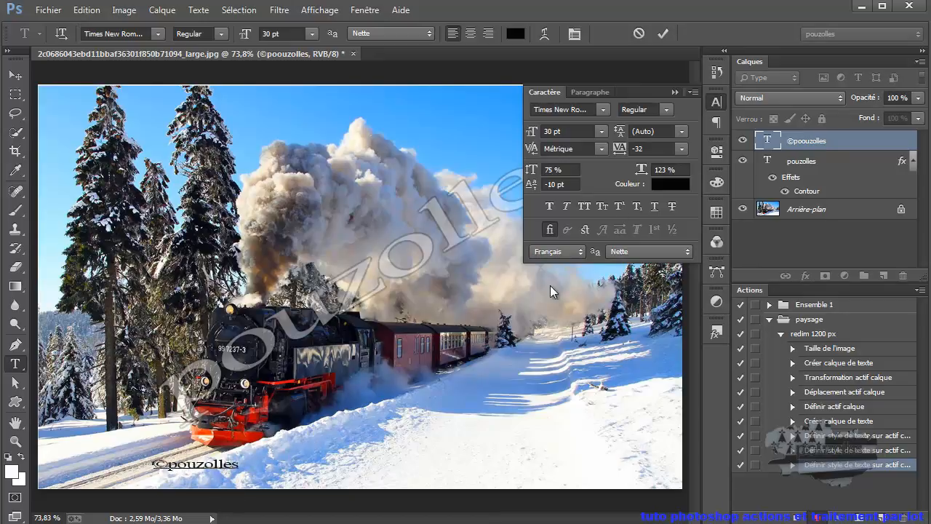
click(675, 92)
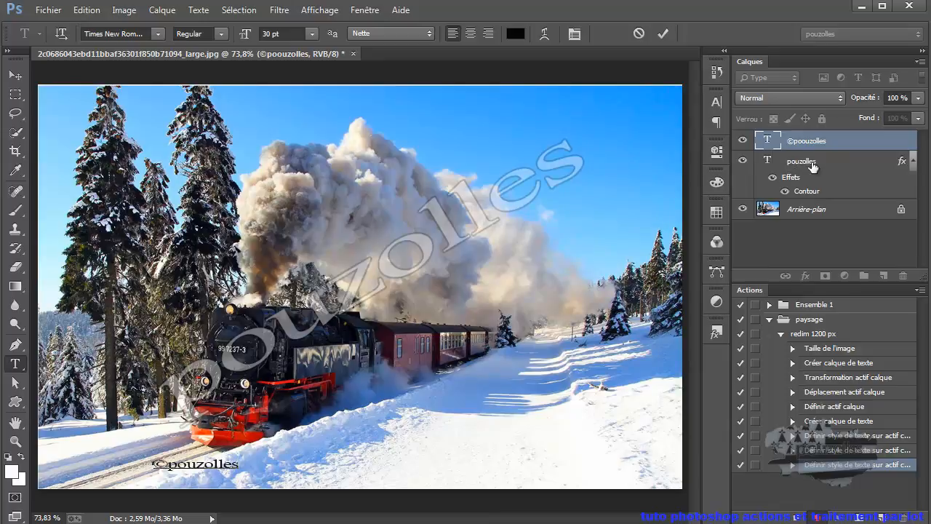
click(663, 32)
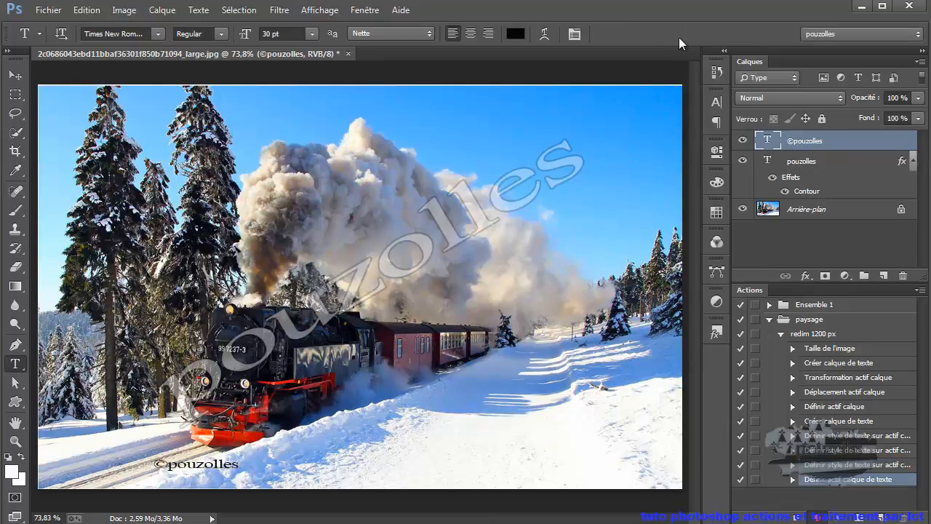
Enable the Bevel & Emboss and Stroke (Contour) effects in the ©pouzolles layer's style, after collapsing the pouzolles layer's effects list
click(913, 162)
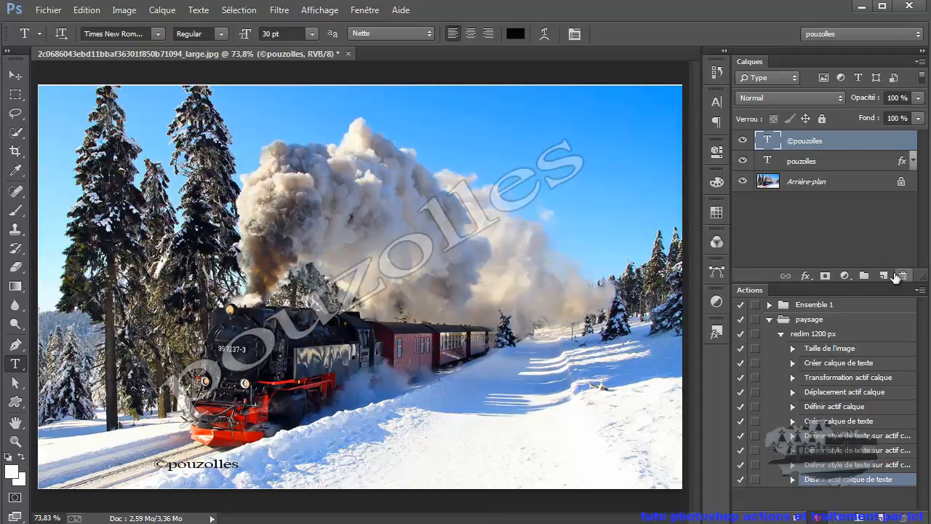
click(805, 280)
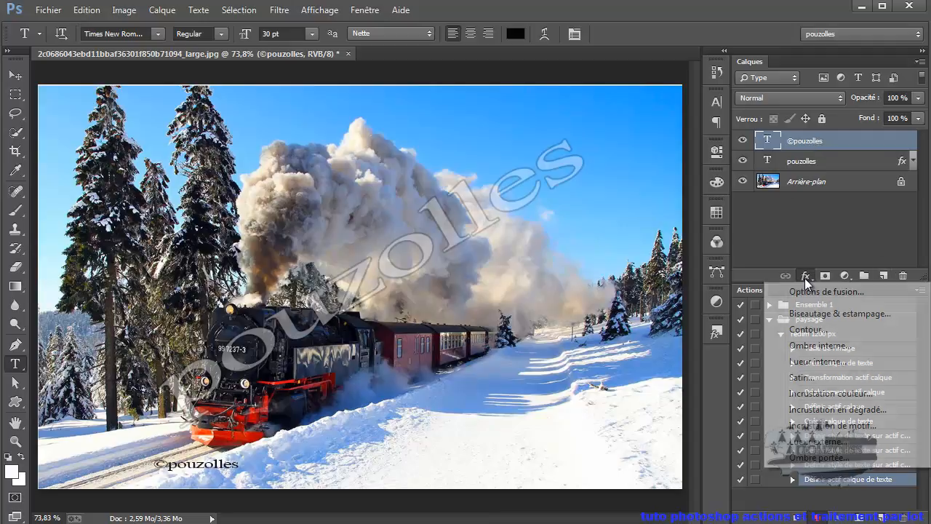
click(810, 292)
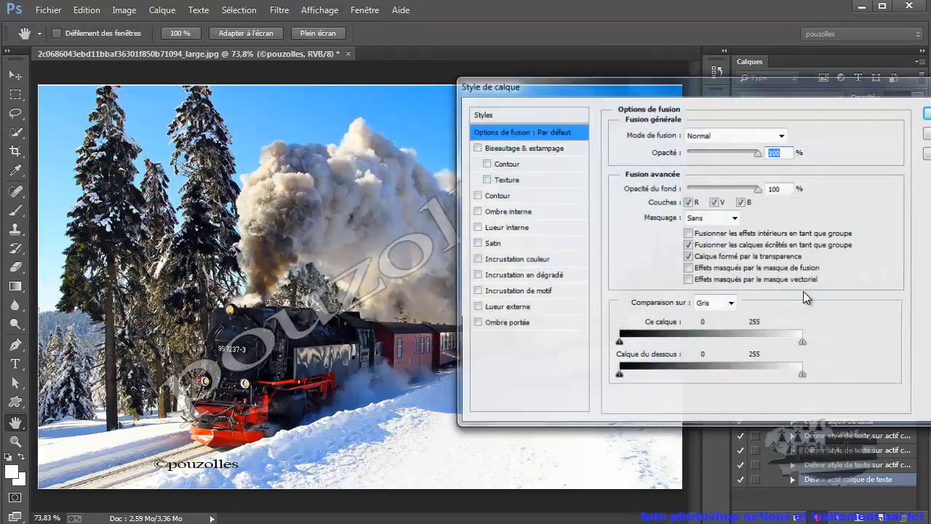
click(504, 148)
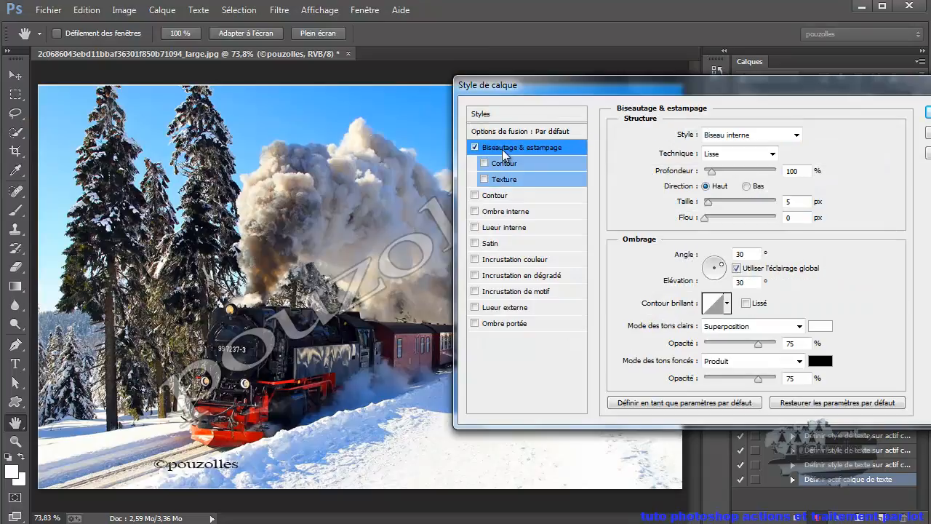
click(475, 196)
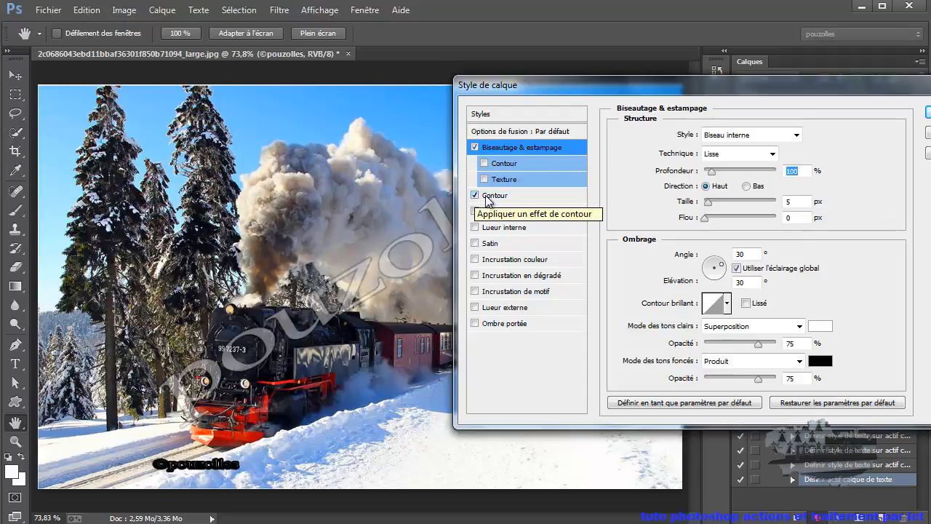
click(499, 197)
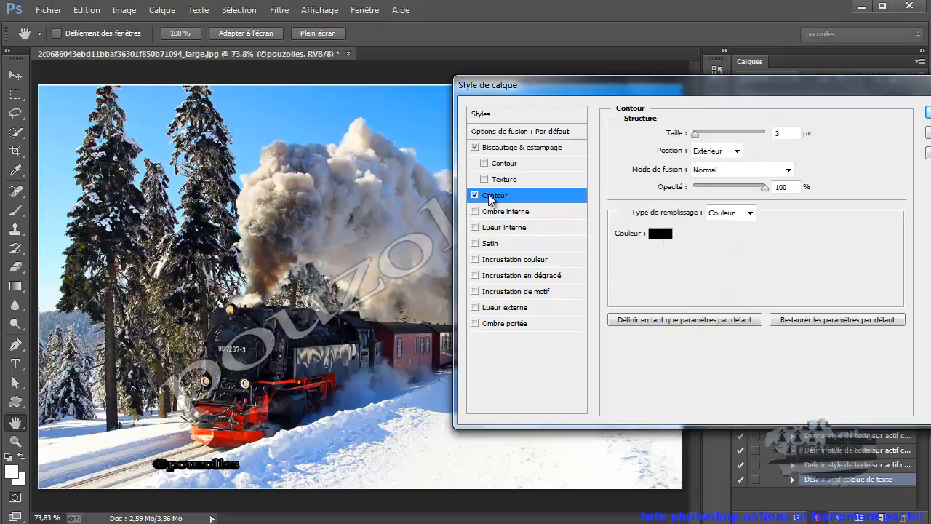
click(513, 148)
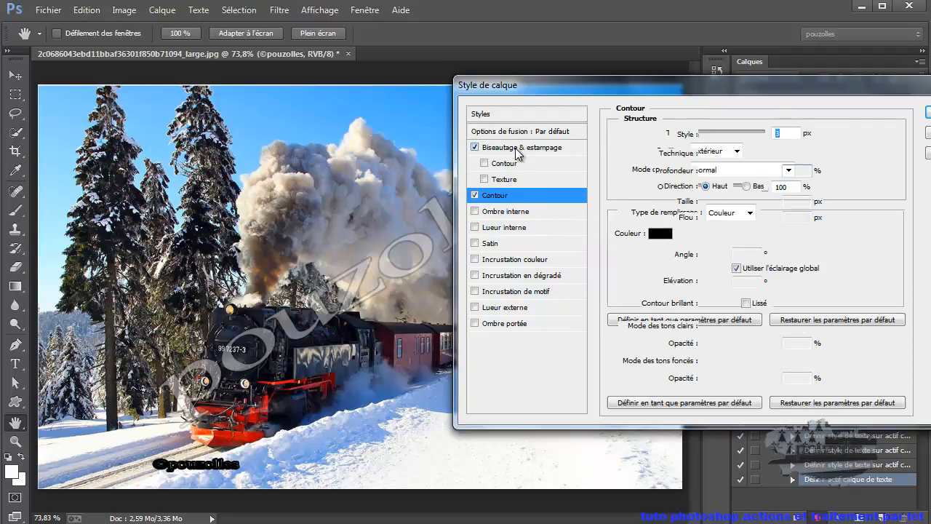
click(475, 195)
click(475, 195)
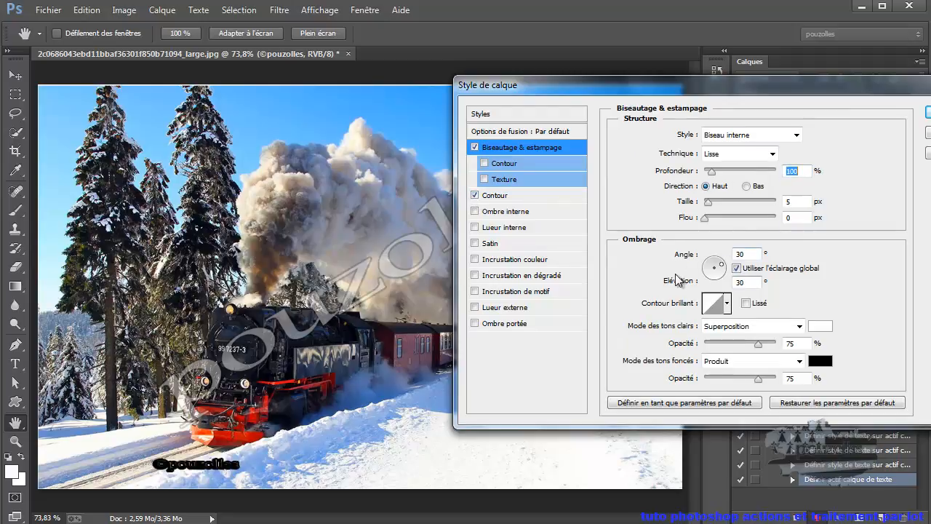
Set the ©pouzolles text's stroke to near-white fdfdfd with a size of 1 px and 100 % opacity
click(494, 197)
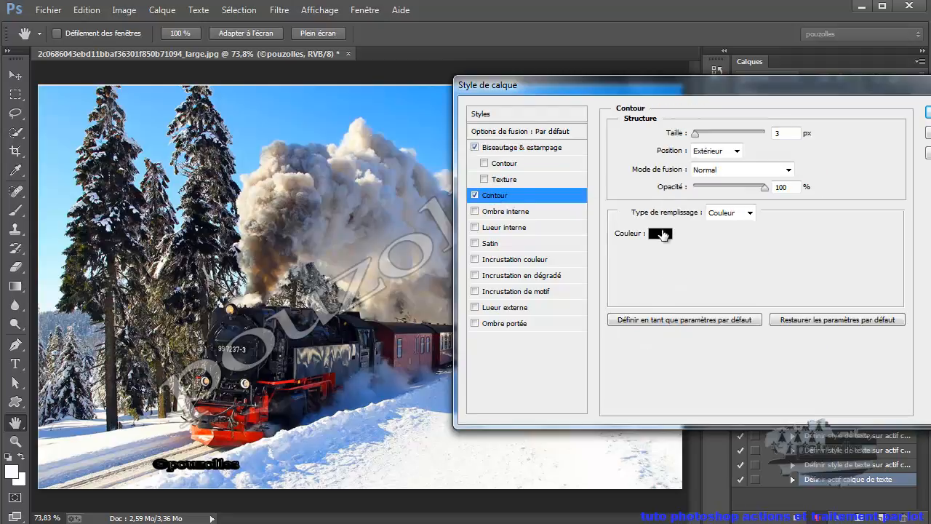
click(663, 236)
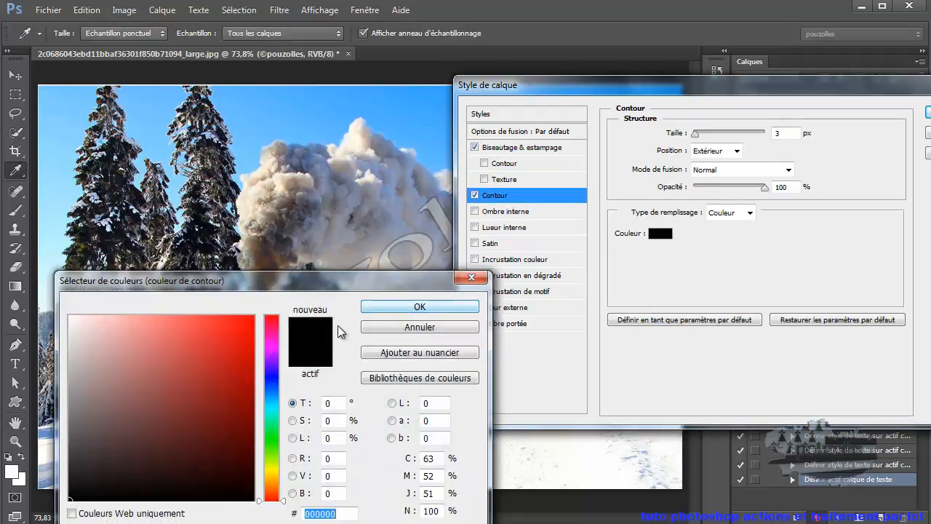
drag(224, 343, 104, 327)
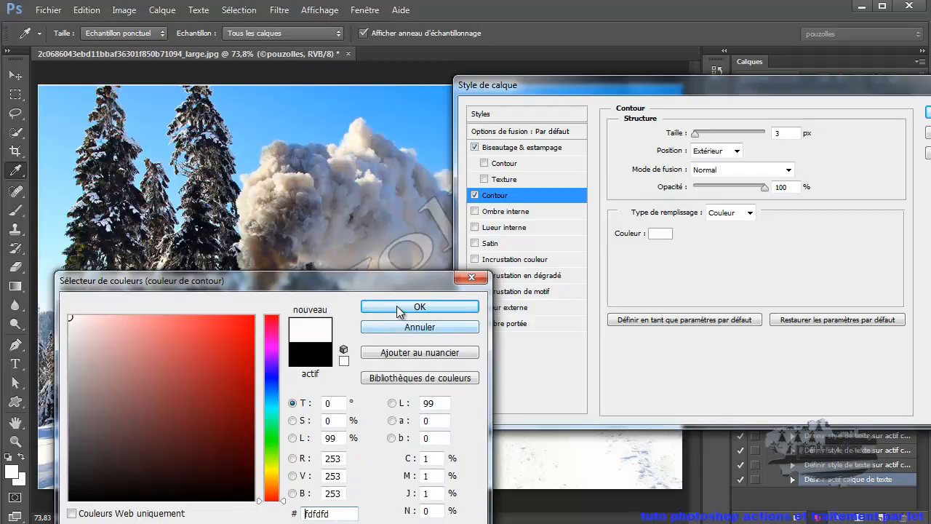
click(419, 306)
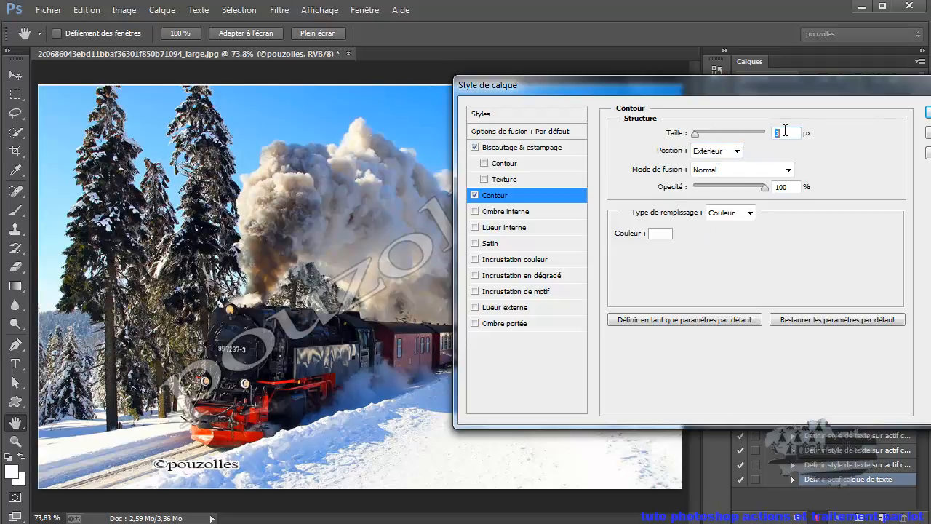
text(1)
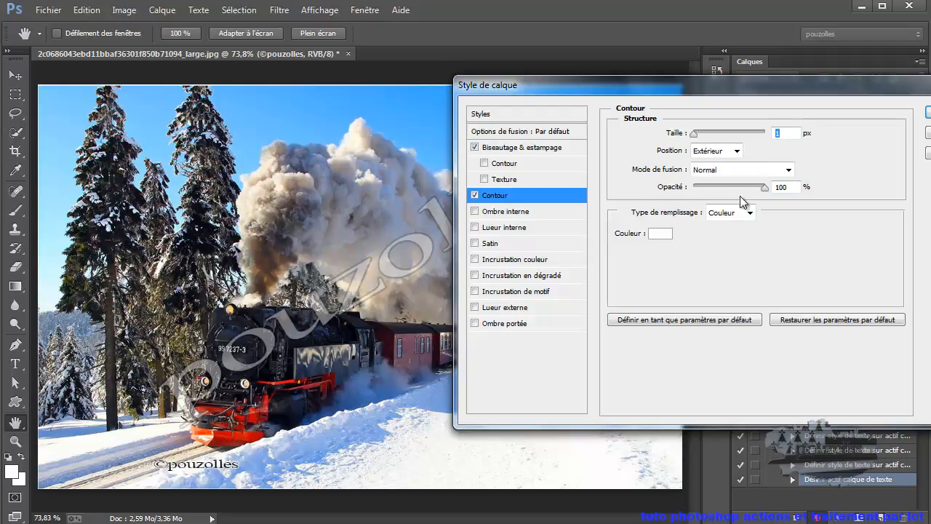
mouse_move(768, 187)
mouse_down()
mouse_move(698, 189)
mouse_move(778, 190)
mouse_up()
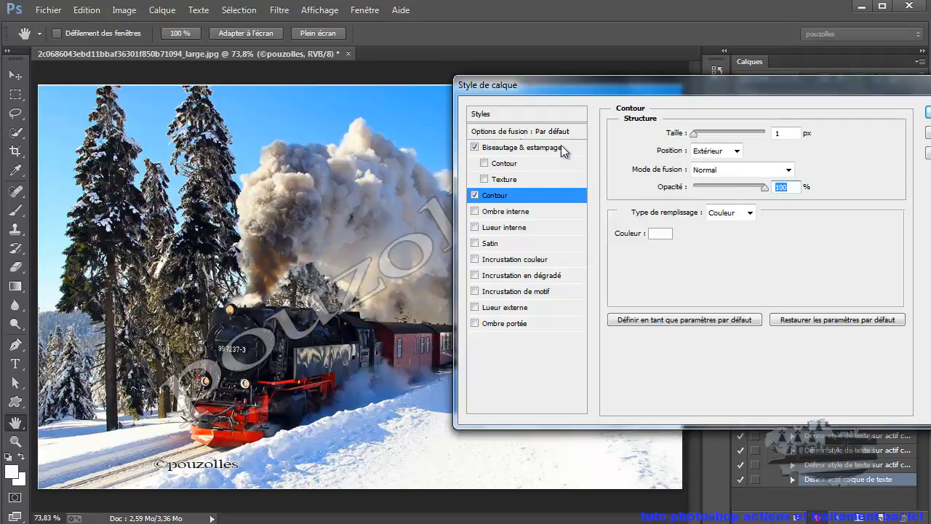
Lower the ©pouzolles layer's overall opacity to 50 % in the blending options, apply the layer style and collapse its effects list
click(502, 135)
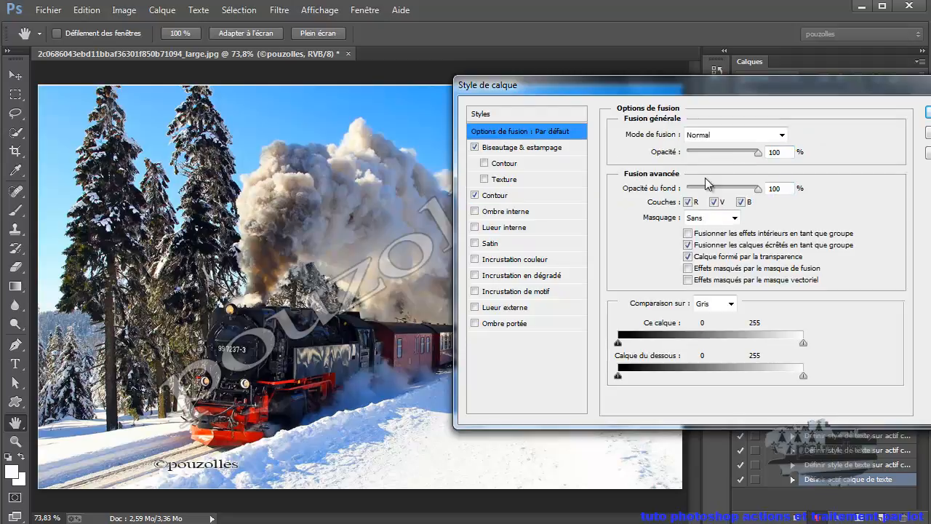
drag(758, 158, 735, 161)
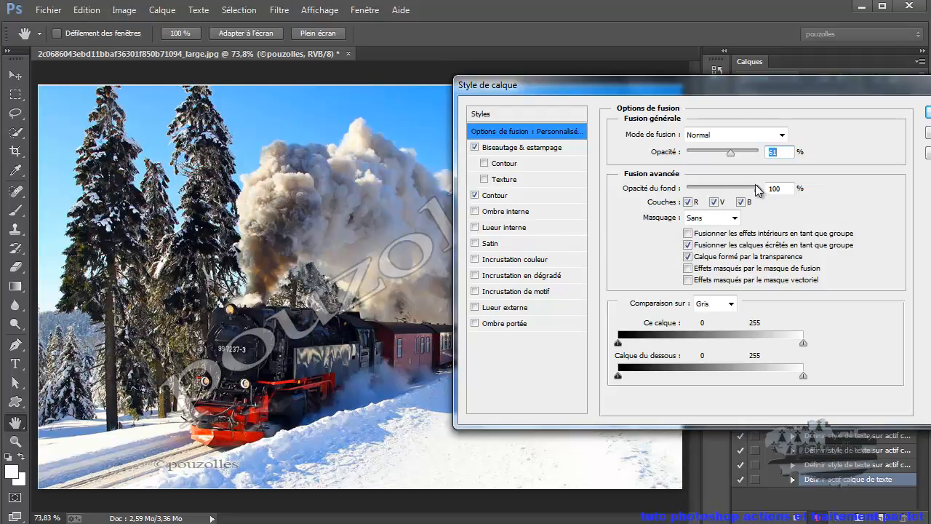
drag(731, 152, 769, 152)
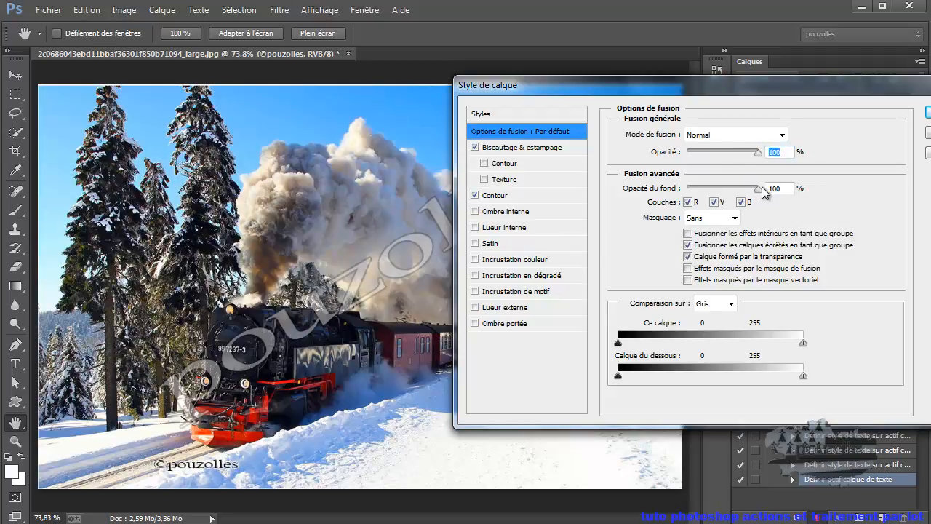
mouse_move(760, 191)
mouse_down()
mouse_move(700, 193)
mouse_move(764, 195)
mouse_up()
drag(759, 154, 725, 165)
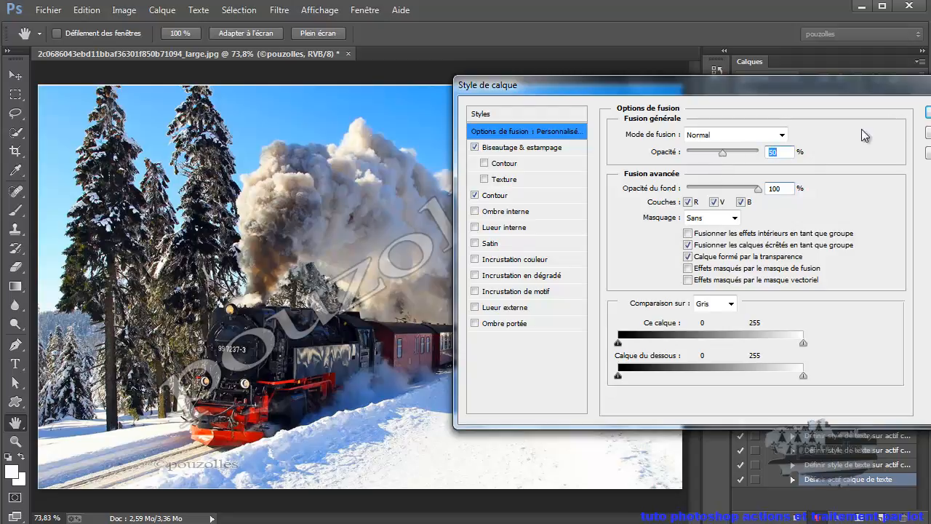
click(929, 113)
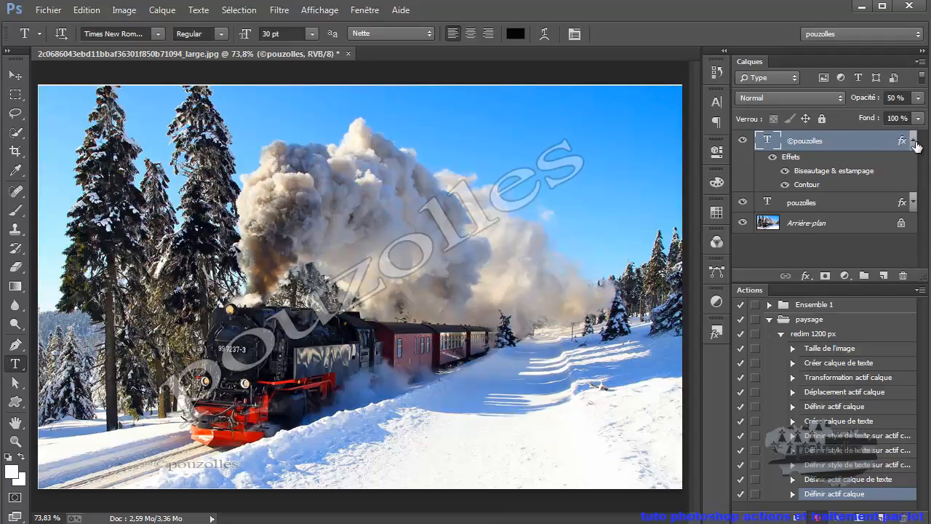
click(914, 141)
Select the entire Arrière-plan layer and shrink the selection from its lower-right corner to about 98 % width and 97 % height
click(811, 184)
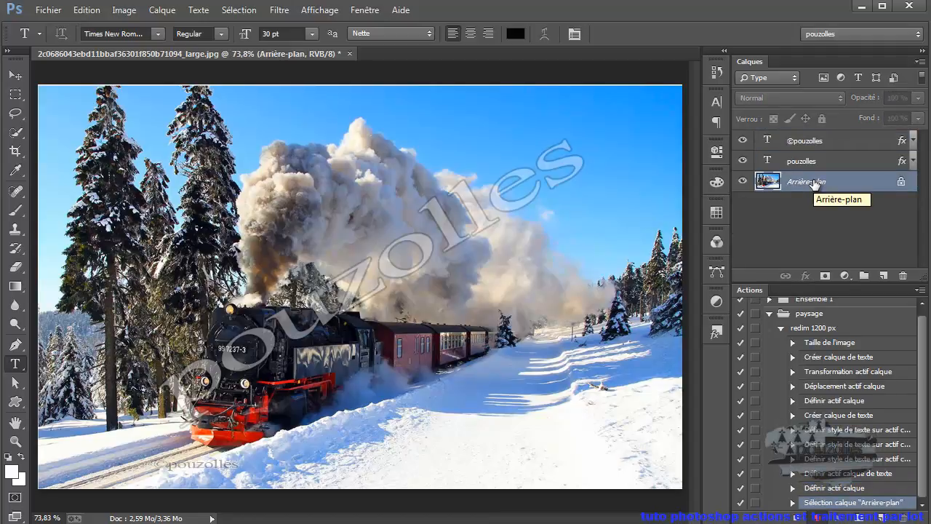
key(ctrl+a)
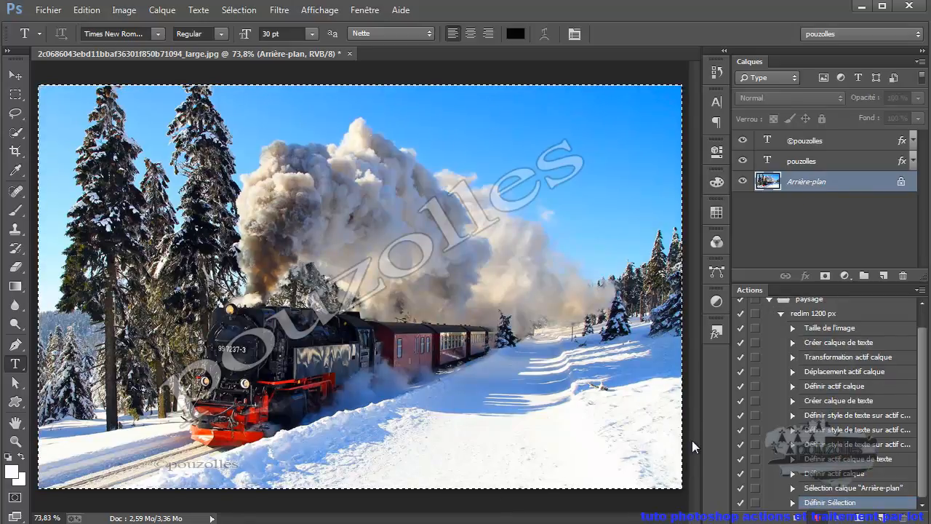
click(234, 10)
mouse_move(277, 11)
mouse_move(241, 11)
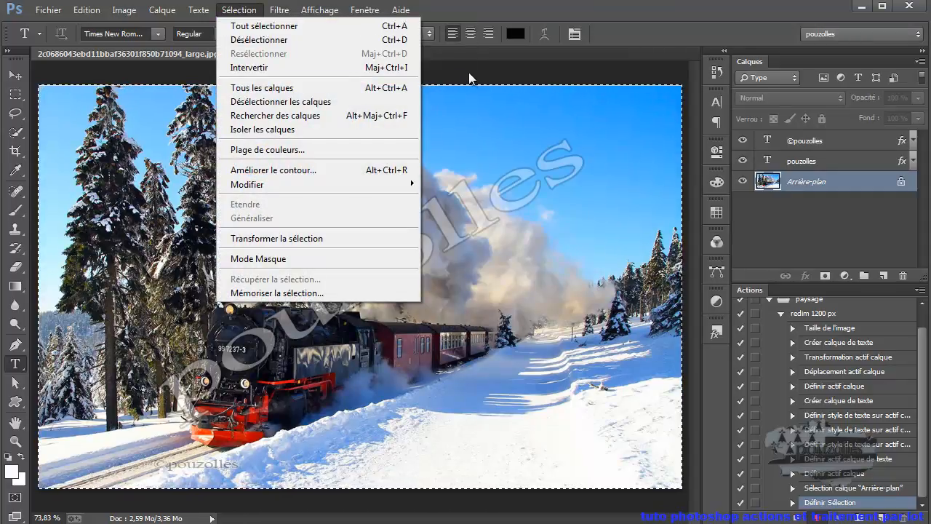
mouse_move(424, 4)
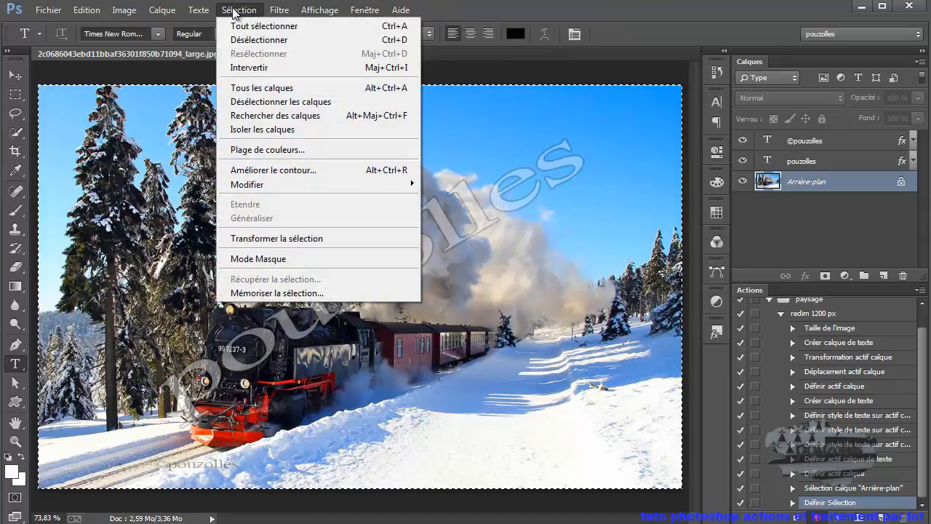
click(259, 242)
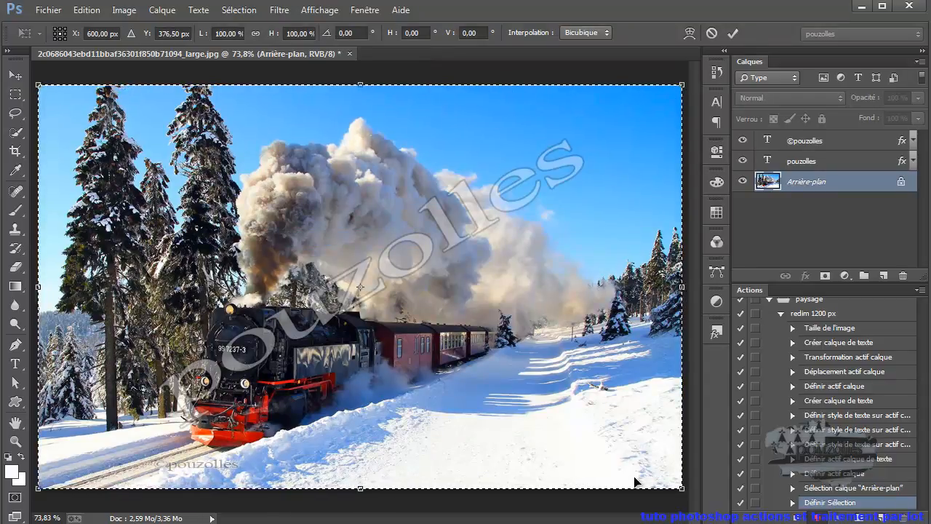
drag(678, 483, 668, 476)
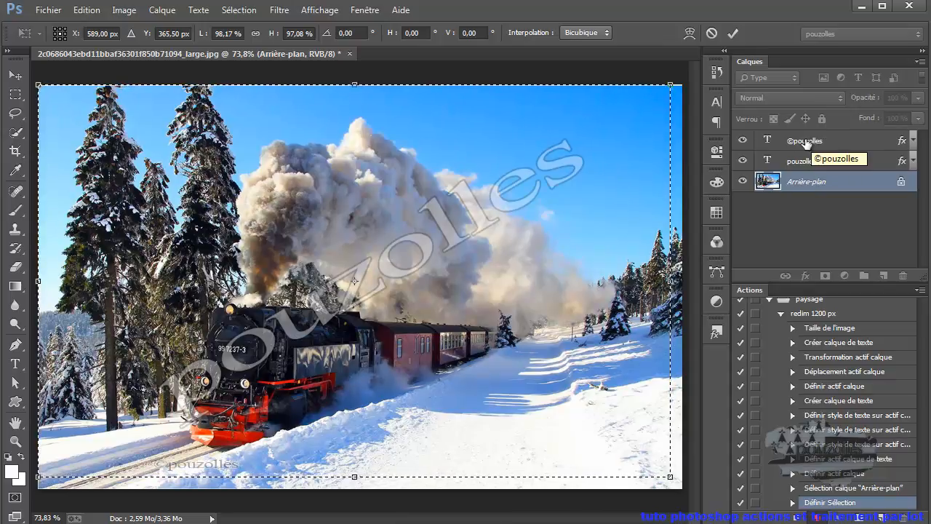
click(733, 32)
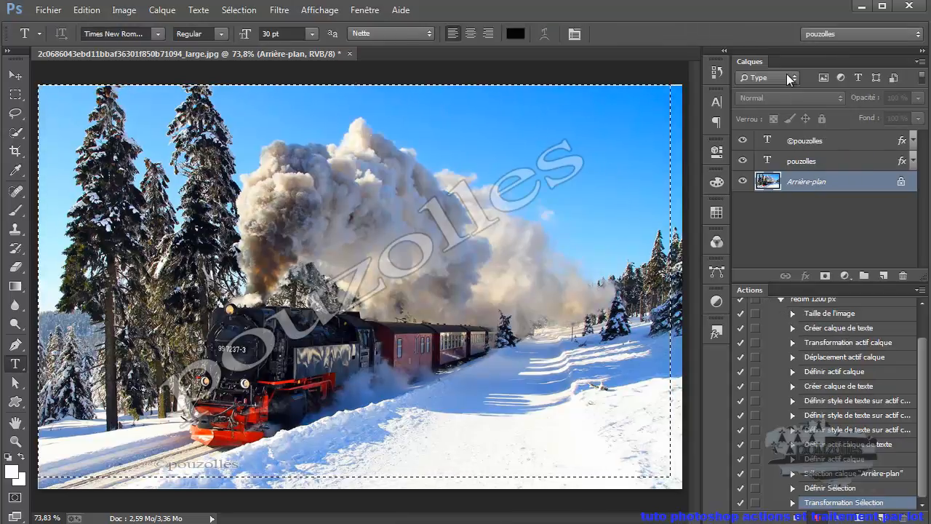
Align the ©pouzolles text layer to the bottom and right edges of the selection
click(807, 143)
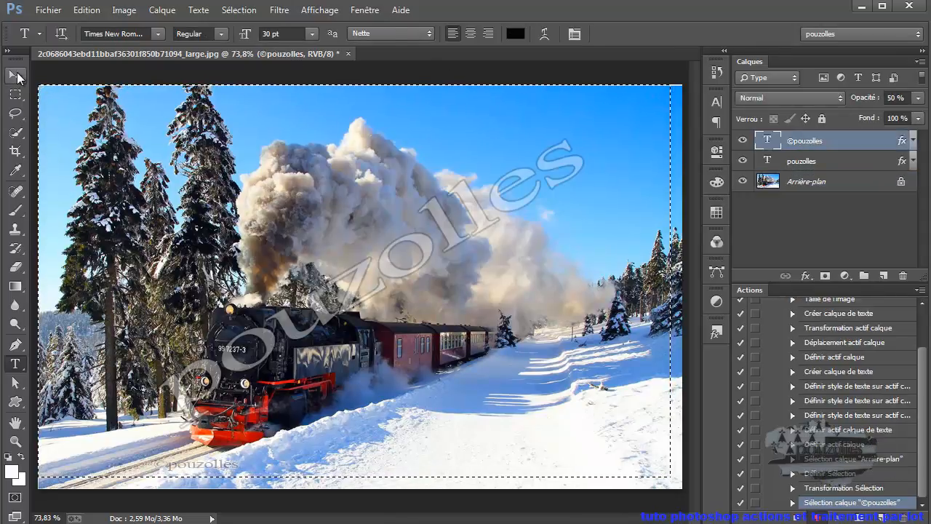
click(16, 76)
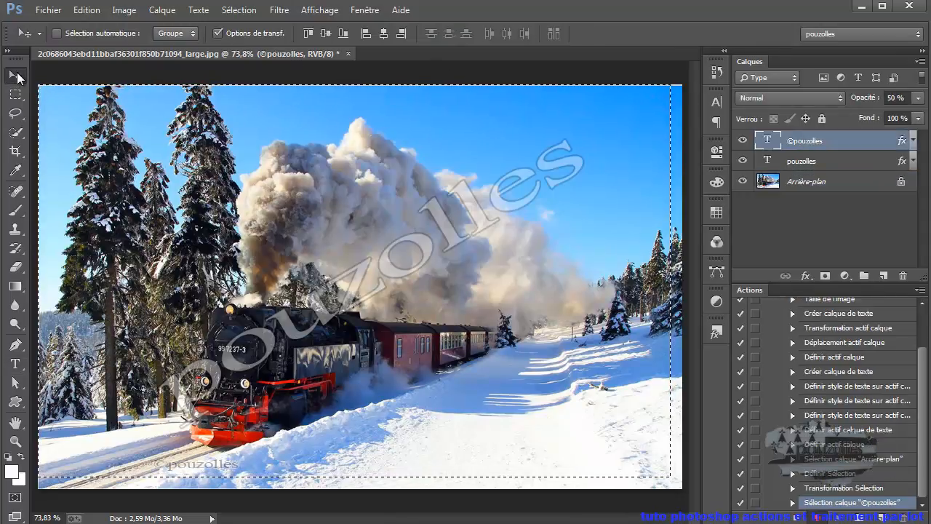
click(326, 34)
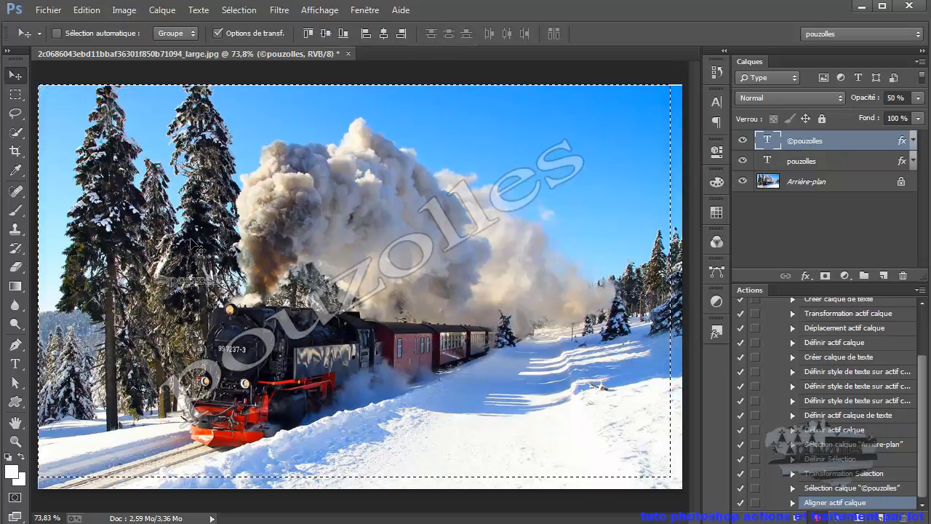
click(343, 33)
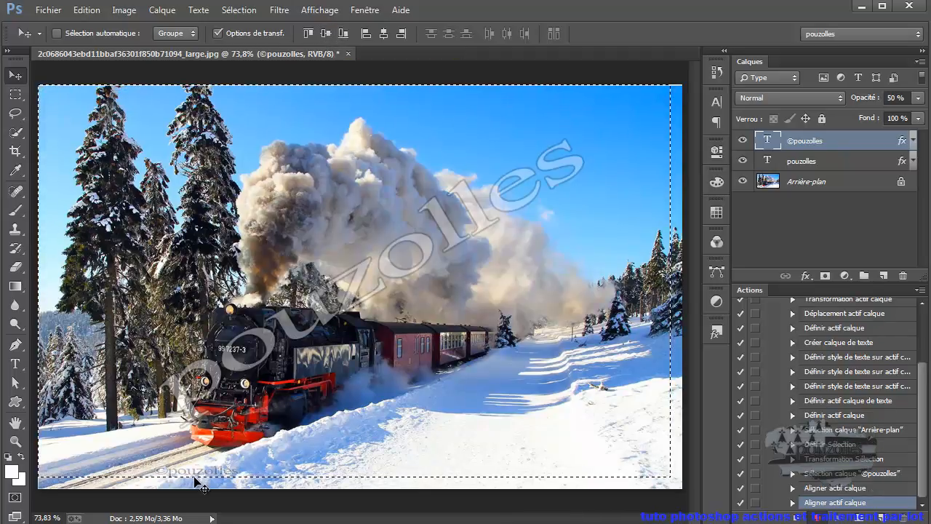
click(402, 33)
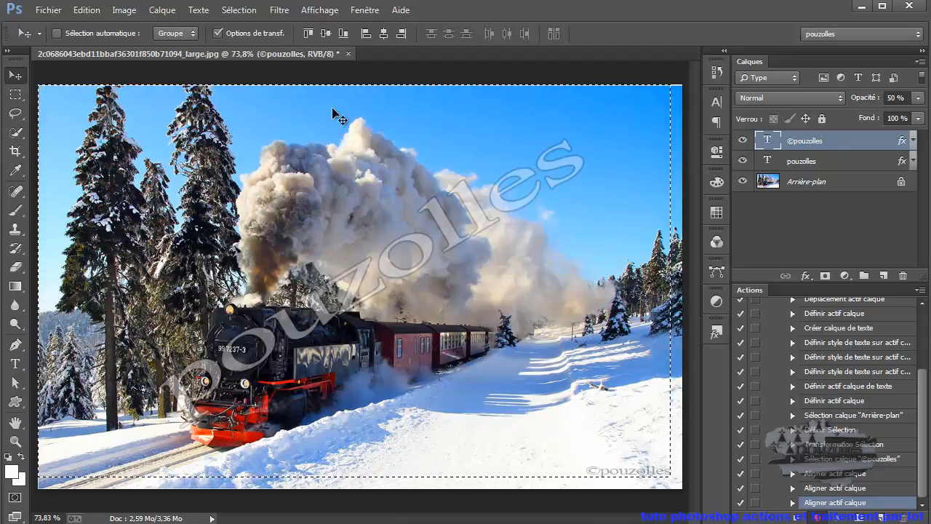
Remove the selection and leave no layer active
click(239, 10)
click(248, 41)
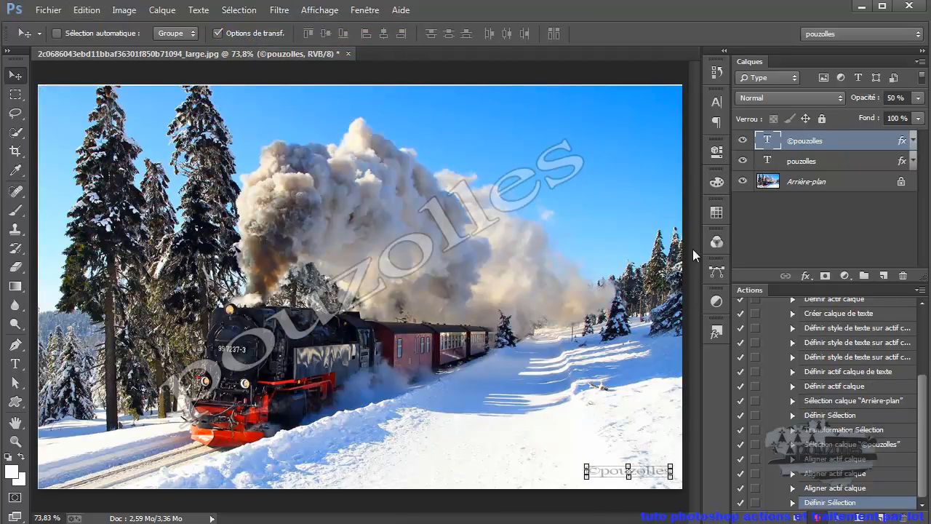
click(828, 229)
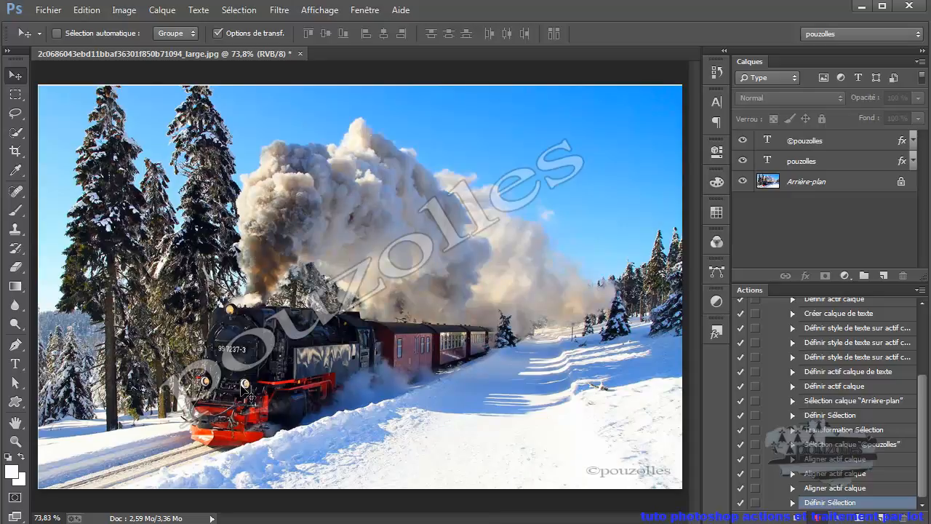
Examine the contents of the "img tuto" folder and put its window away again
drag(733, 520, 733, 331)
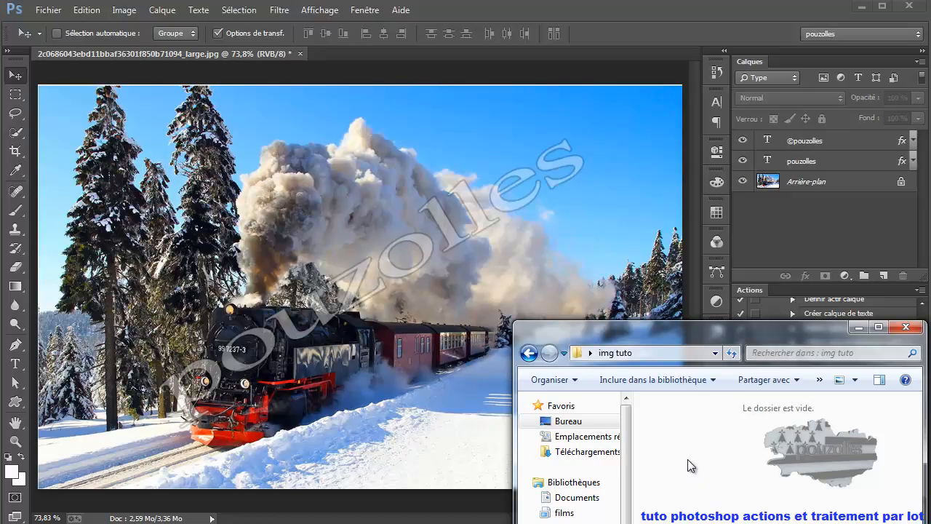
drag(728, 337, 728, 523)
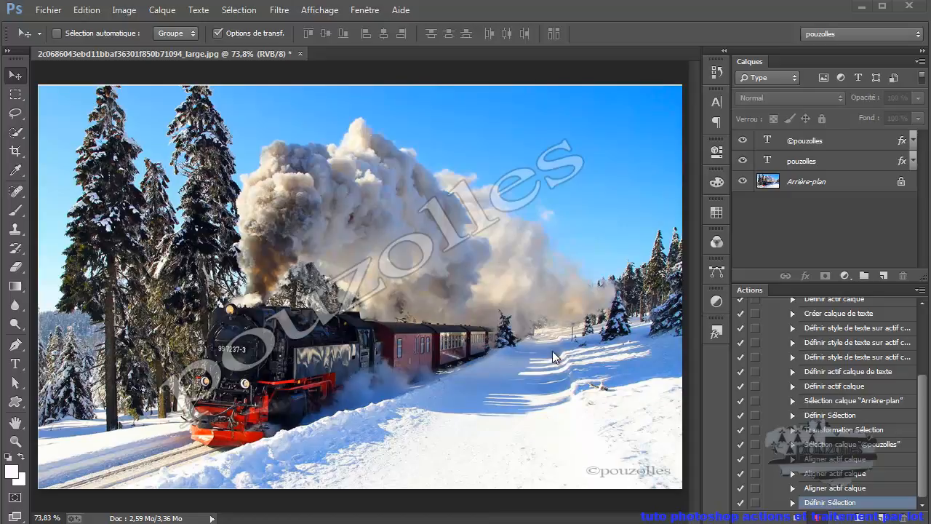
Save the watermarked image as a JPEG copy in the desktop's "img tuto" folder, with medium quality 6 and the standard baseline format
click(46, 11)
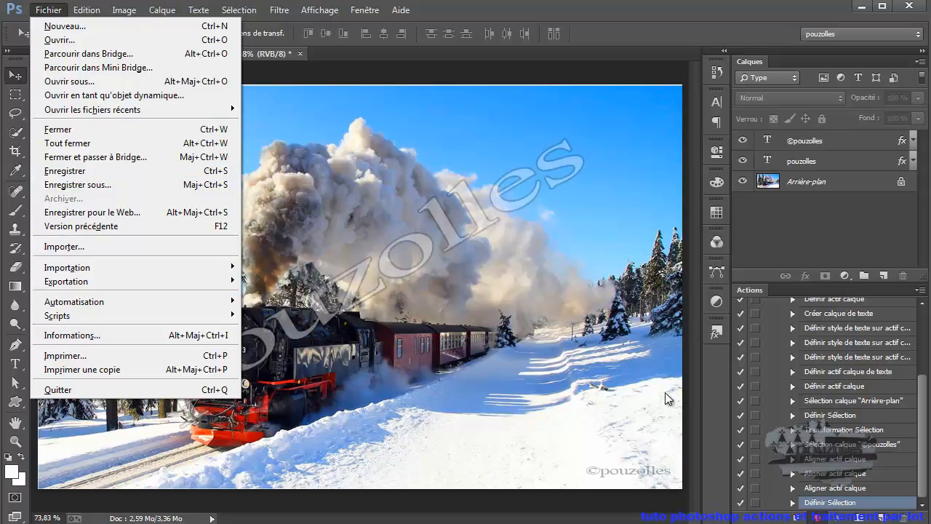
click(78, 186)
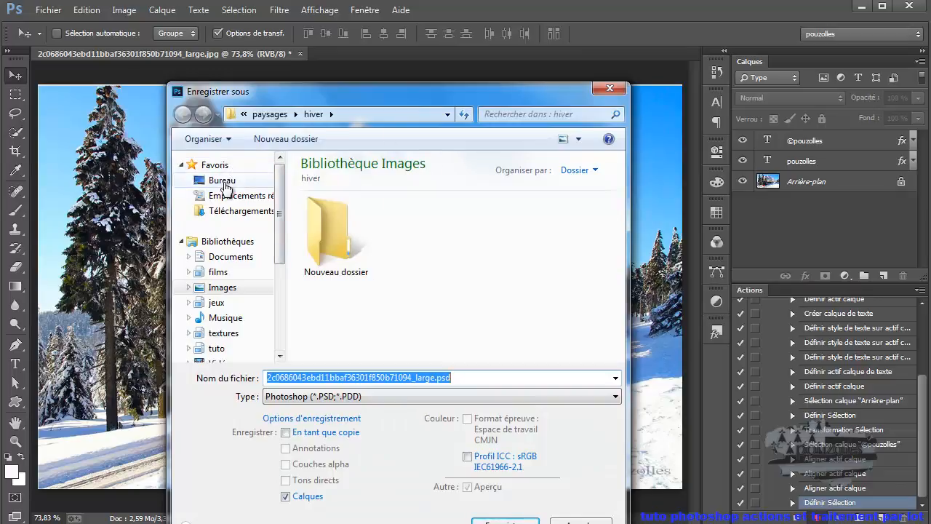
click(225, 188)
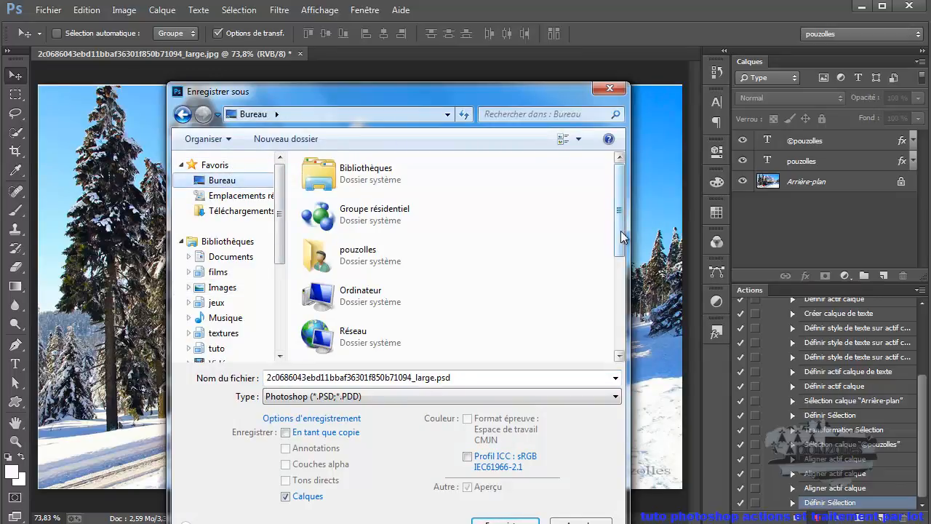
drag(620, 235, 617, 284)
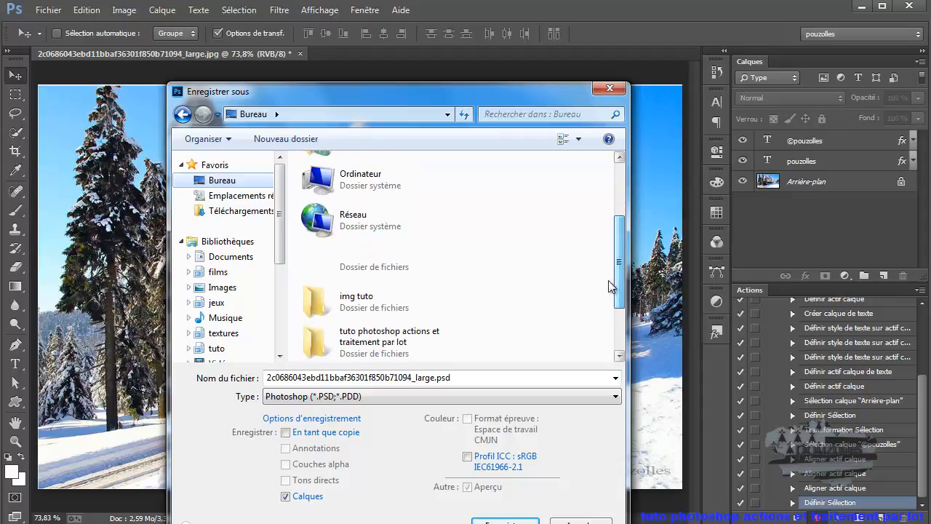
double_click(333, 302)
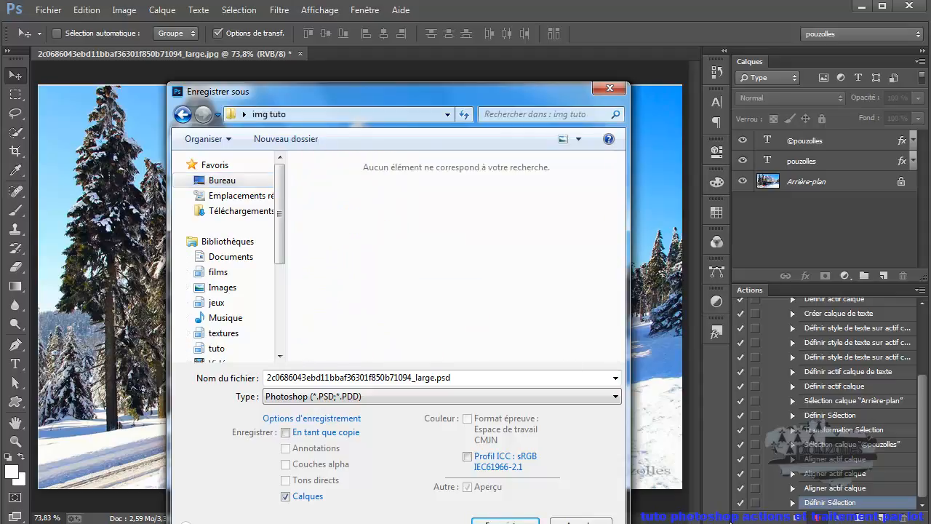
mouse_move(745, 522)
mouse_down()
mouse_move(726, 452)
mouse_move(728, 523)
mouse_up()
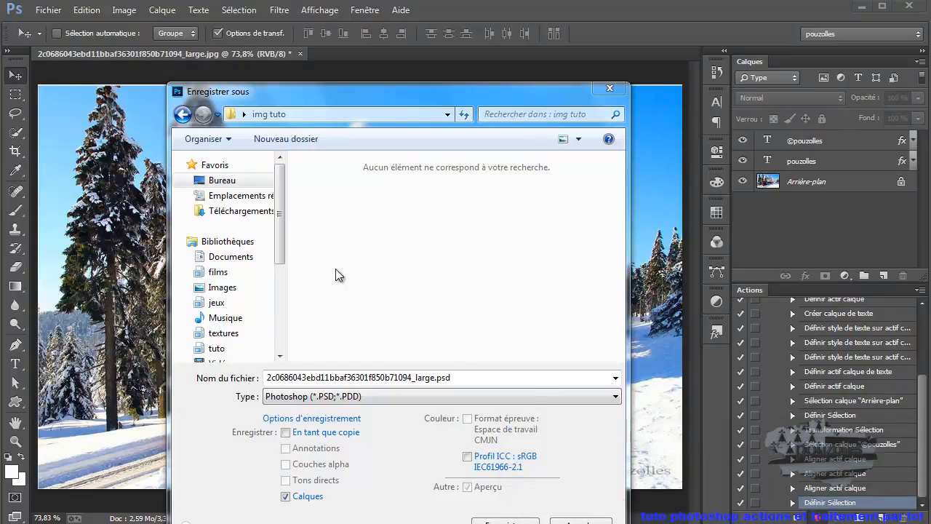
click(383, 396)
click(393, 511)
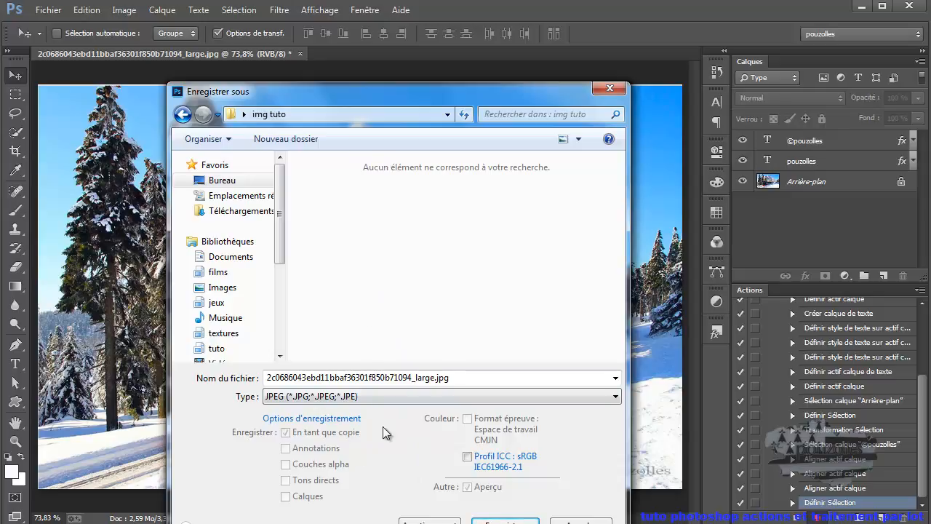
click(505, 520)
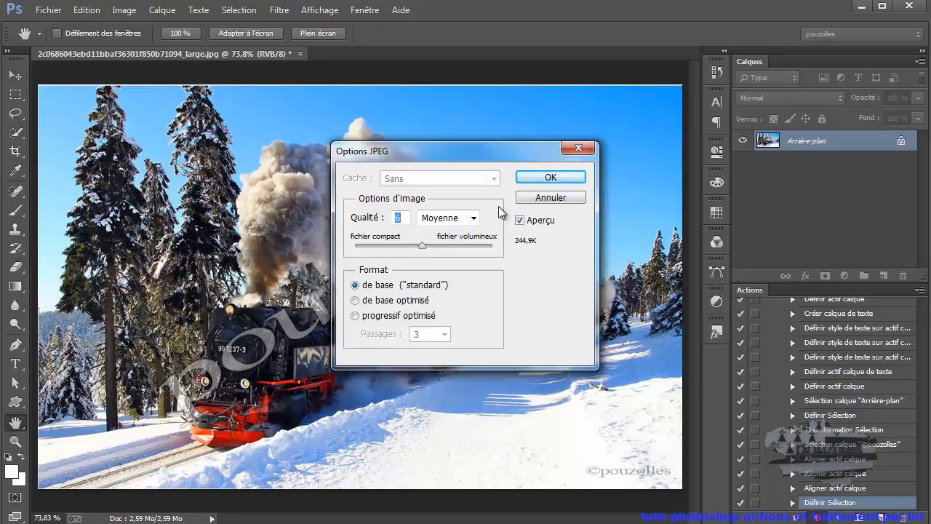
click(549, 182)
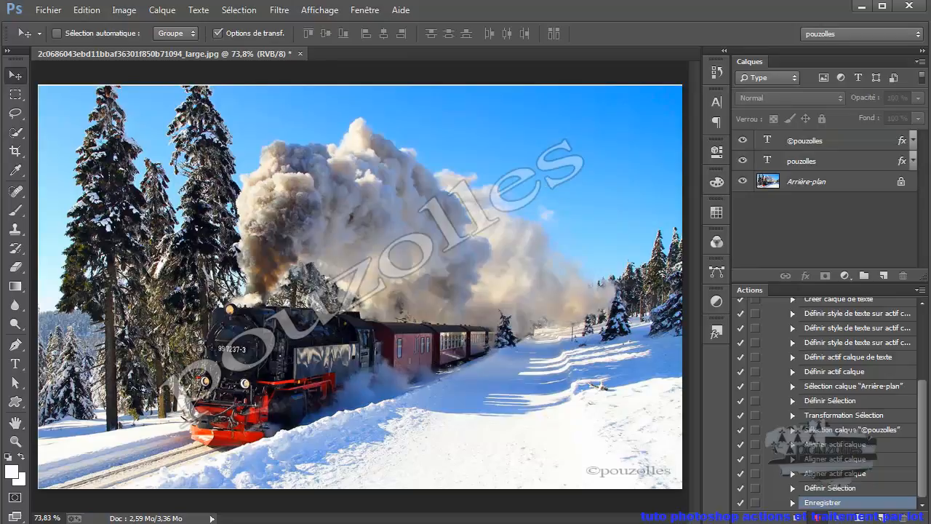
View the exported JPEG from the "img tuto" folder, close the viewer and put the folder window away
click(859, 516)
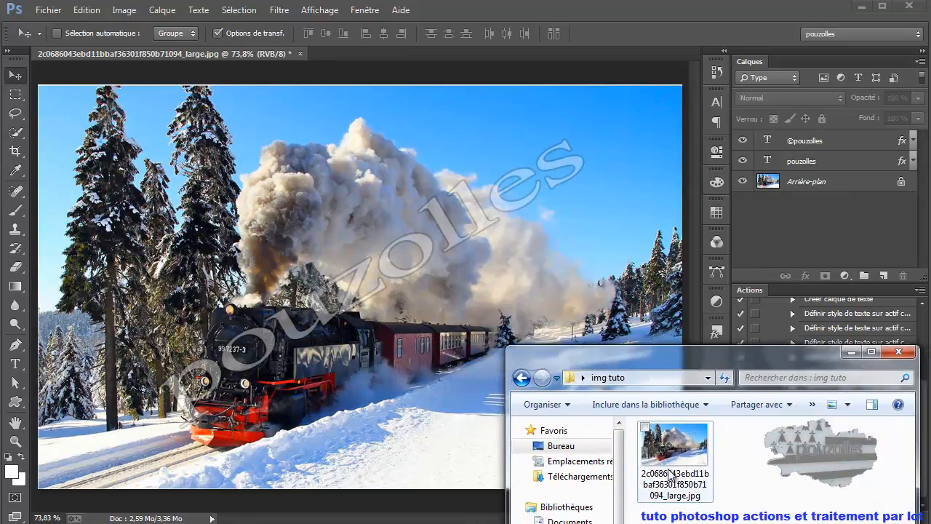
double_click(686, 456)
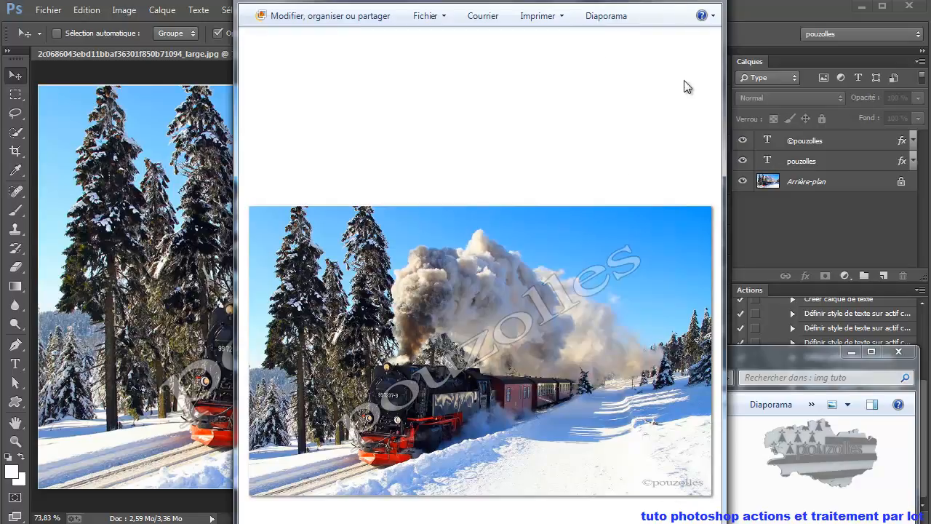
key(alt+F4)
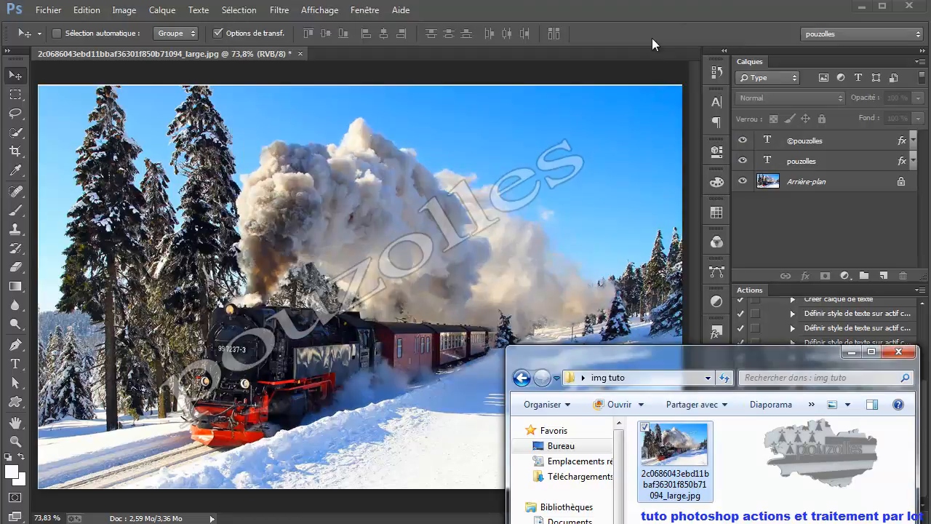
drag(700, 346, 706, 522)
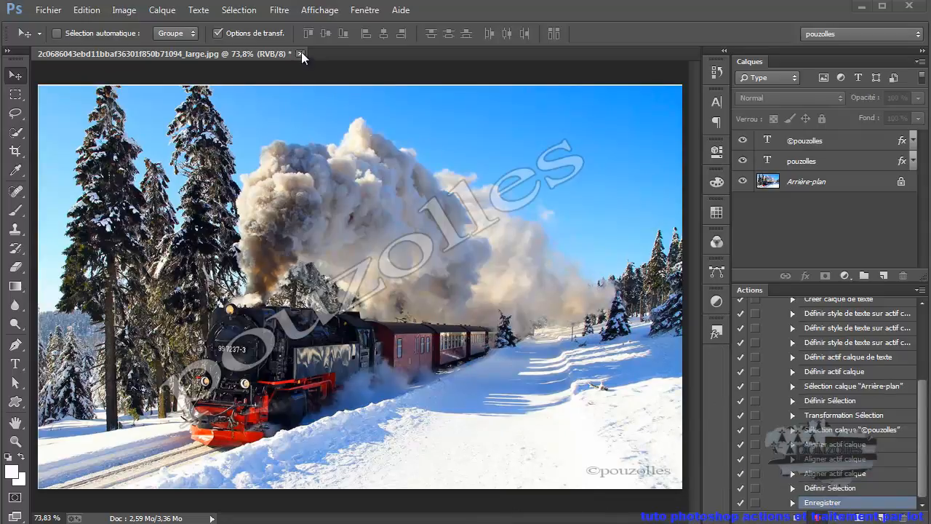
Close the train image without saving its changes and delete its exported JPEG from the "img tuto" folder
key(ctrl+q)
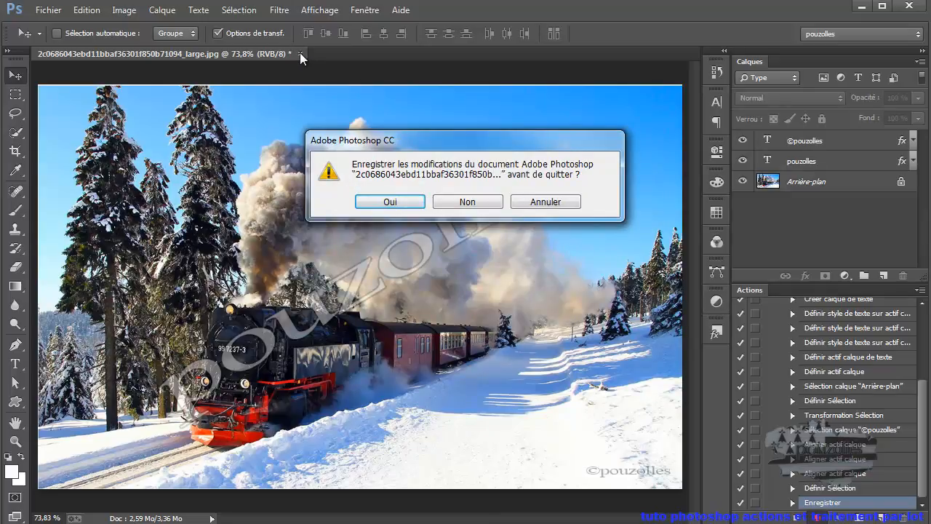
click(464, 204)
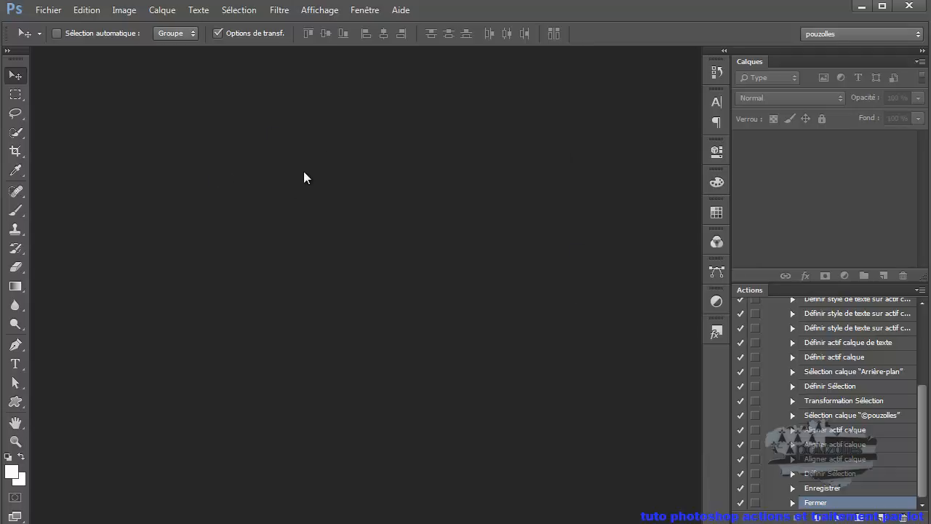
drag(582, 462, 582, 233)
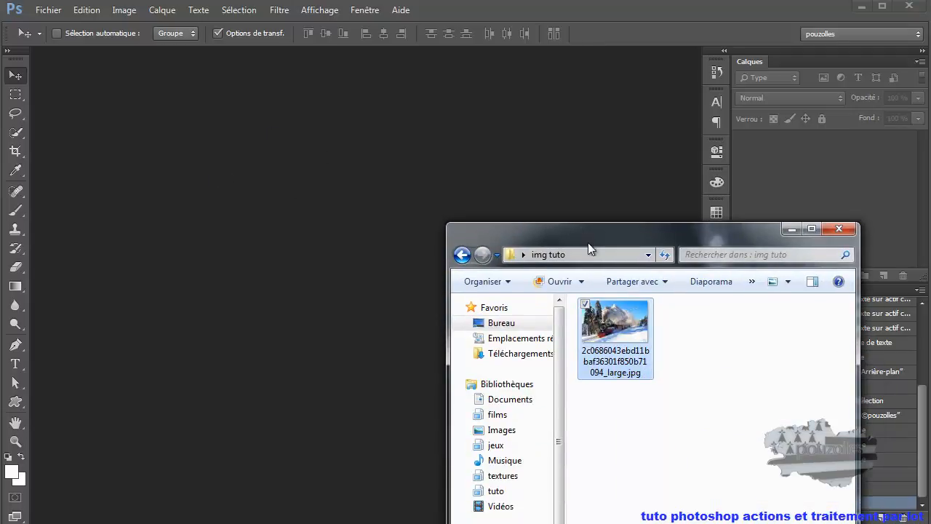
key(Delete)
key(Return)
drag(678, 234, 728, 523)
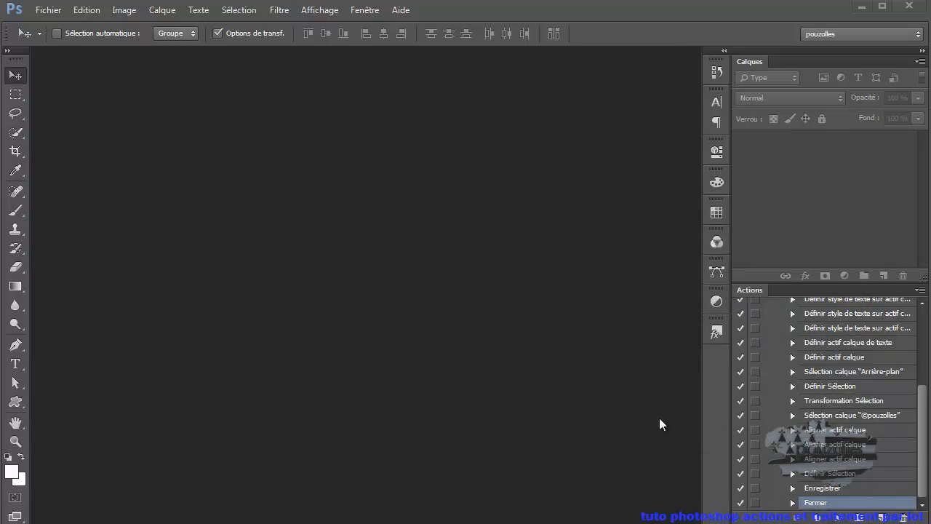
Open batch processing and choose the "paysage" set with the "redim 1200 px" action
click(48, 10)
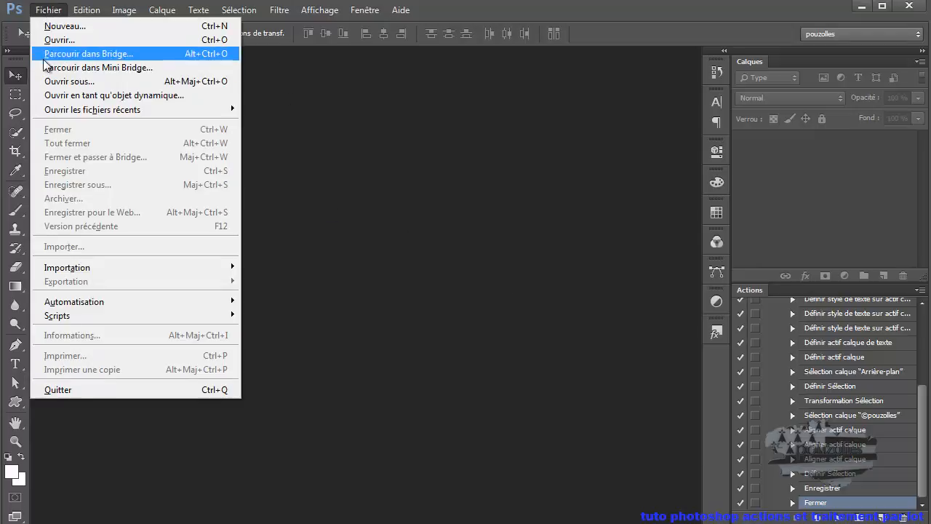
mouse_move(84, 299)
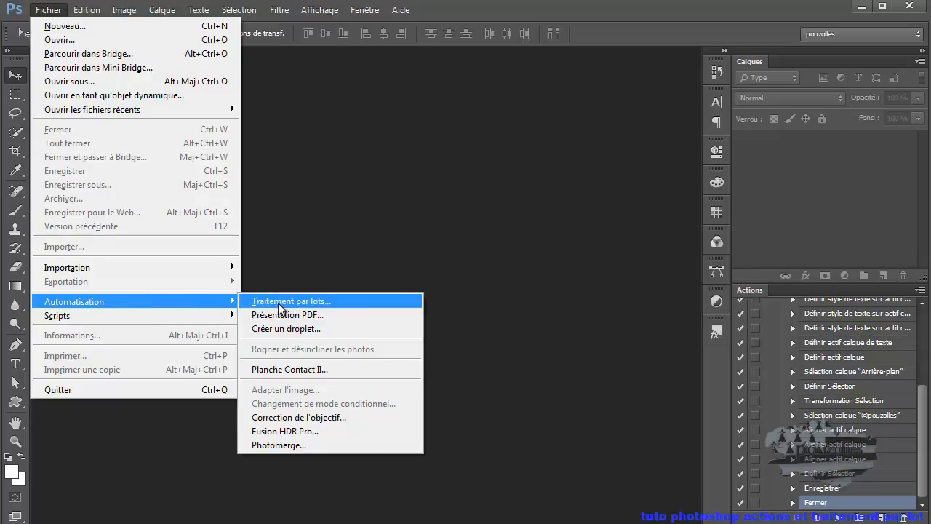
click(278, 302)
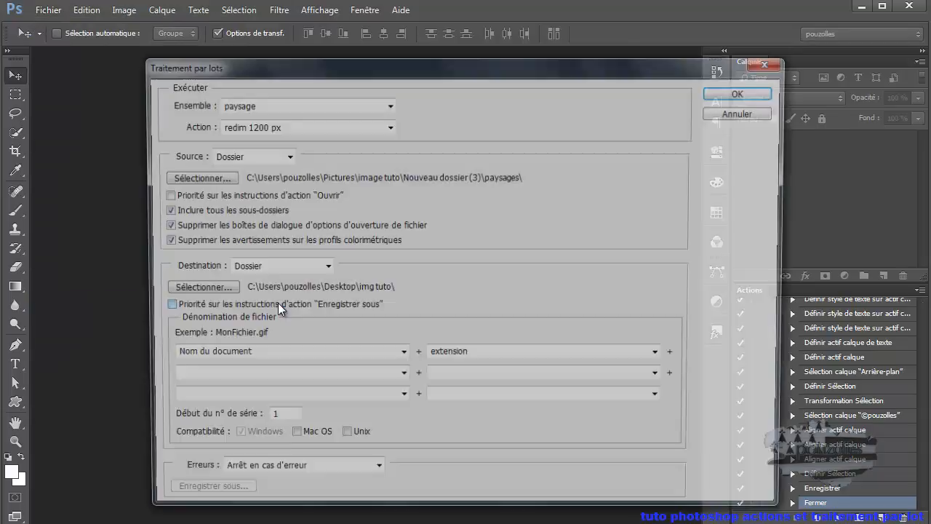
drag(260, 73, 232, 66)
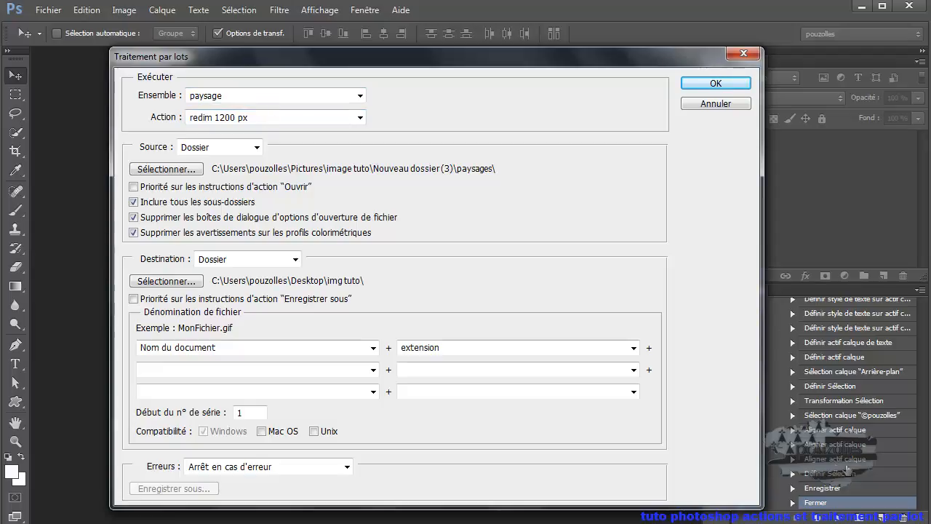
click(360, 95)
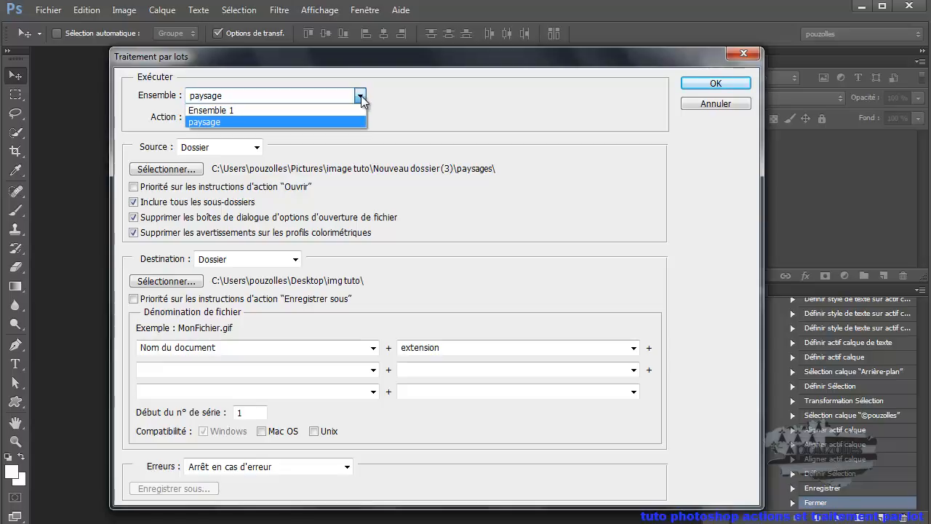
click(299, 108)
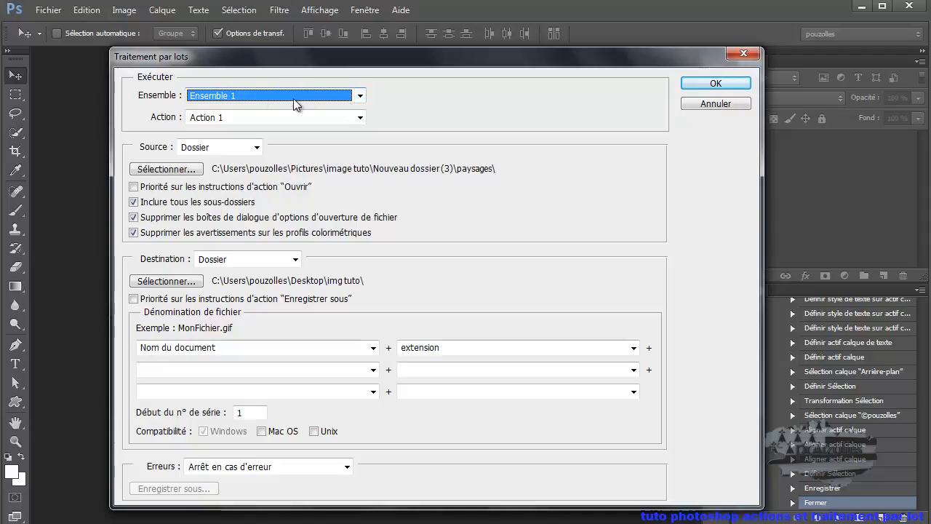
click(360, 97)
click(342, 124)
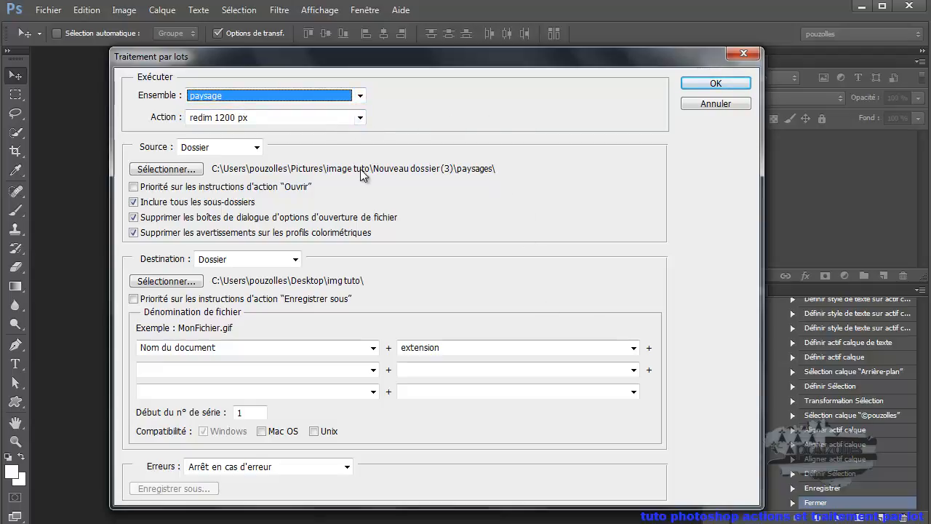
Keep Dossier as the batch source and disable including subfolders, suppressing file-open option dialogs and suppressing colour profile warnings
click(133, 201)
click(133, 217)
click(133, 233)
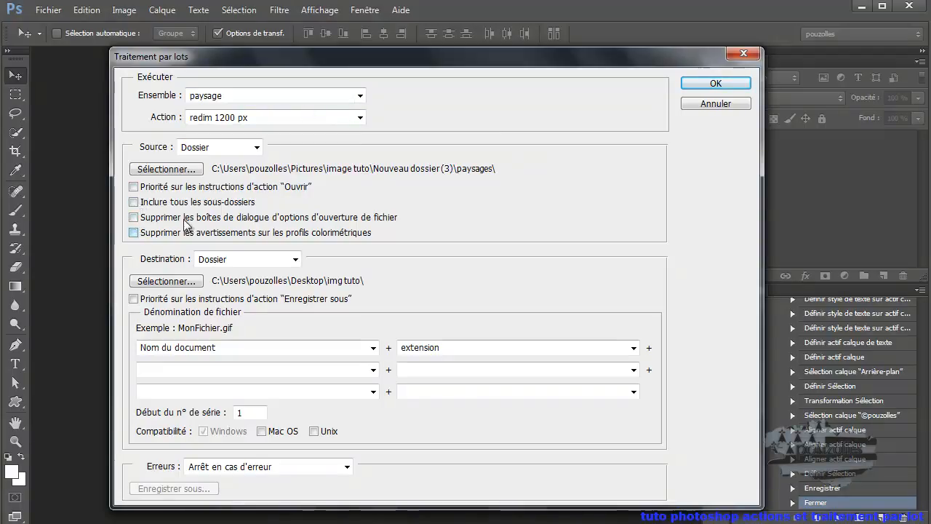
click(256, 148)
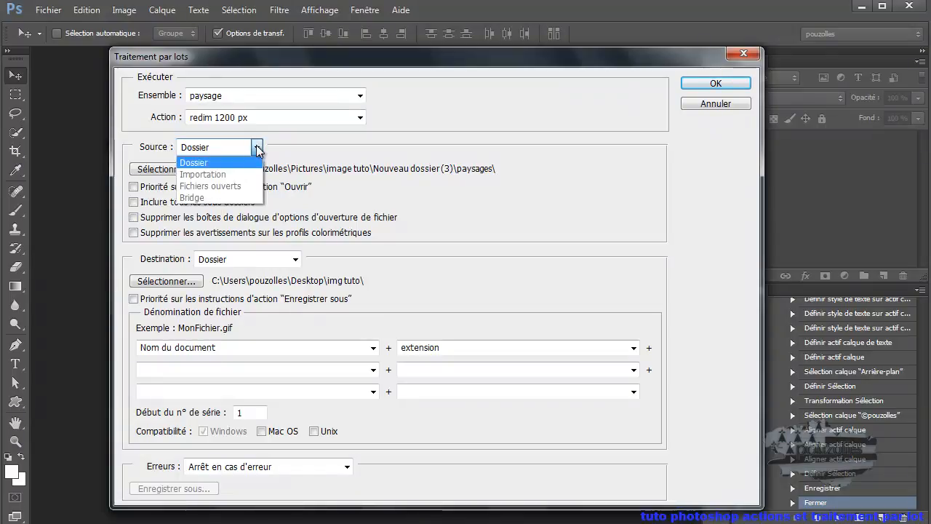
click(256, 148)
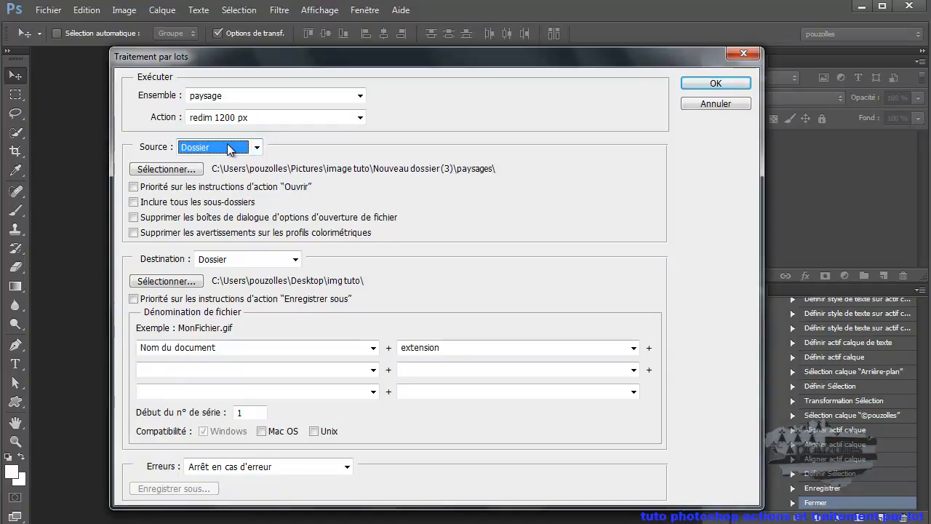
click(222, 150)
click(219, 145)
Set the batch source to the "paysages" folder in "Nouveau dossier (3)", include all subfolders, and suppress file-open option dialogs and colour profile warnings
click(176, 170)
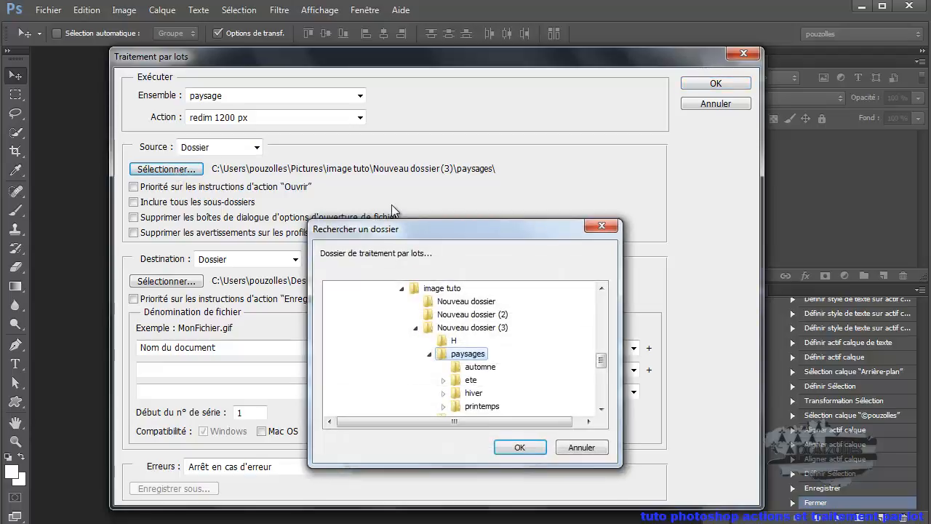
drag(503, 230, 495, 161)
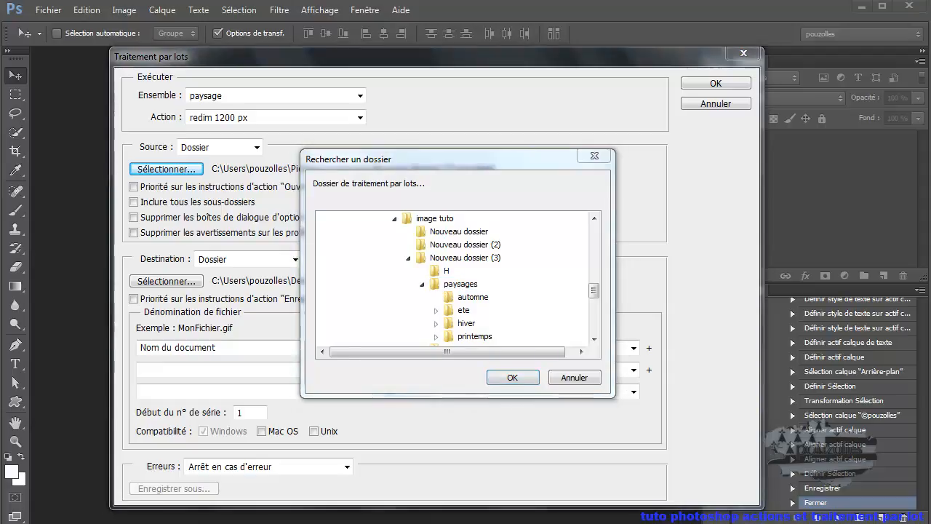
key(alt+Tab)
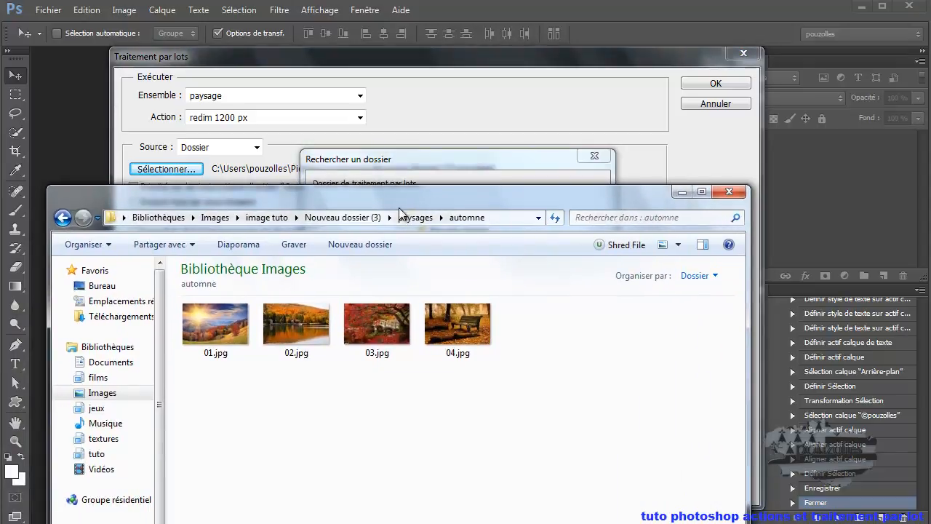
click(415, 217)
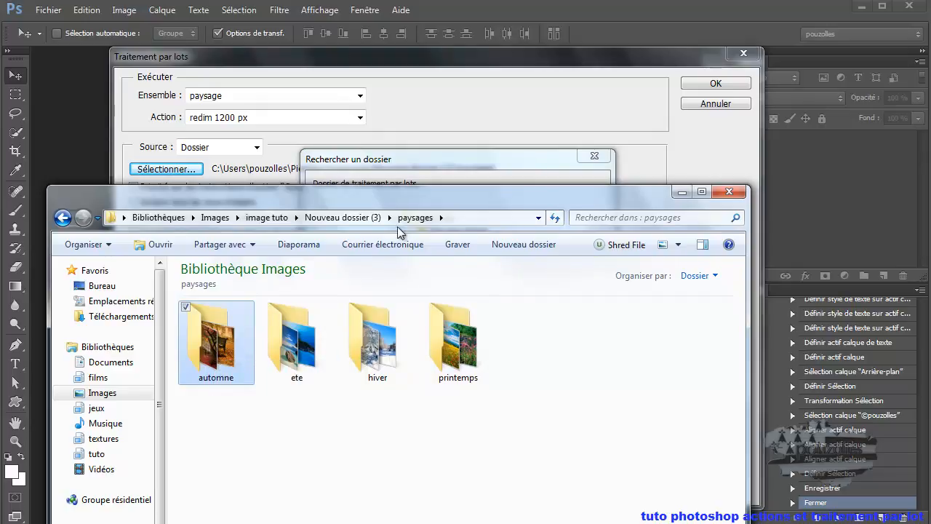
drag(393, 203, 390, 520)
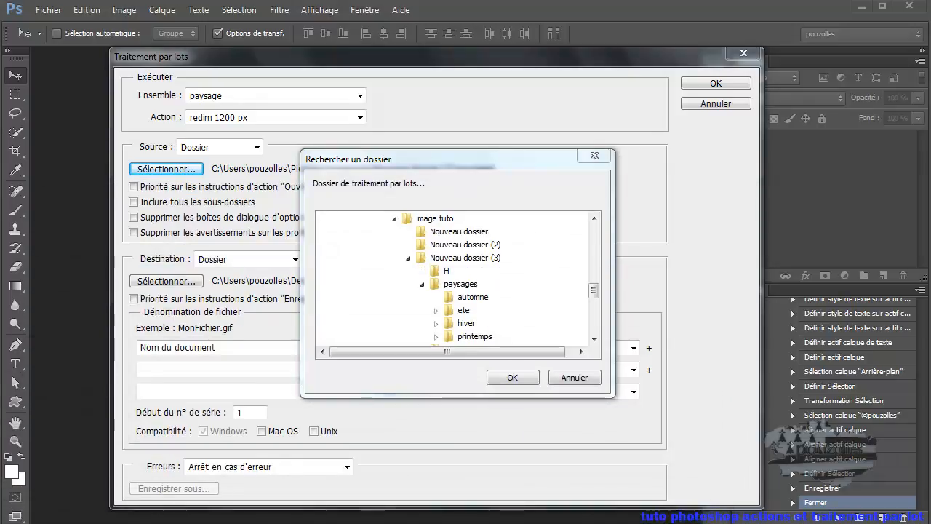
click(461, 284)
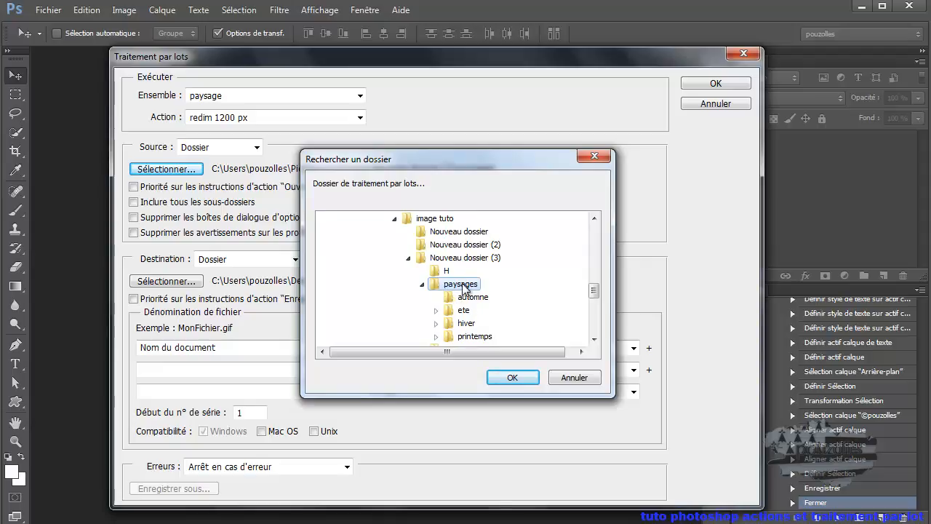
click(473, 299)
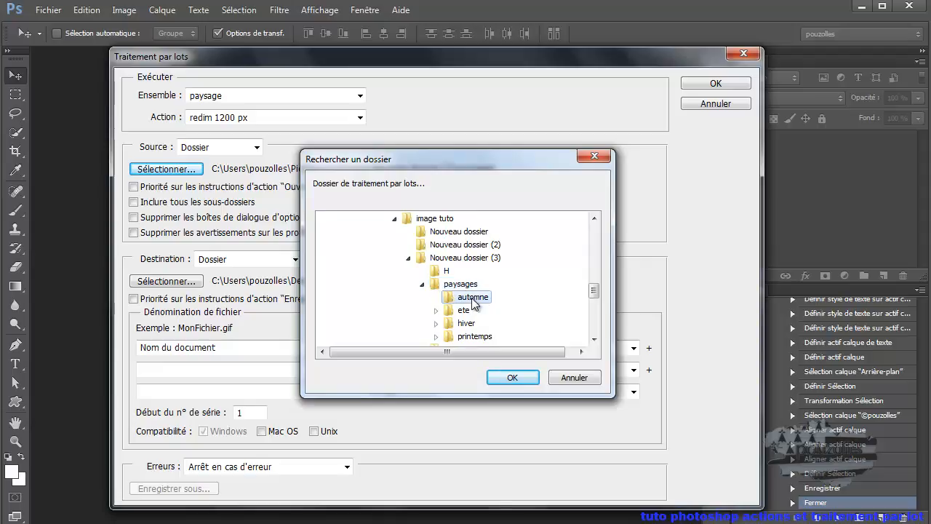
click(466, 310)
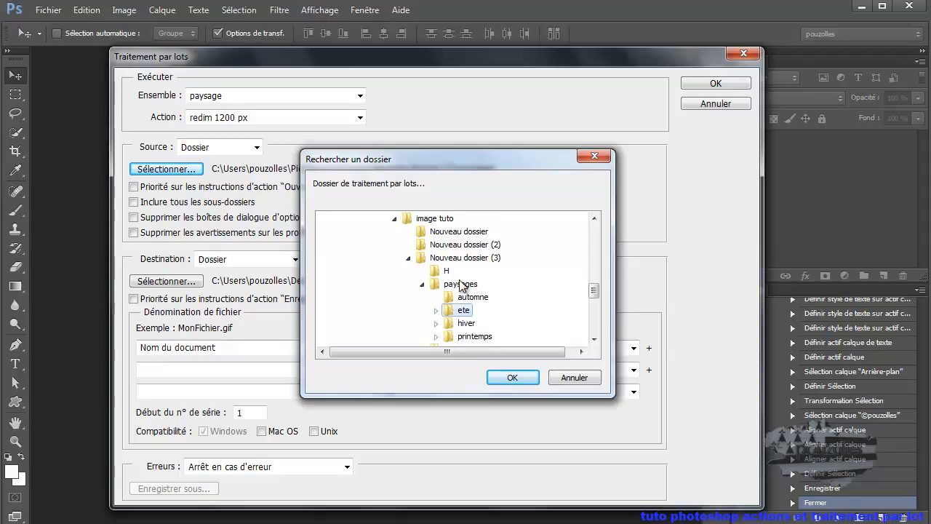
click(461, 284)
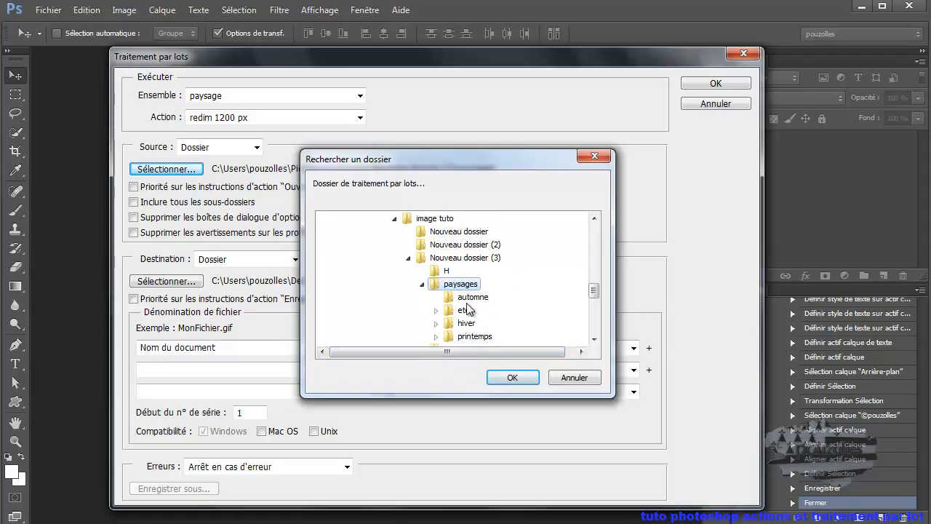
click(508, 379)
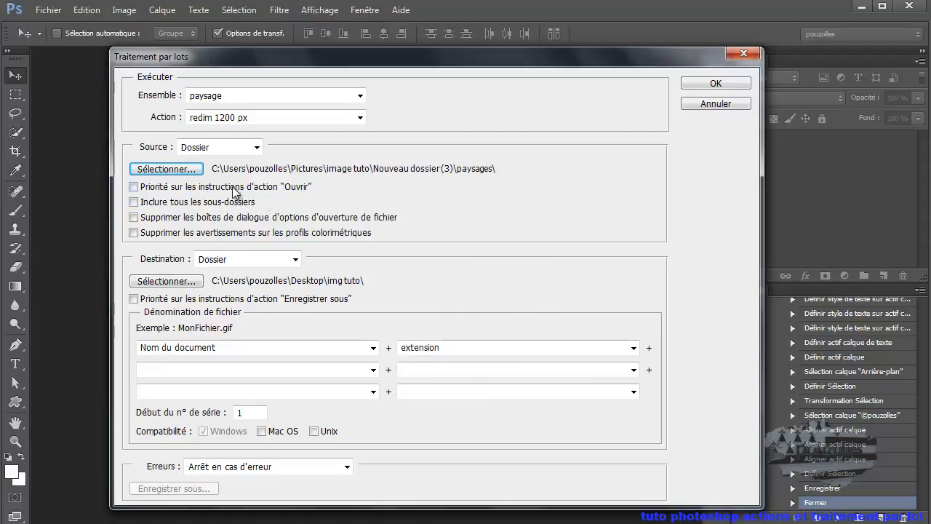
click(134, 202)
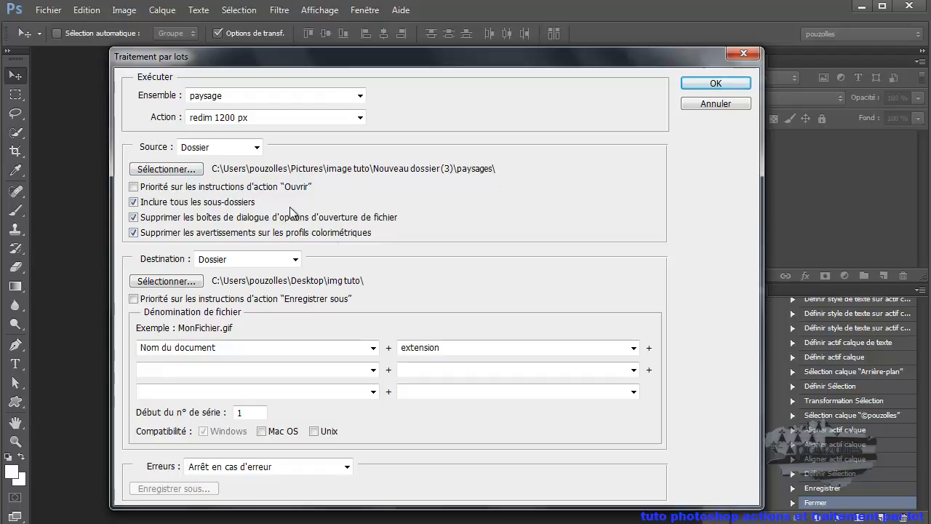
Set the batch destination to Dossier and choose the "img tuto" folder on the desktop
click(296, 260)
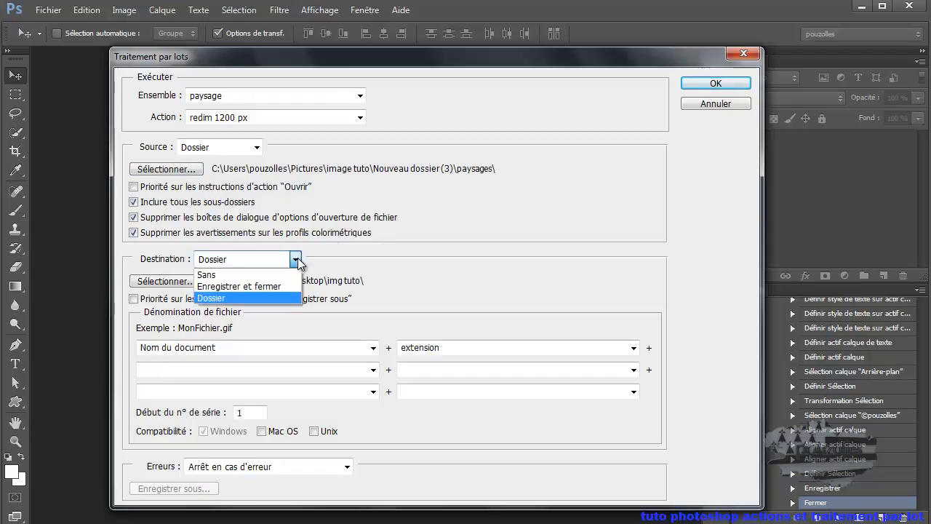
click(297, 270)
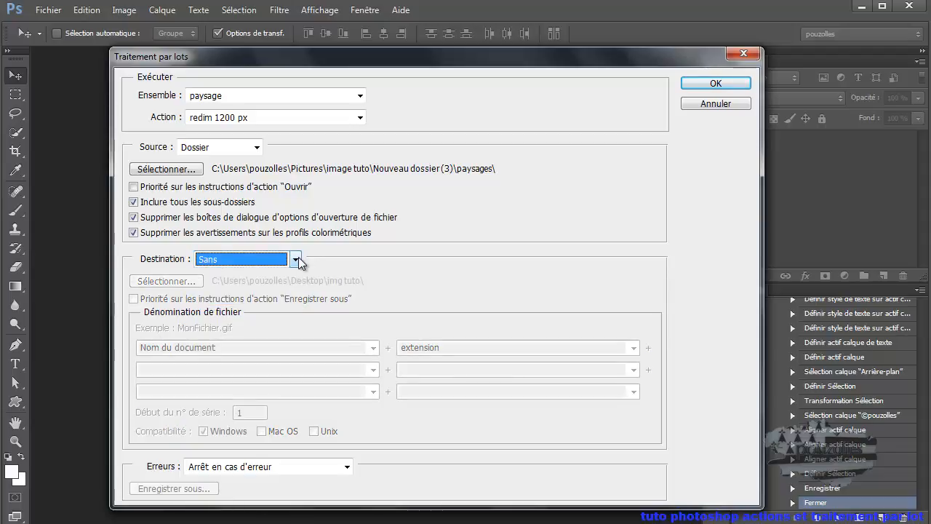
click(296, 261)
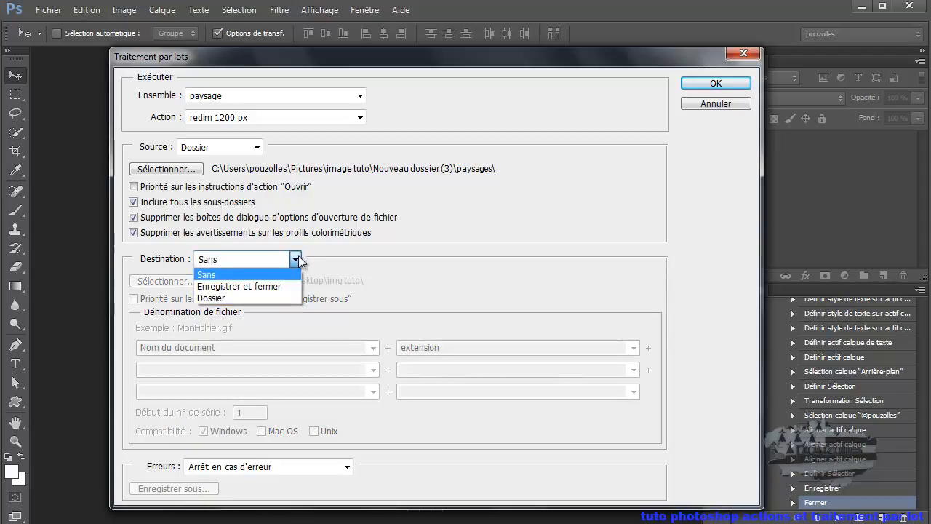
click(273, 294)
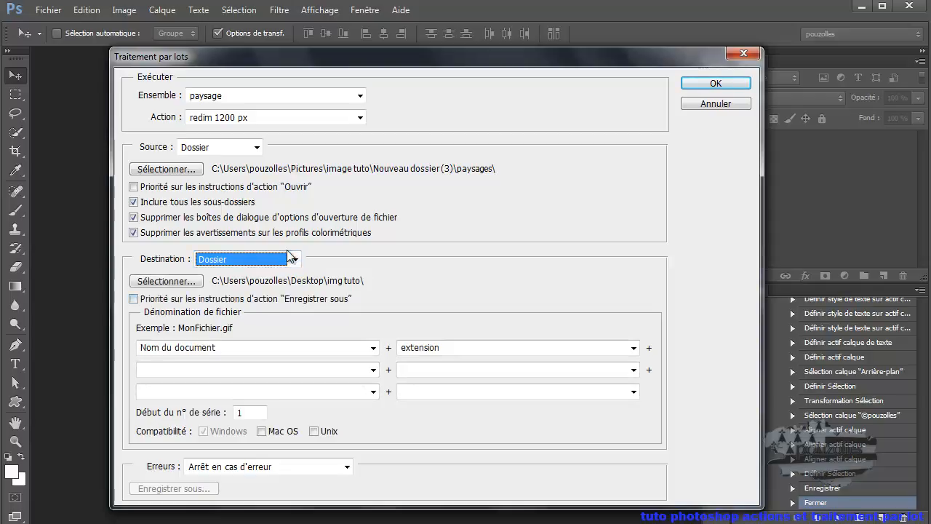
click(175, 282)
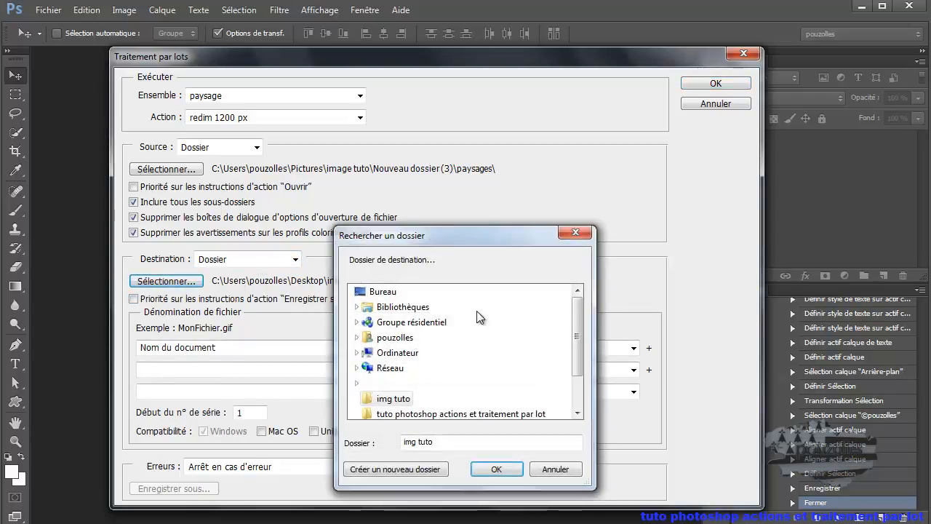
drag(580, 342, 579, 349)
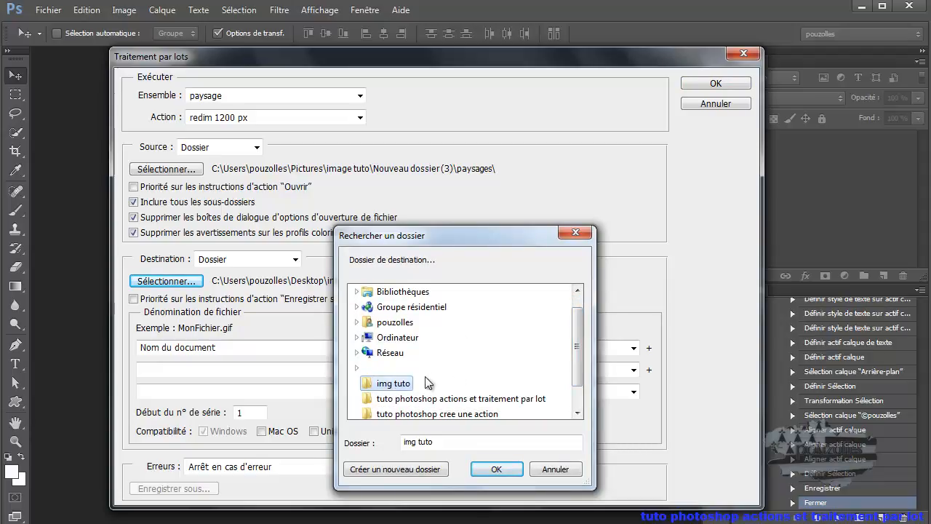
click(496, 472)
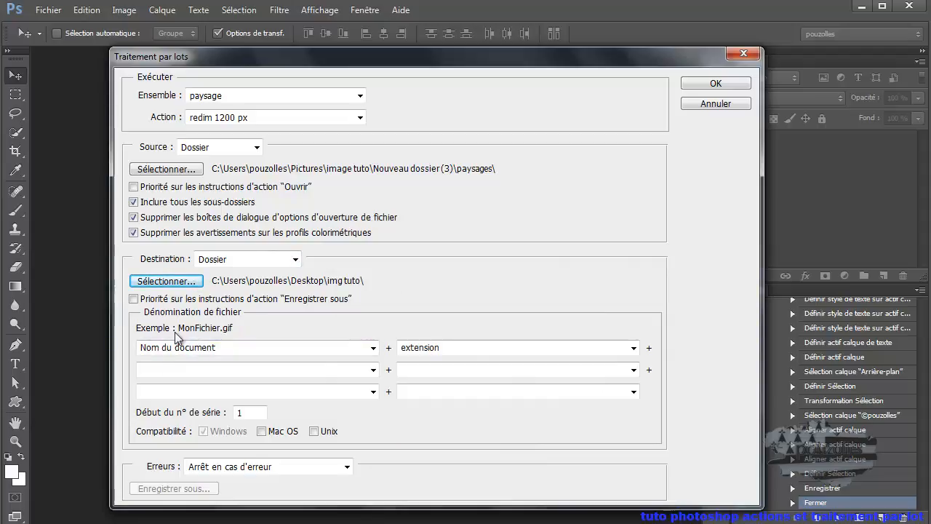
Keep the output file naming as "Nom du document" plus "extension" and run the batch
click(373, 348)
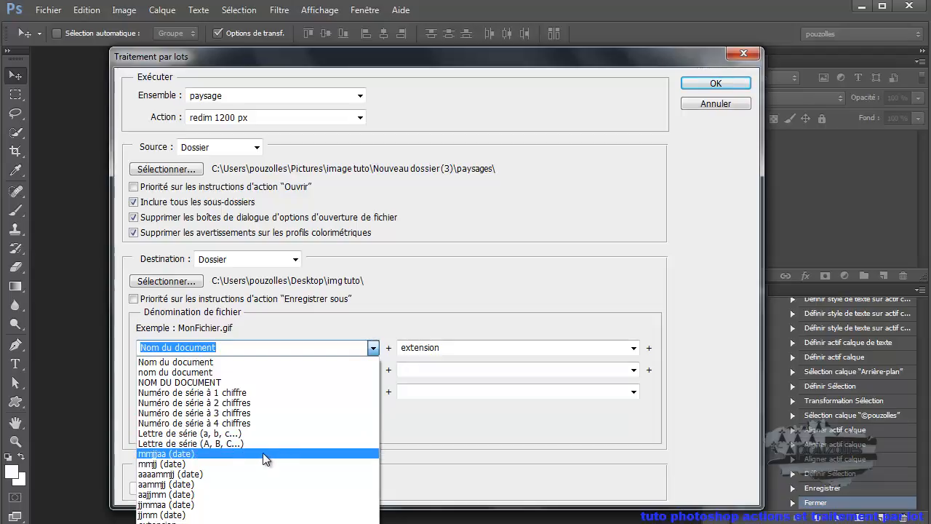
click(372, 350)
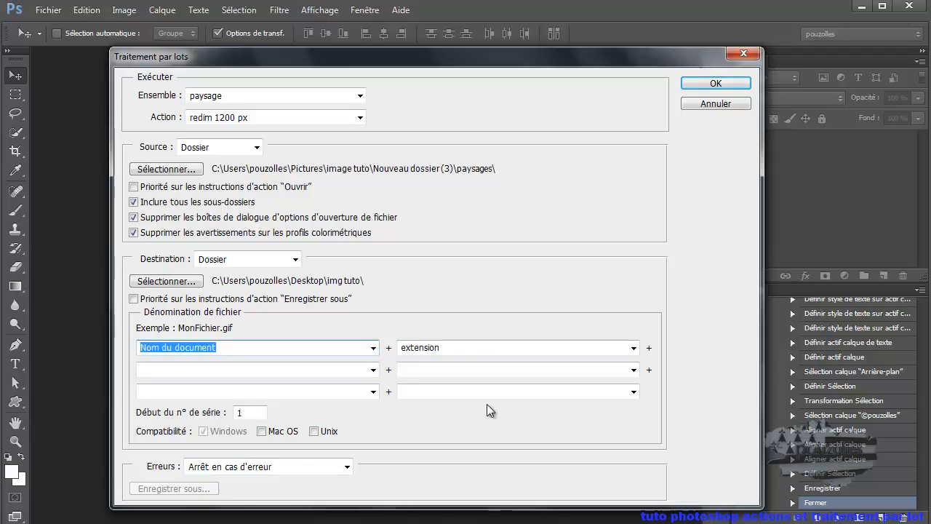
click(716, 84)
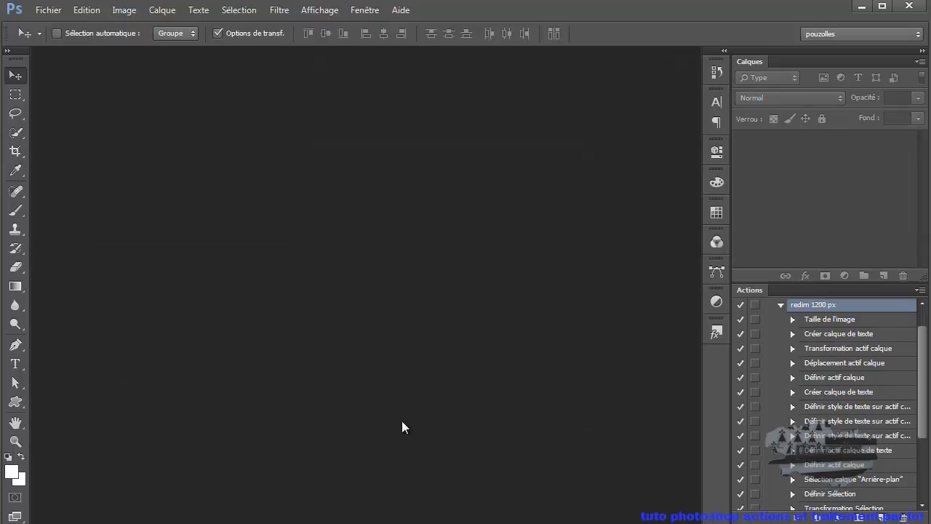
Open the "img tuto" folder, look through the batch-exported images for their watermarks, and close the viewer
drag(749, 523, 658, 115)
drag(626, 88, 625, 80)
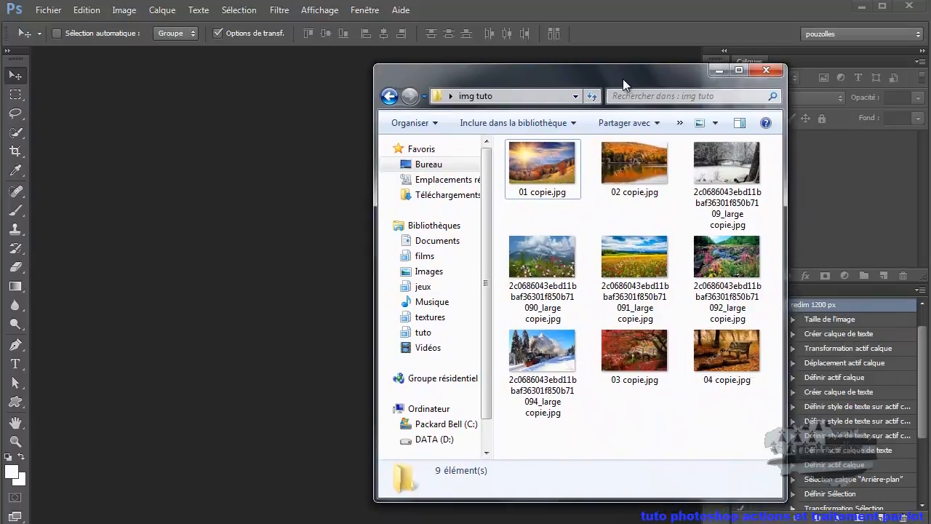
double_click(540, 161)
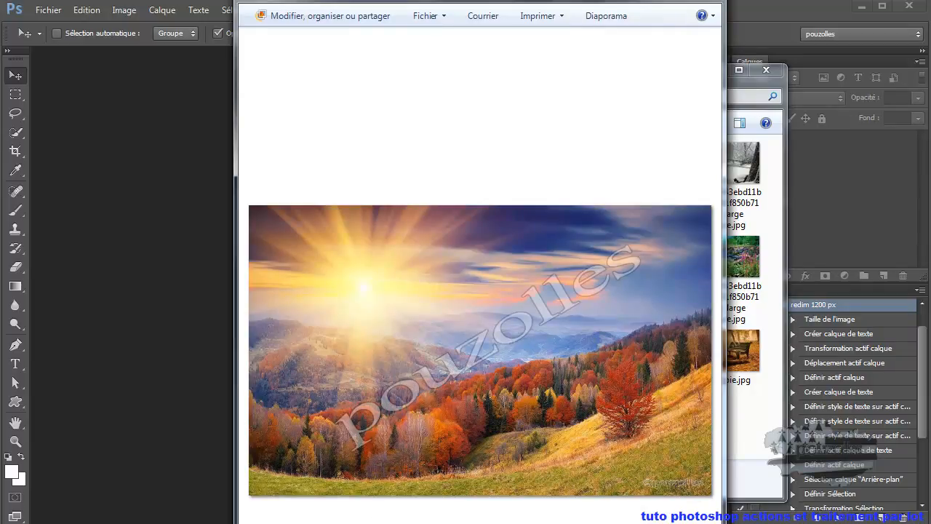
key(Right)
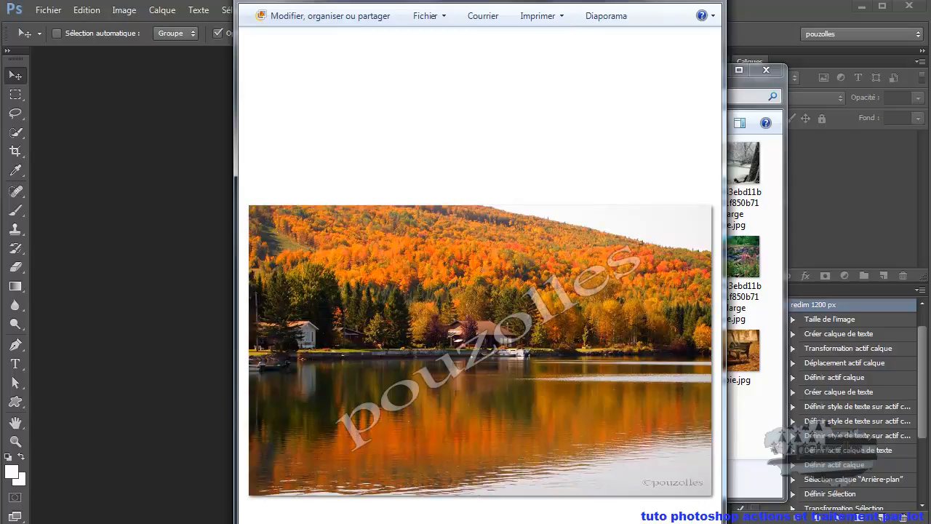
key(Right)
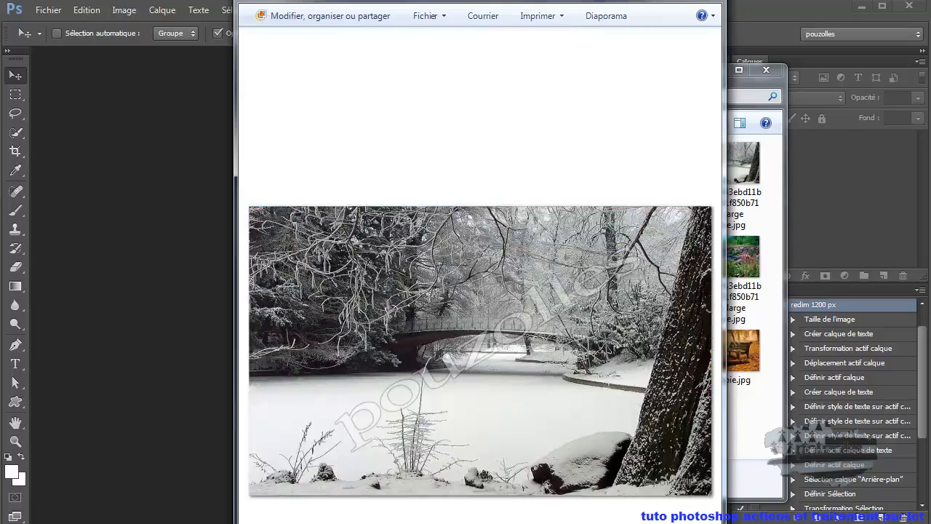
key(Right)
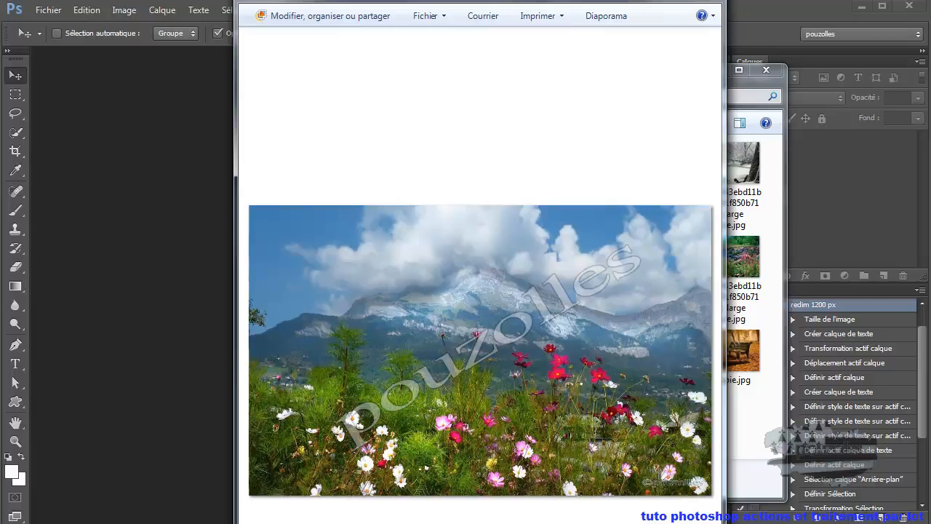
key(Right)
key(Right)
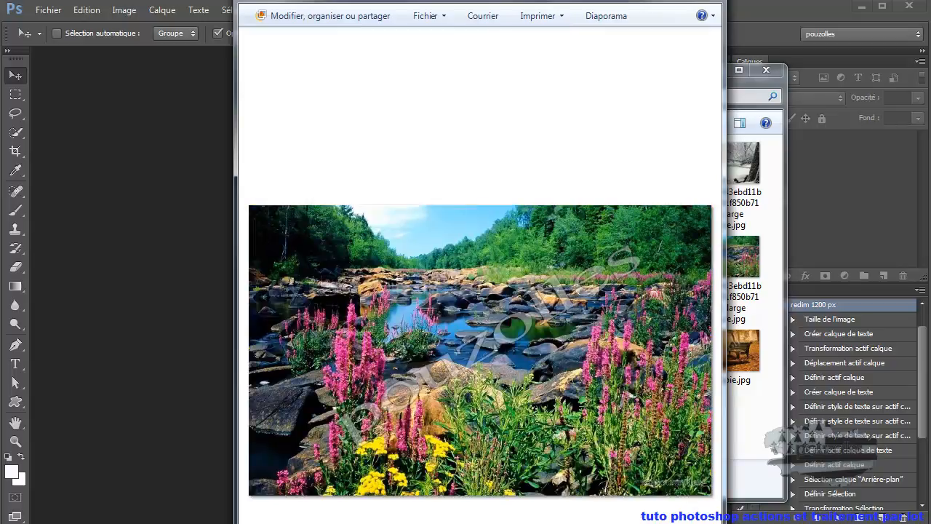
key(Right)
key(Right)
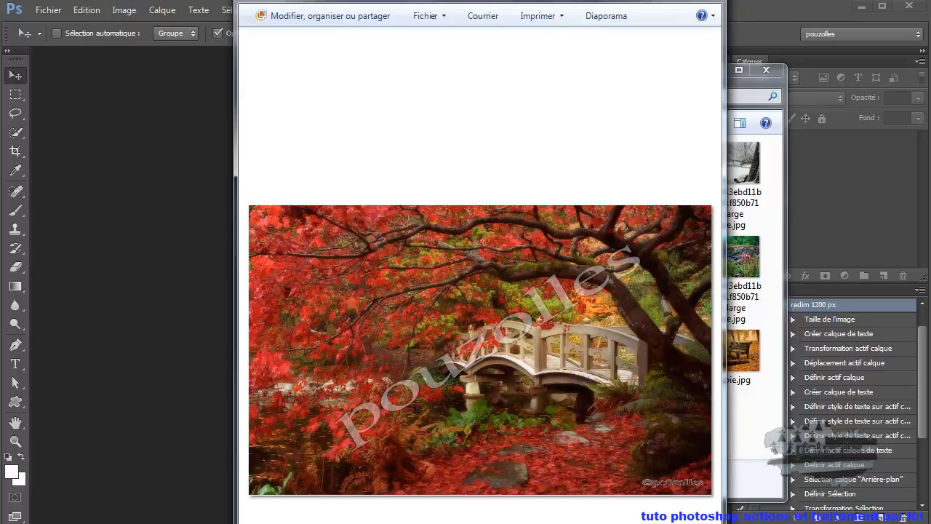
key(Right)
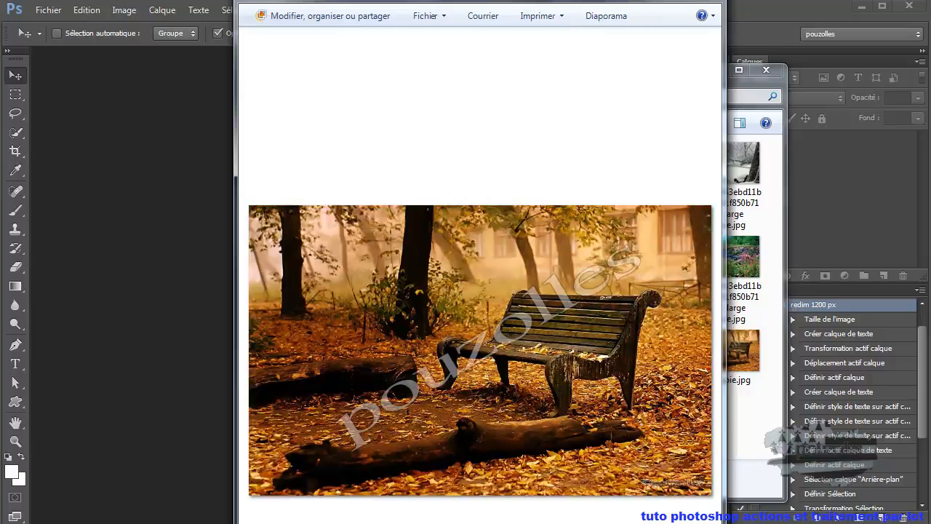
key(Right)
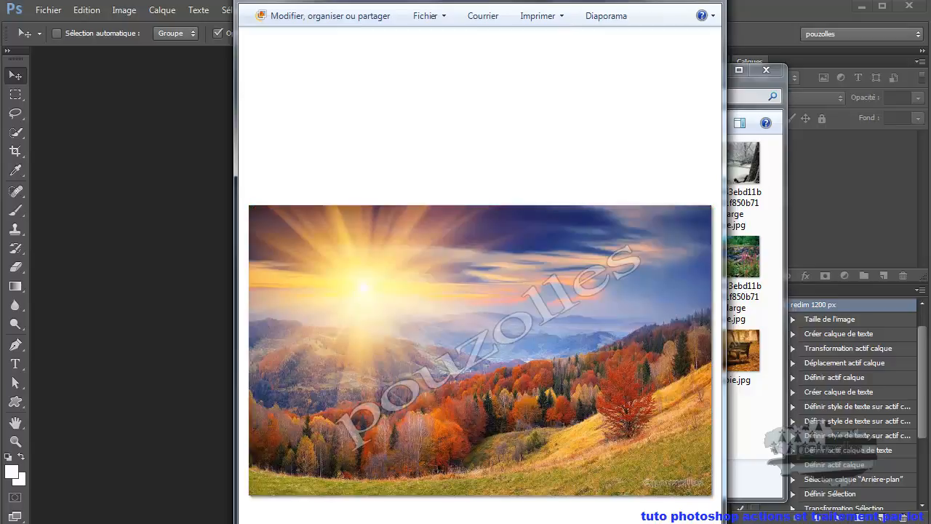
key(Right)
key(Right)
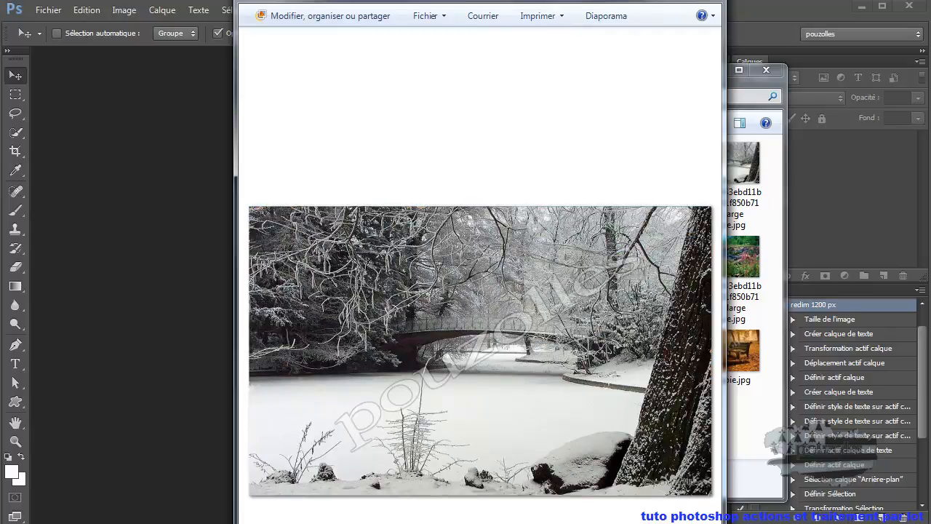
key(Right)
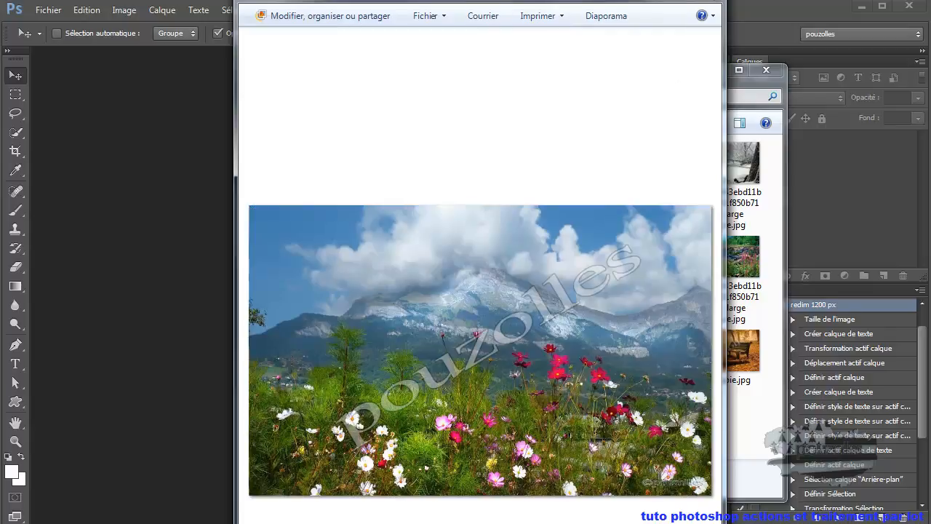
click(707, 9)
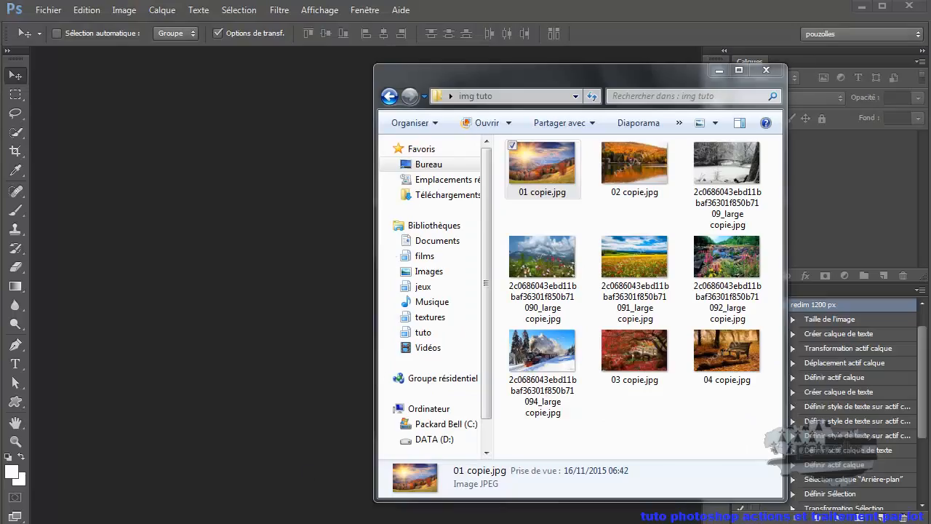
Open the source "automne" folder to compare with the exports and view "01 copie.jpg" from "img tuto"
drag(171, 518, 190, 190)
double_click(251, 348)
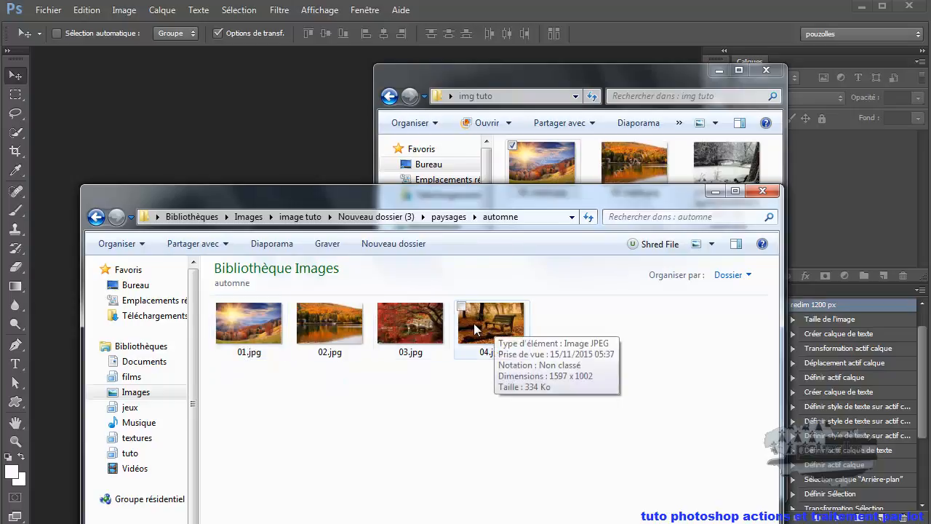
double_click(537, 167)
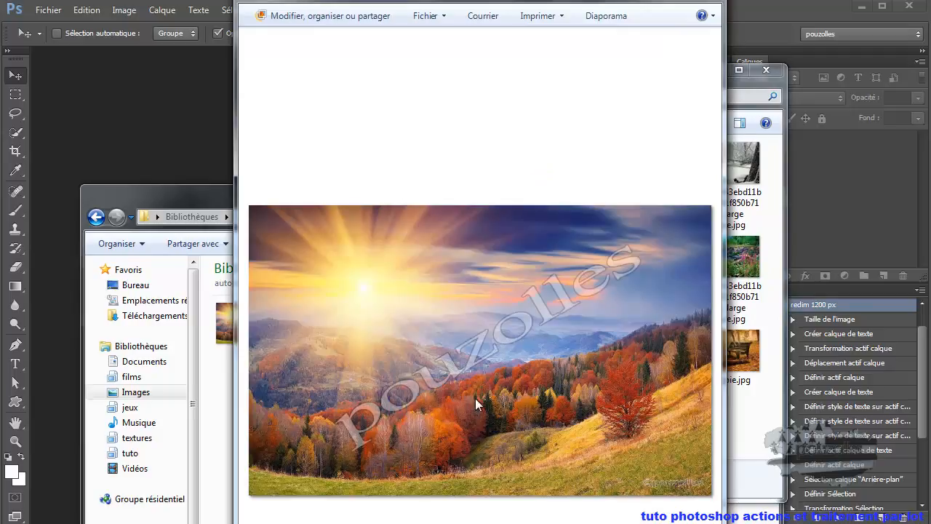
Close the exported image's viewer, view the original "01.jpg" from "automne" for comparison, and close it
click(704, 2)
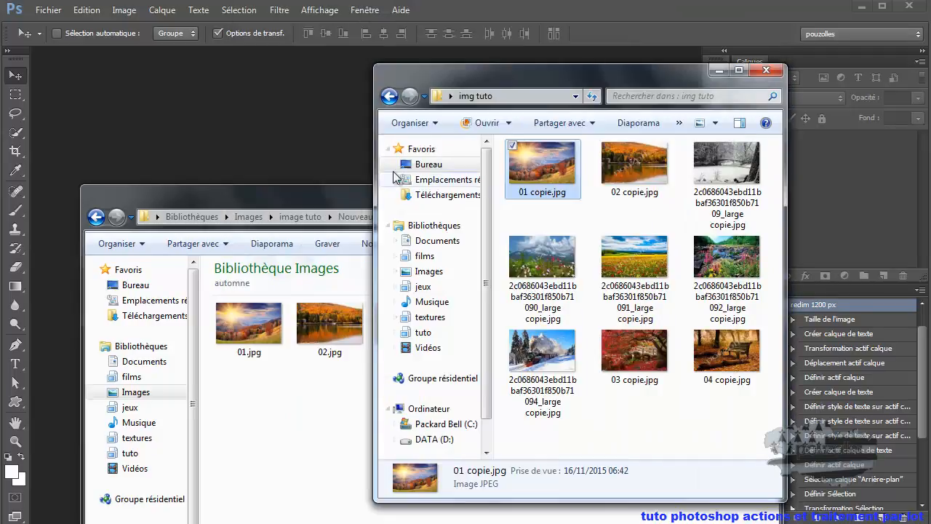
click(251, 326)
double_click(251, 328)
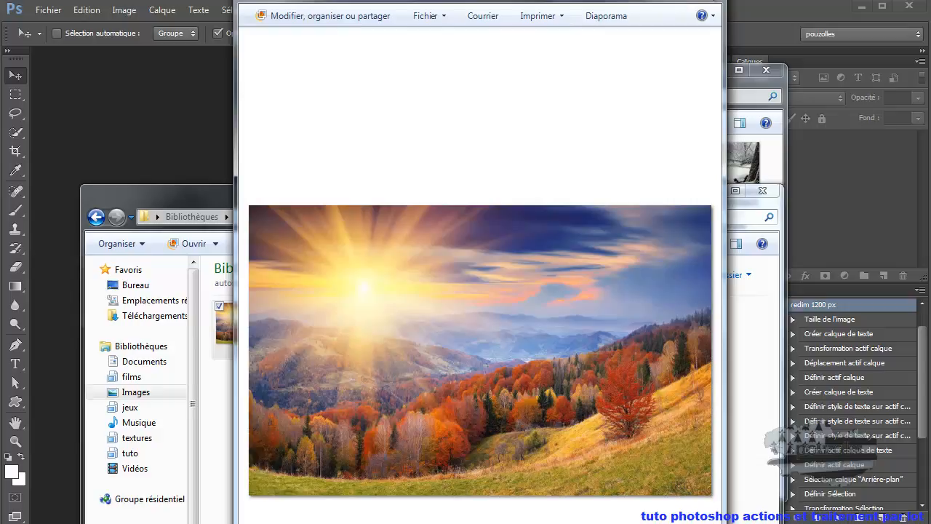
click(704, 3)
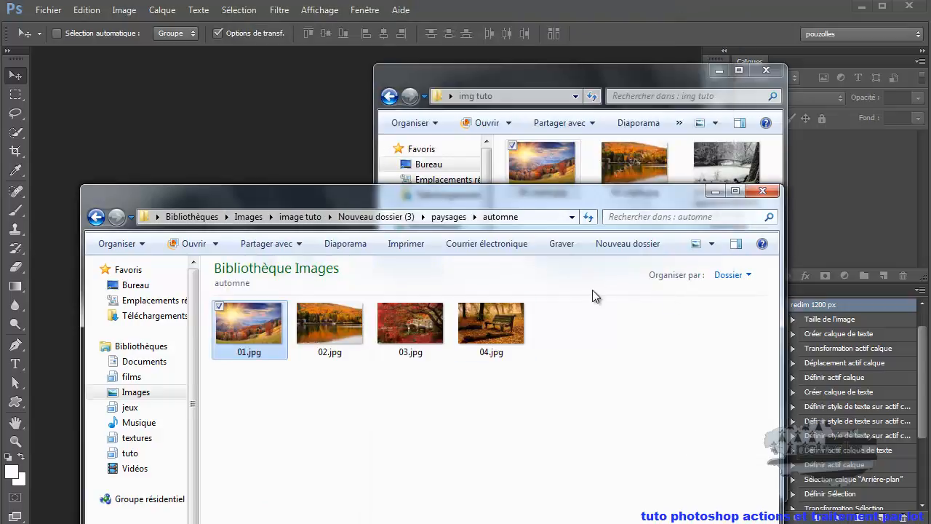
Go back to the "paysages" folder in the source window and move that window out of the way
drag(644, 196, 437, 523)
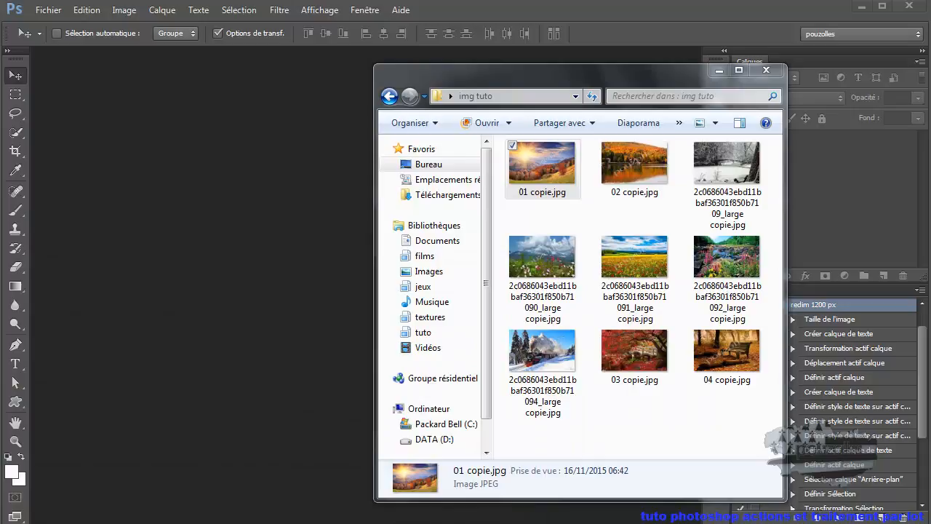
drag(437, 523, 362, 233)
click(400, 219)
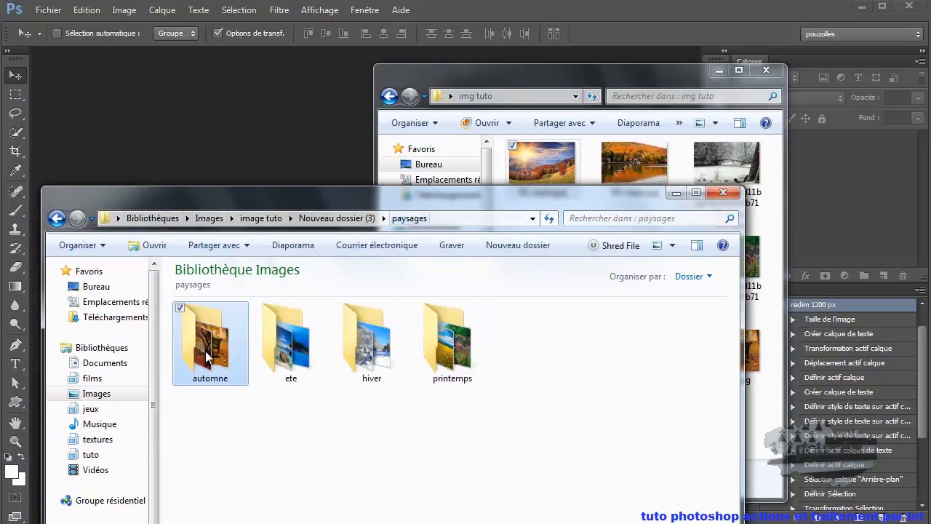
drag(327, 195, 327, 523)
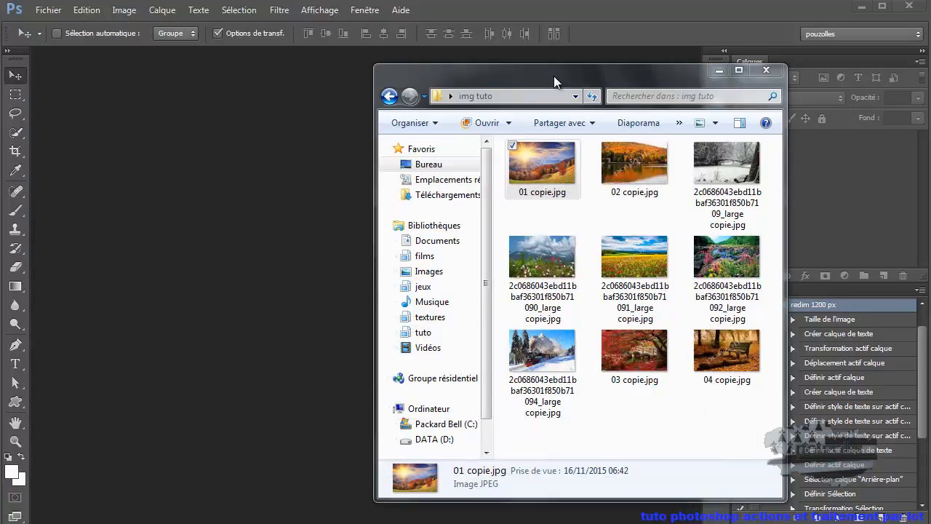
Delete all the exported images from the "img tuto" folder and move its window out of the way
click(539, 166)
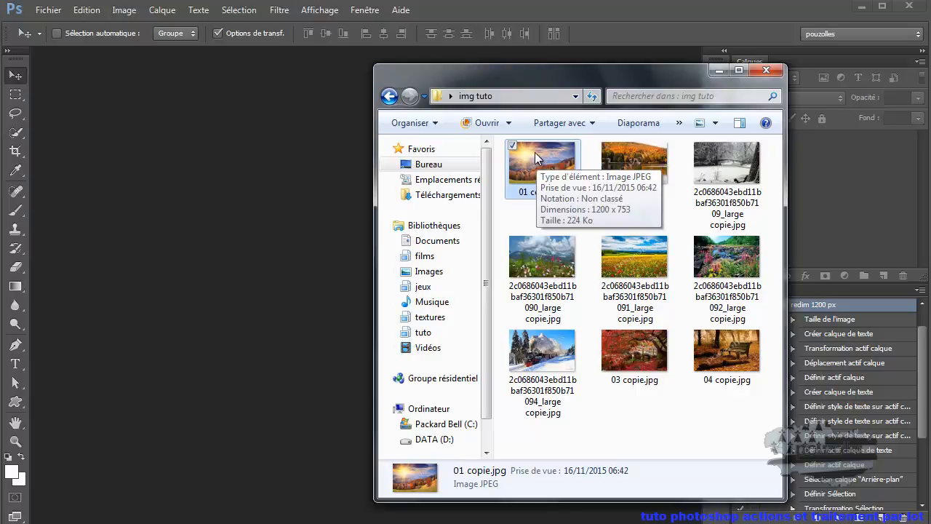
shift+click(733, 360)
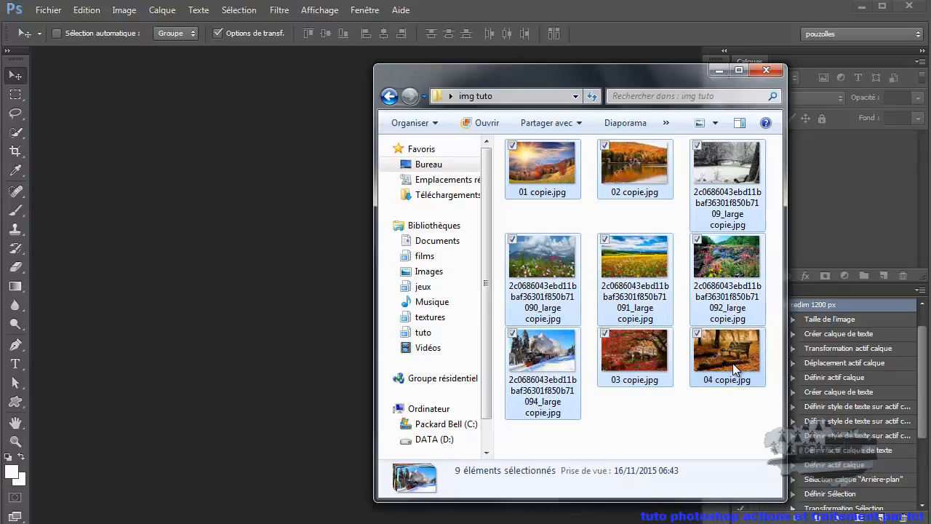
key(Delete)
key(Return)
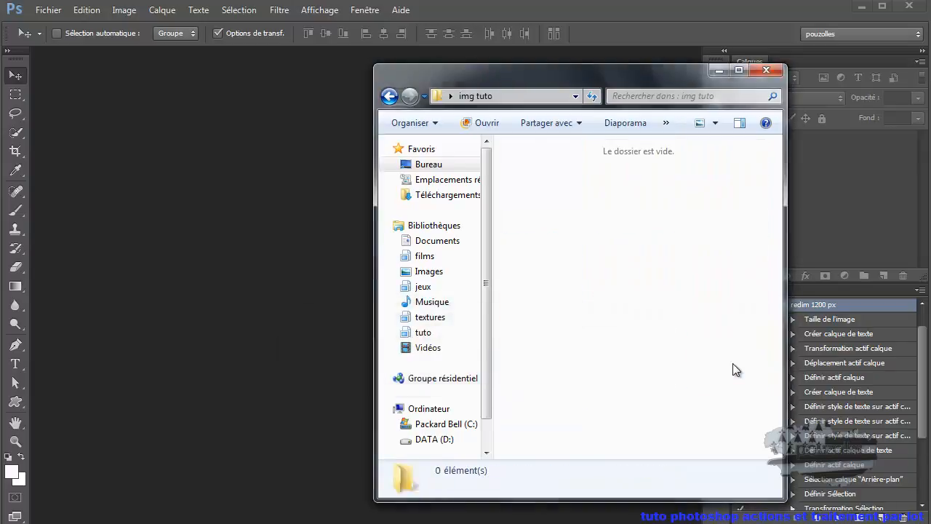
drag(632, 72, 814, 523)
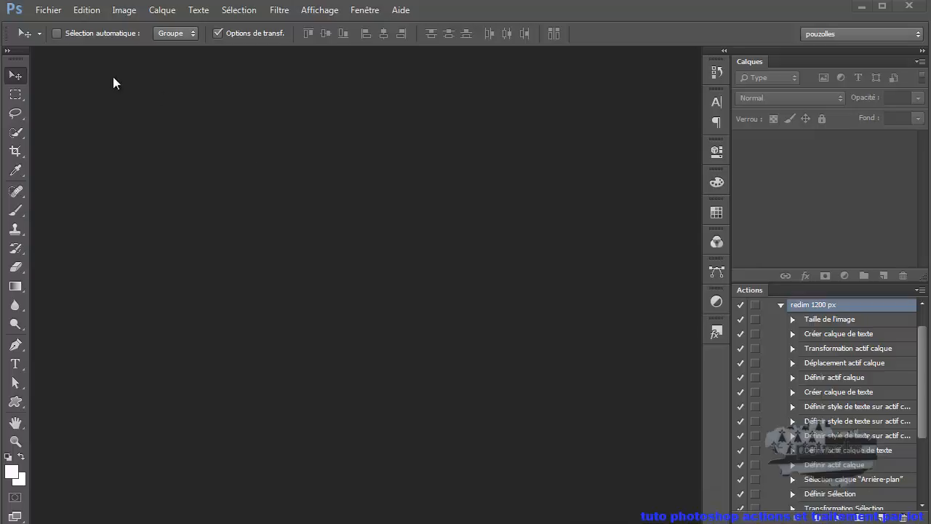
Reopen the batch processing settings and choose the "automne" subfolder of "paysages" as the source folder
click(46, 13)
mouse_move(52, 301)
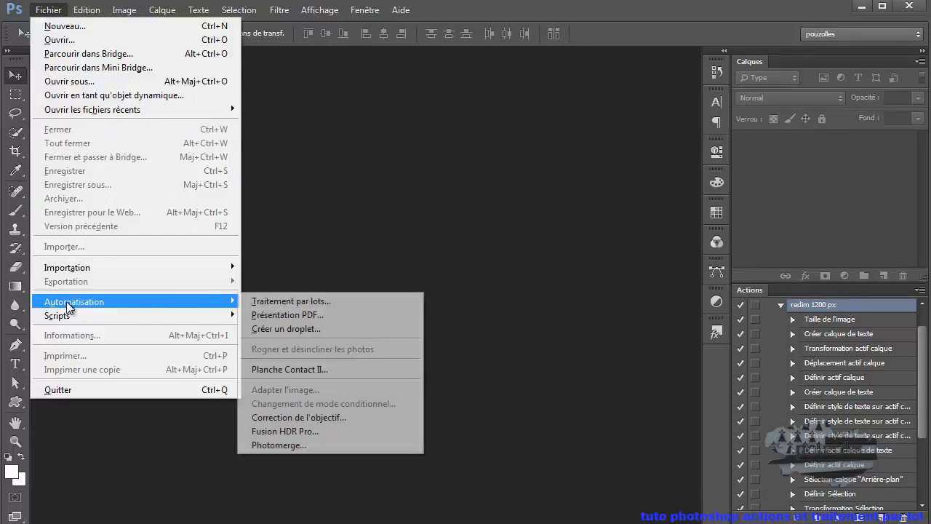
click(309, 300)
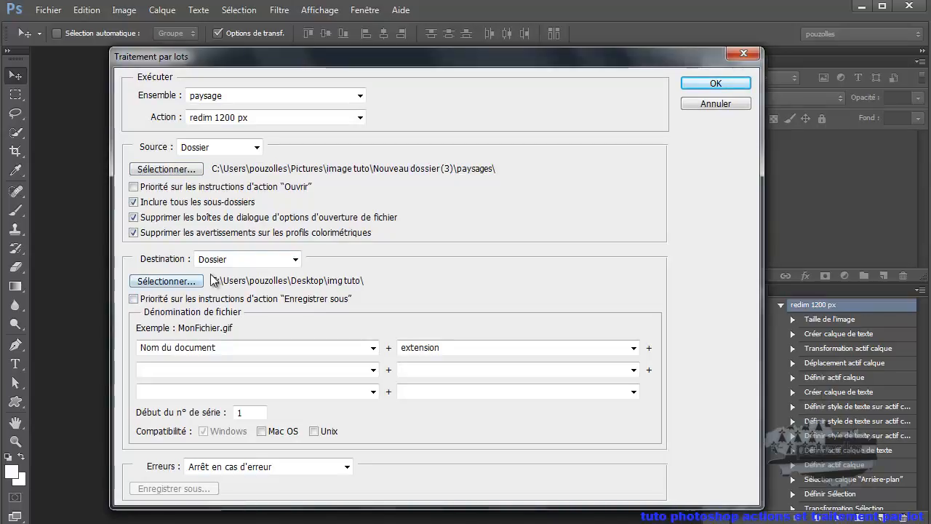
click(182, 172)
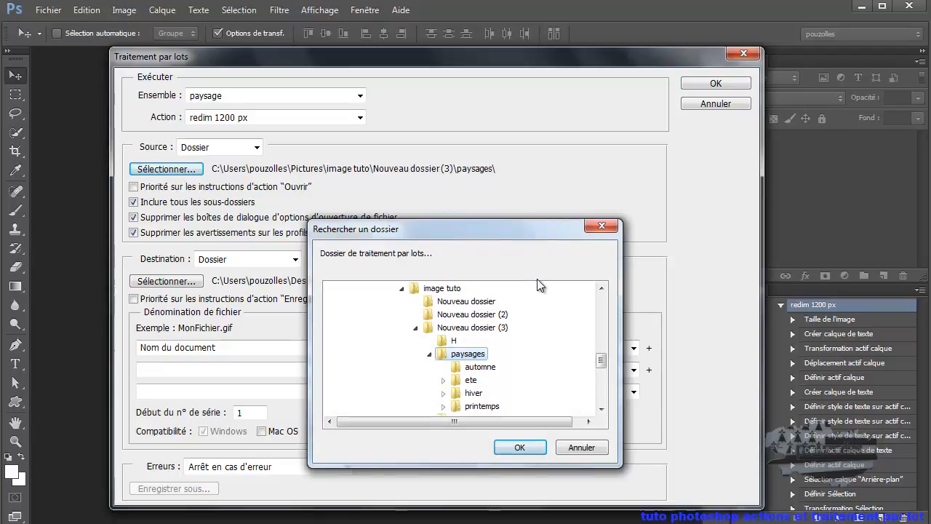
click(483, 370)
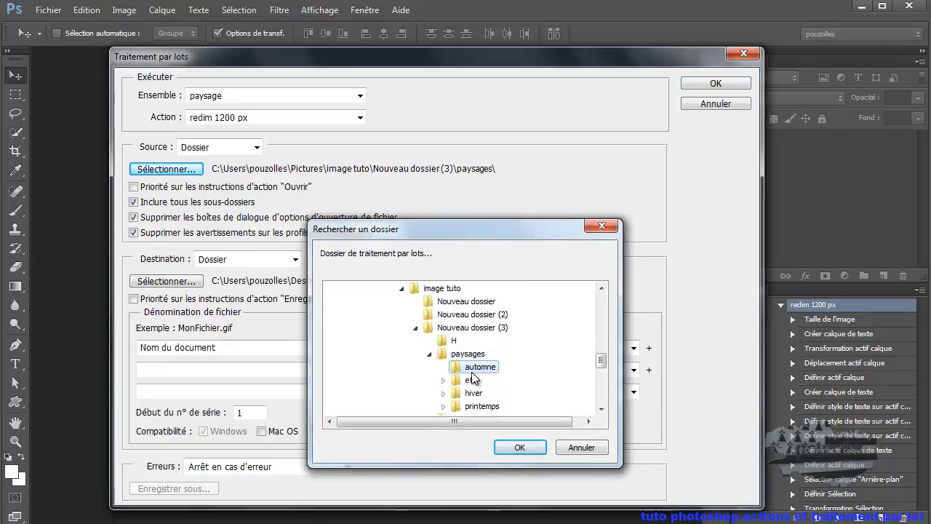
click(518, 448)
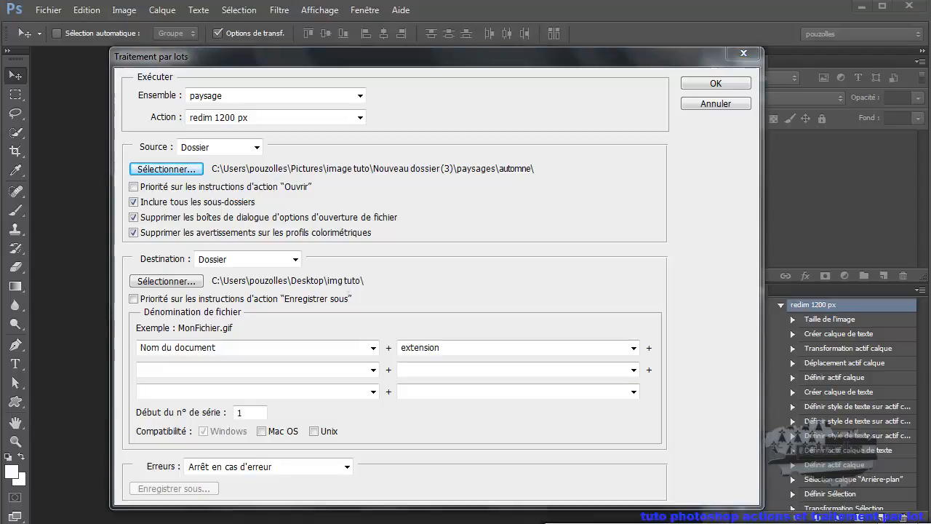
Bring back the "img tuto" window, widen it and create a new folder inside it
drag(670, 318, 648, 261)
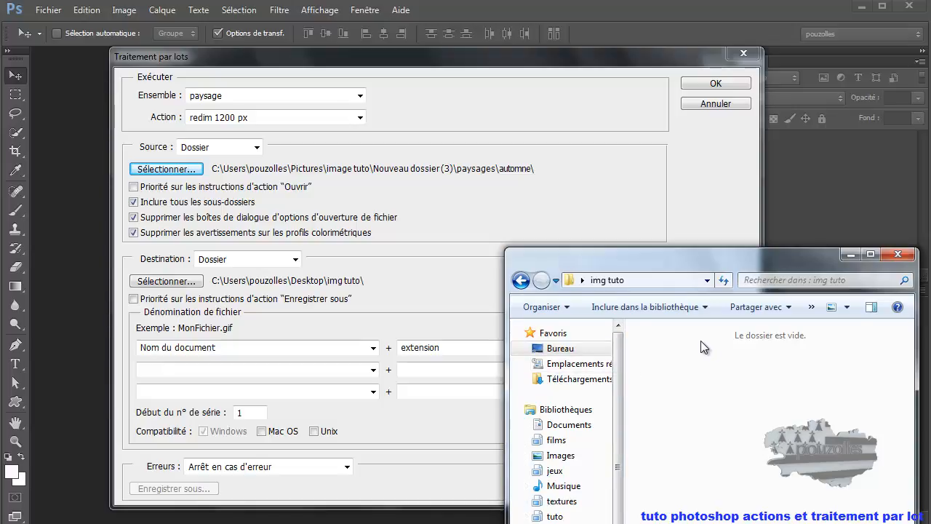
drag(737, 258, 636, 142)
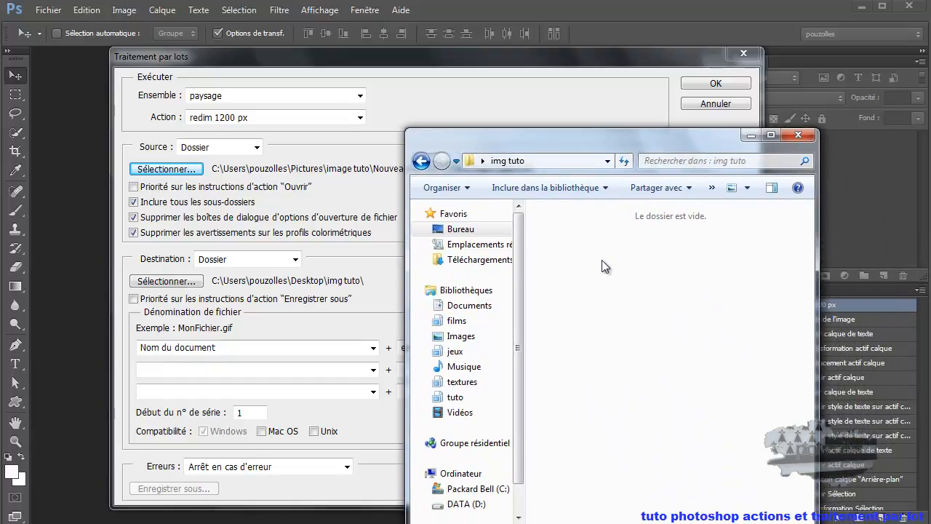
click(689, 188)
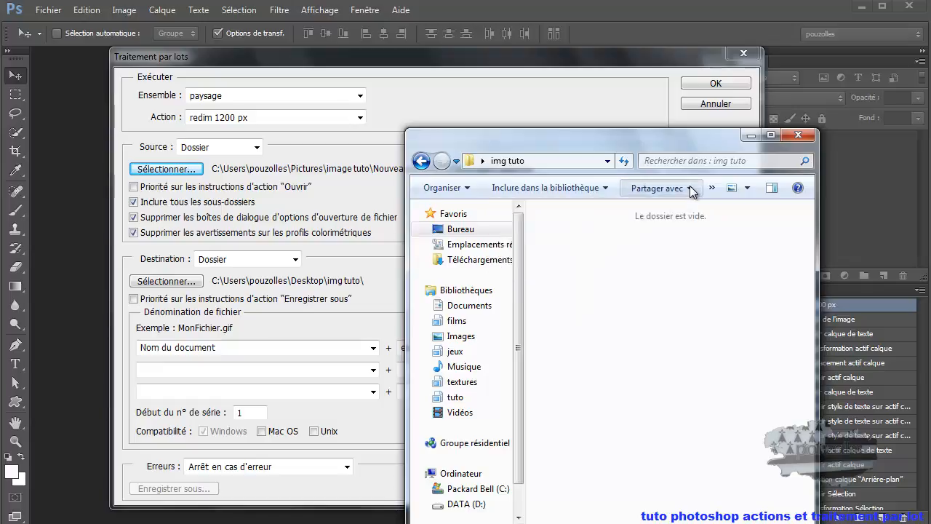
click(725, 327)
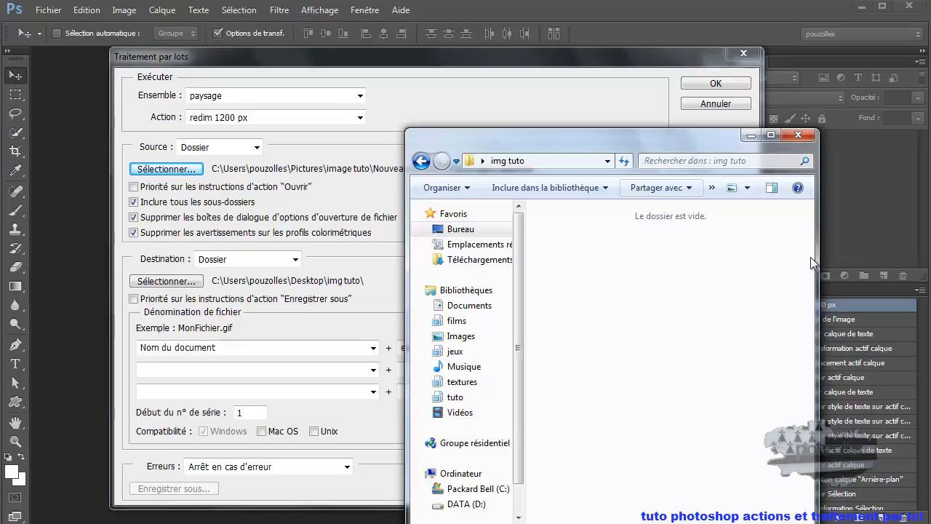
drag(817, 263, 905, 267)
right_click(637, 270)
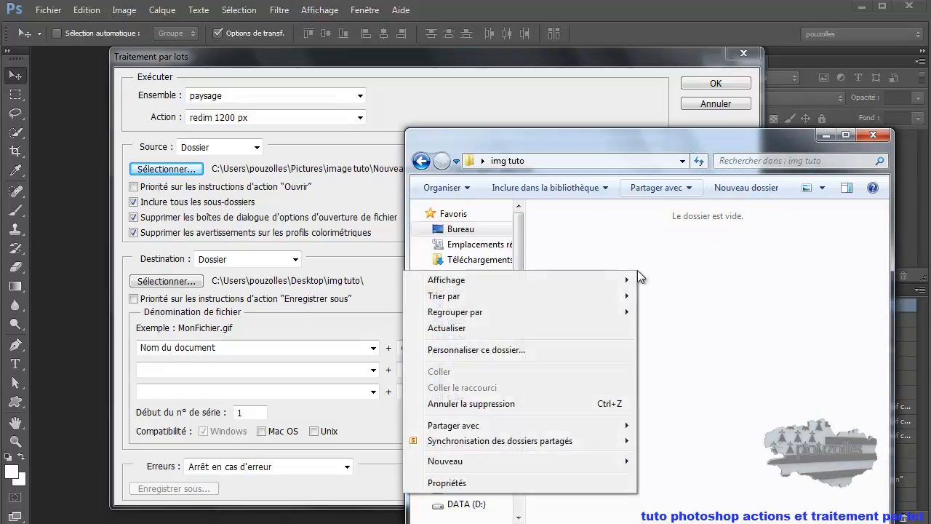
mouse_move(549, 460)
click(350, 461)
drag(593, 148, 591, 213)
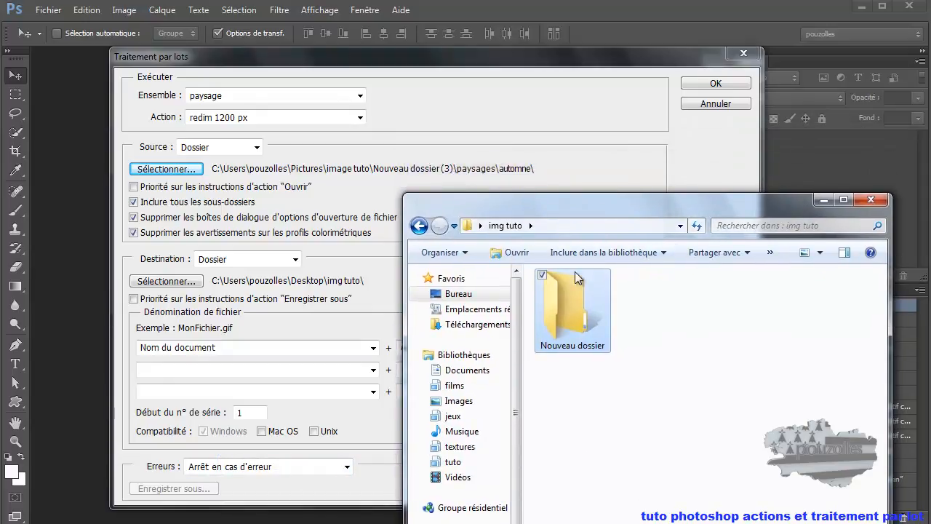
Rename the new folder in "img tuto" as "autonne" and move the window out of the way
double_click(573, 349)
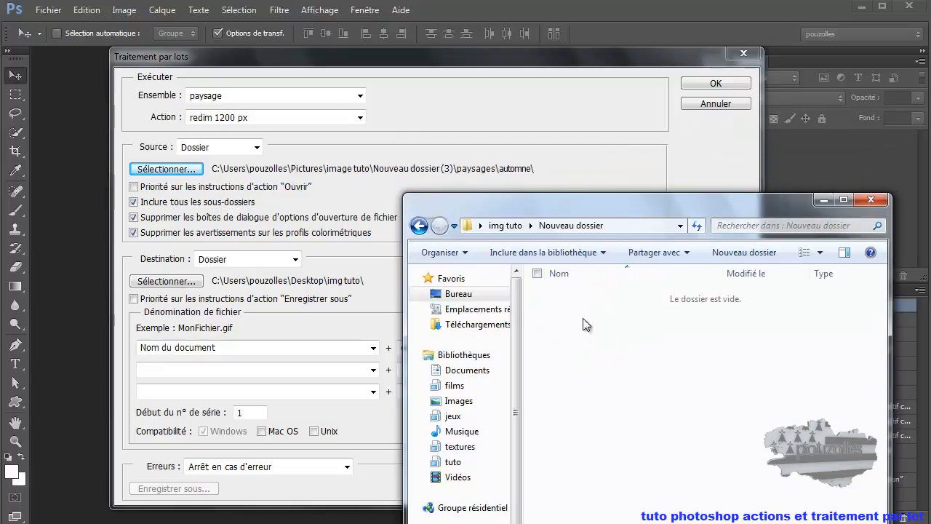
click(419, 226)
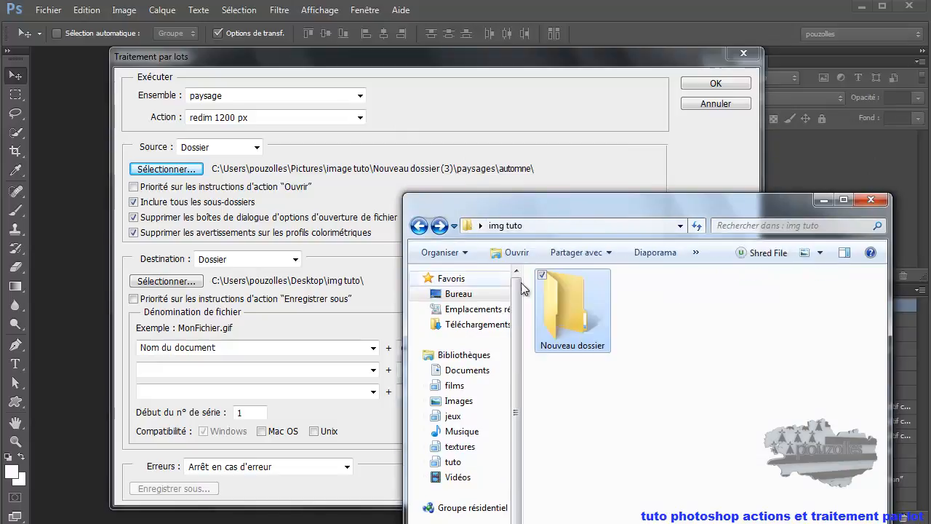
click(577, 346)
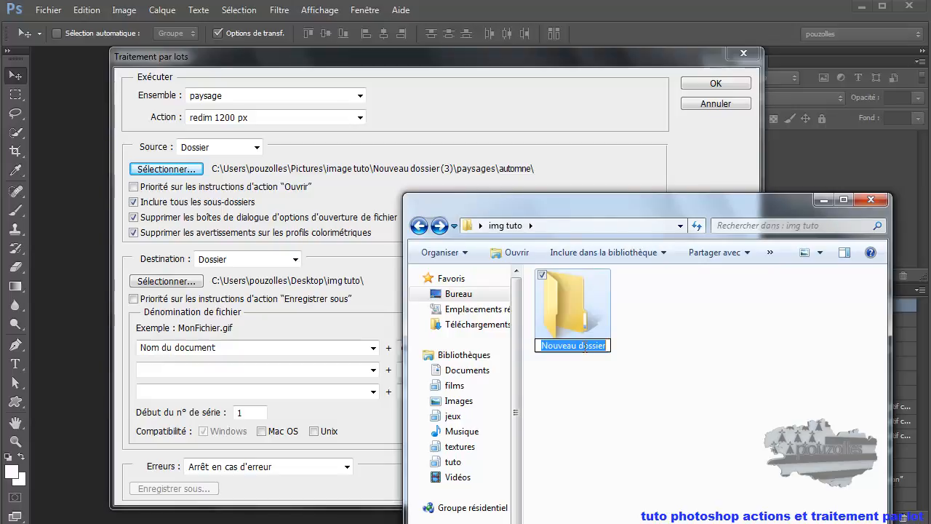
text(automne)
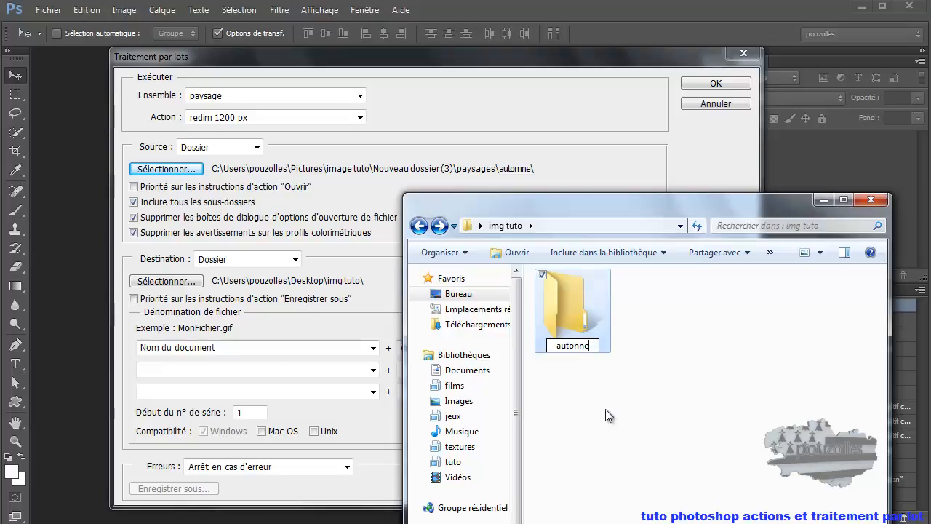
click(617, 433)
drag(709, 212, 760, 523)
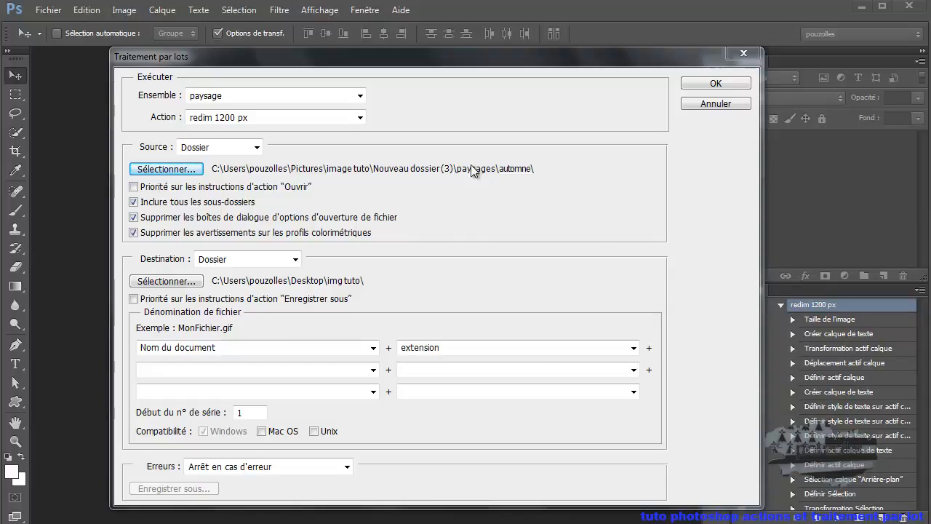
Set the batch destination to the "autonne" folder inside "img tuto" and run the batch
click(175, 284)
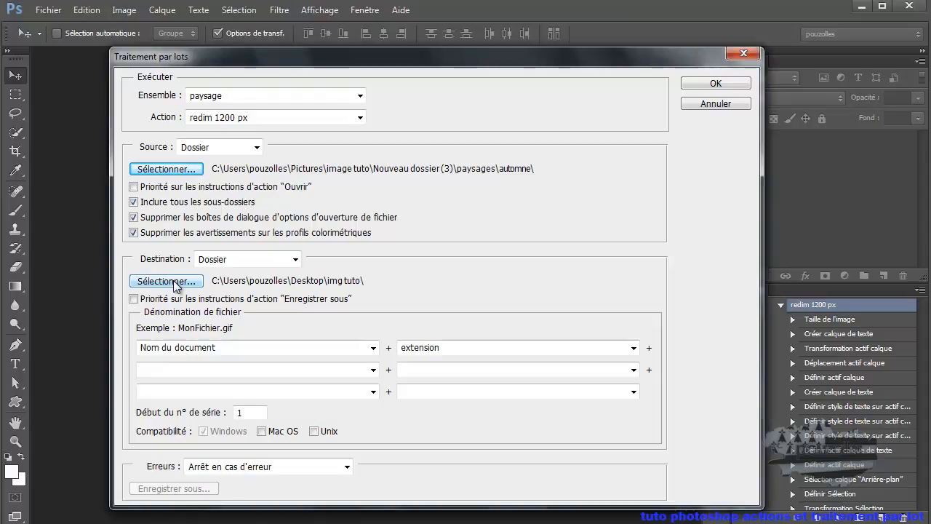
click(176, 284)
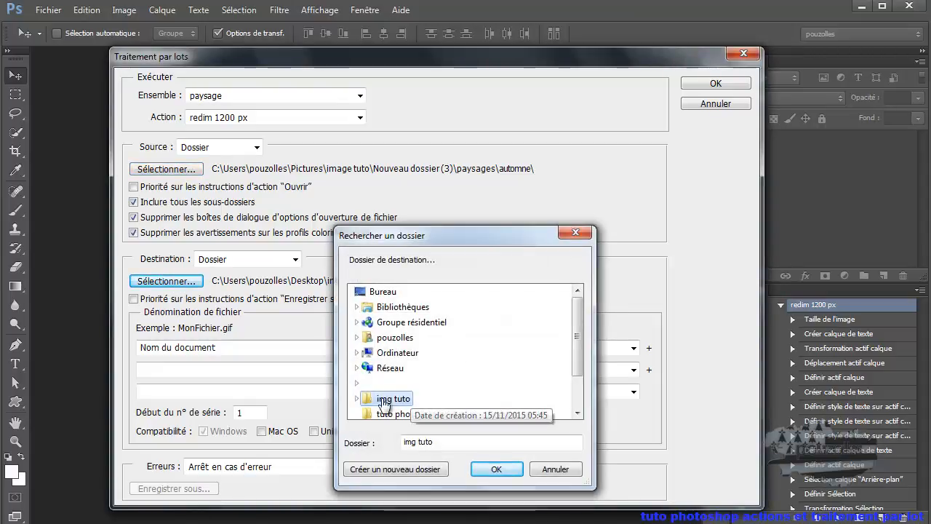
click(357, 398)
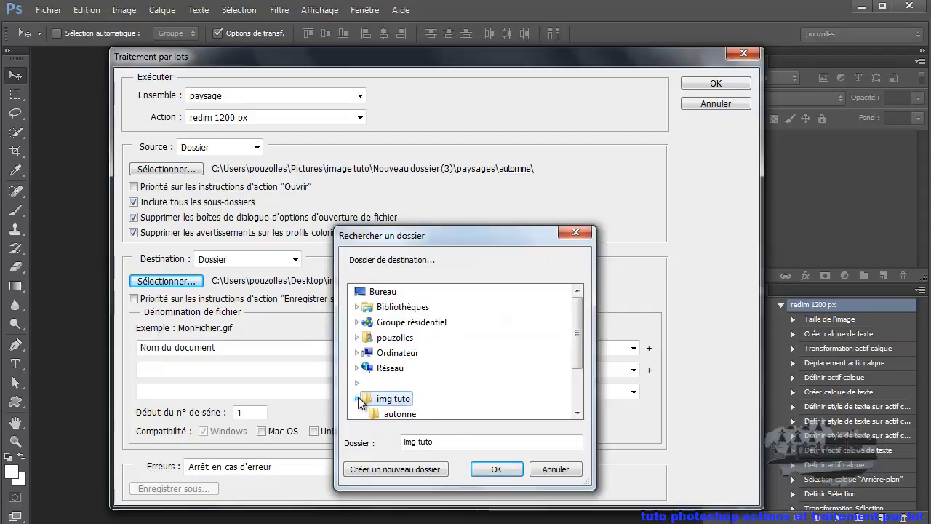
click(400, 415)
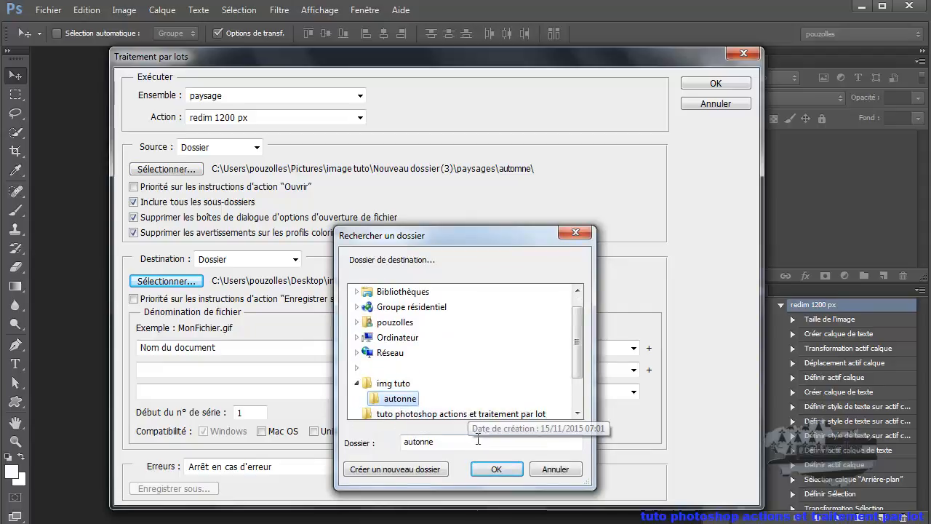
click(496, 470)
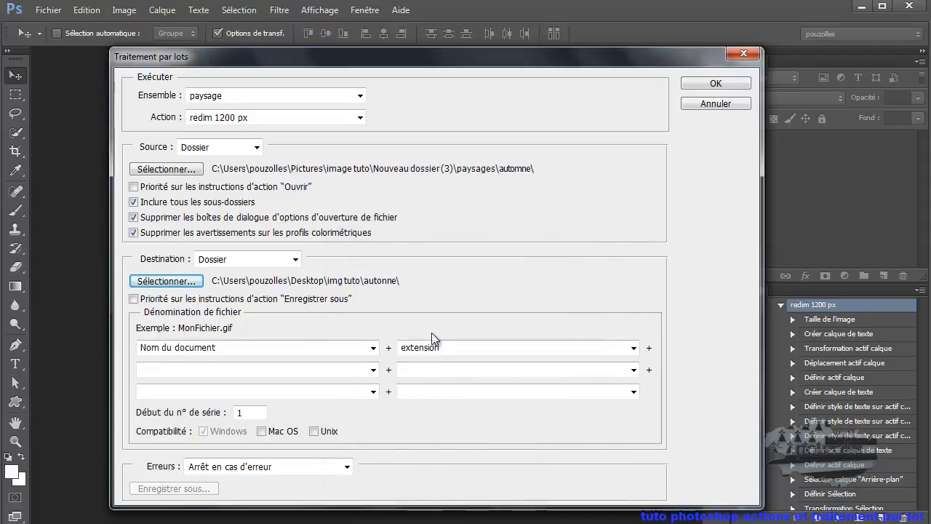
click(714, 84)
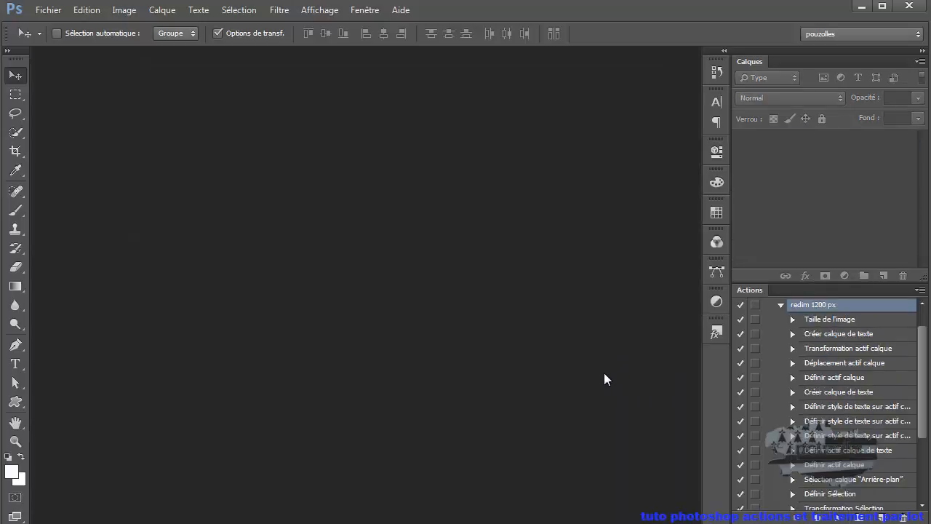
Check where the batch images were saved by looking in "img tuto" and its "autonne" subfolder
drag(699, 523, 570, 188)
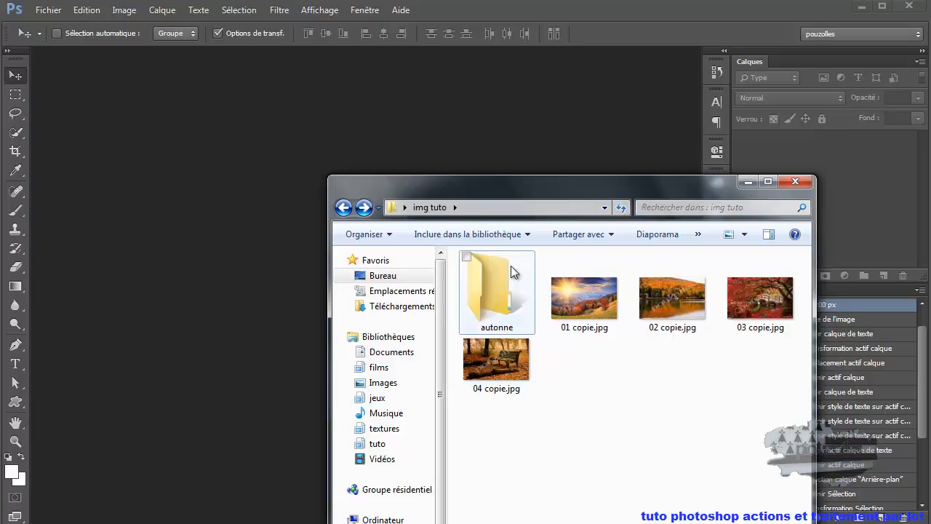
double_click(499, 287)
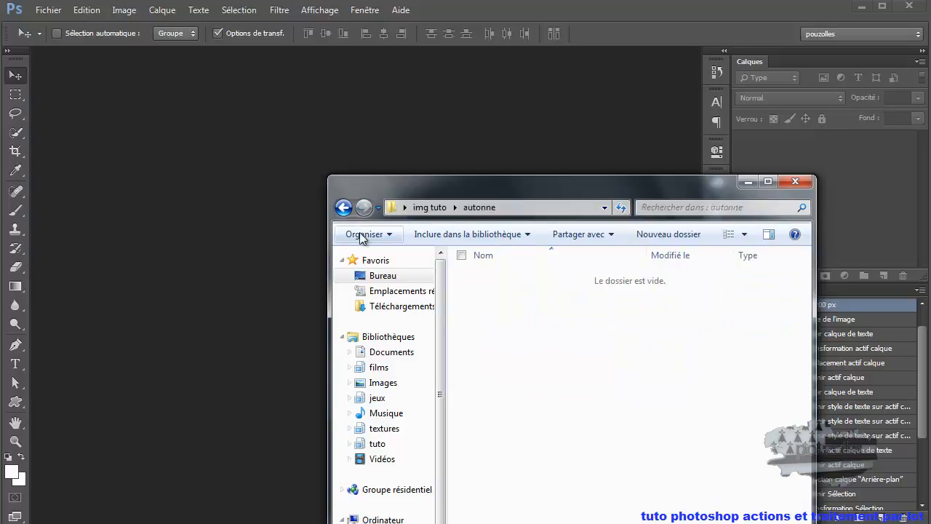
click(343, 207)
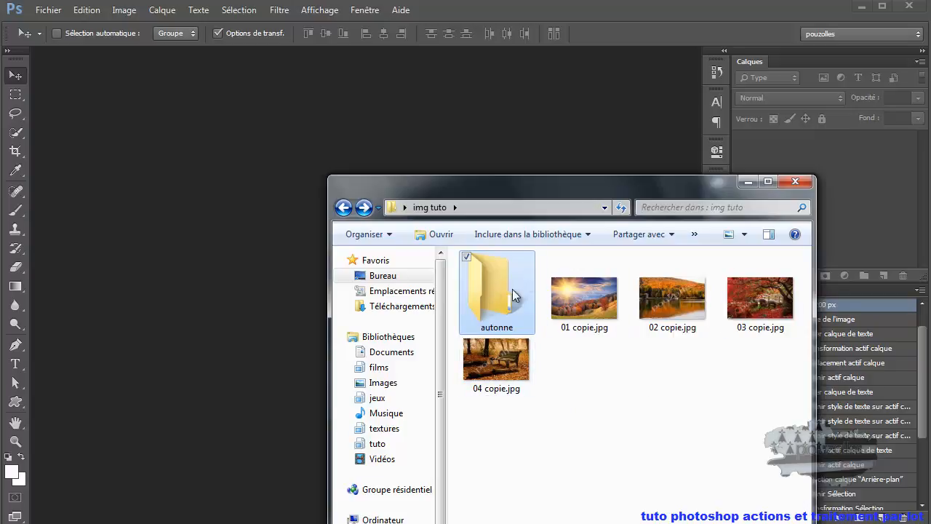
Check the source and destination folders set for batch processing, and leave without running it
click(48, 10)
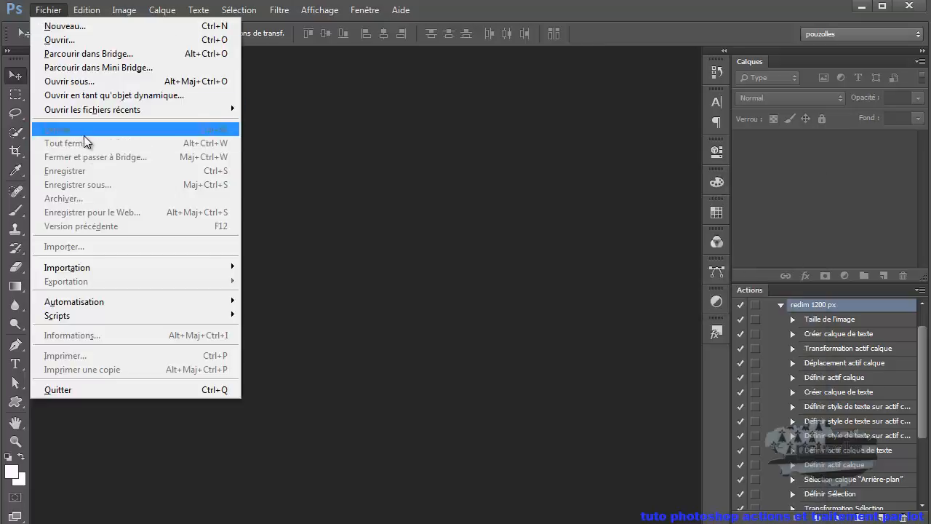
mouse_move(118, 306)
click(282, 301)
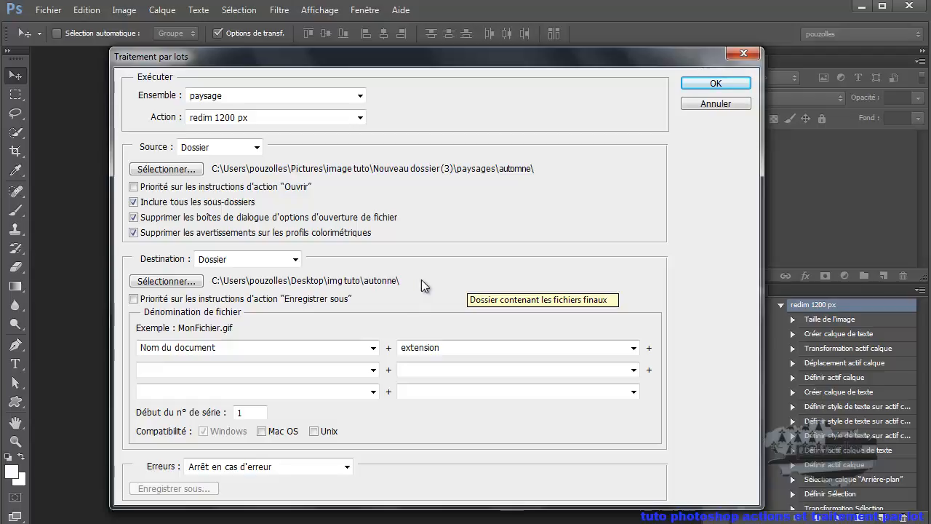
click(714, 104)
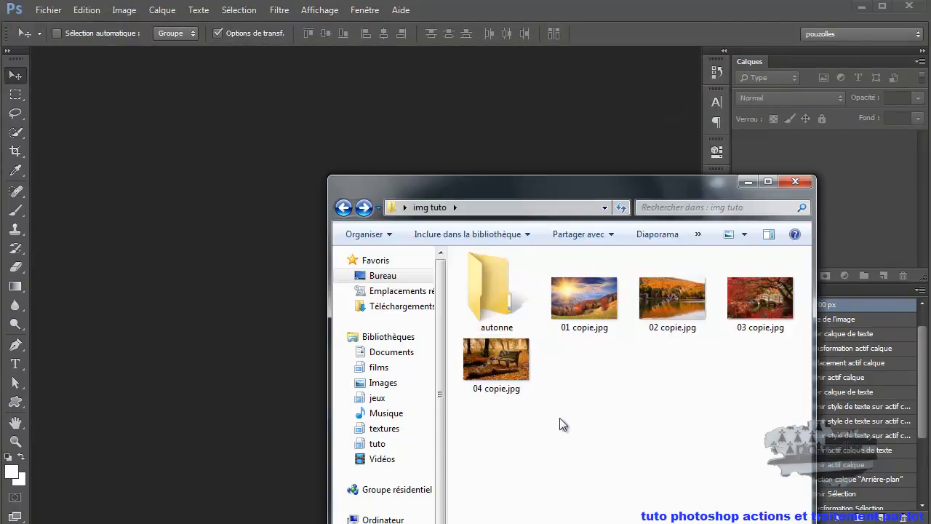
Delete "01 copie.jpg" to "04 copie.jpg" from "img tuto", keeping the "autonne" folder, and minimize the window
drag(495, 433, 553, 251)
key(Delete)
drag(593, 304, 535, 312)
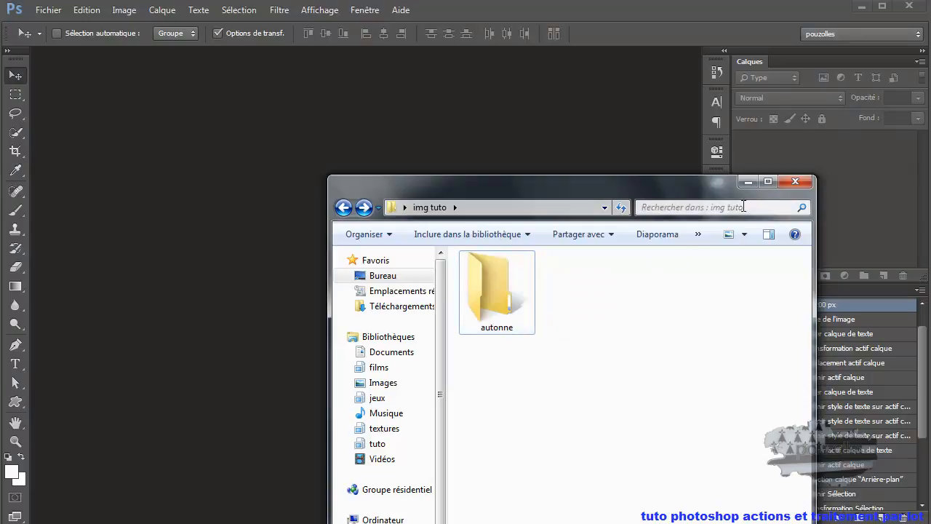
click(747, 182)
Start batch processing with the "redim 1200 px" action and set its source to the "ete" folder inside "paysages"
click(52, 10)
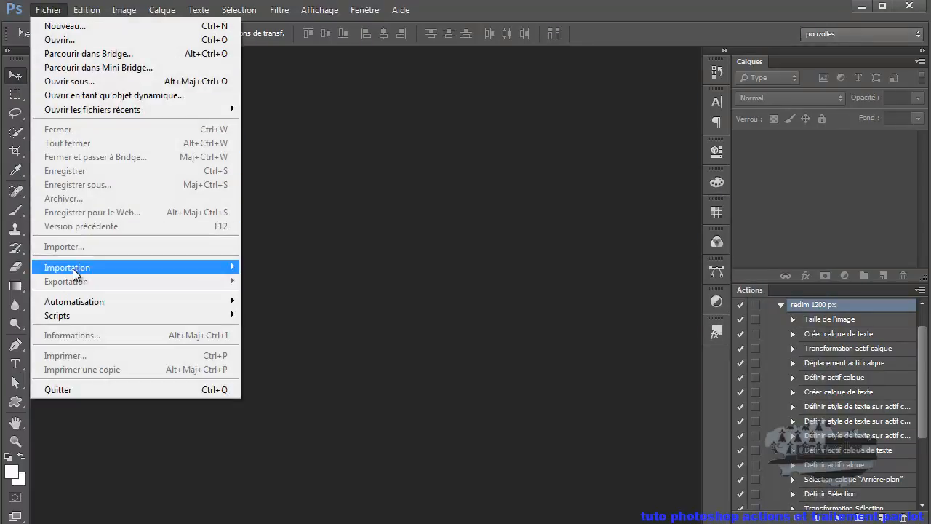
mouse_move(81, 306)
click(270, 302)
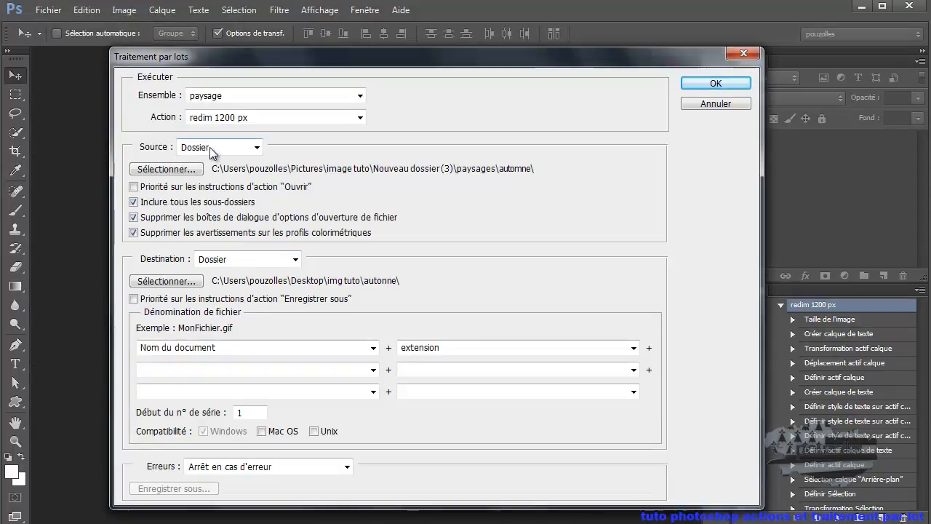
click(185, 170)
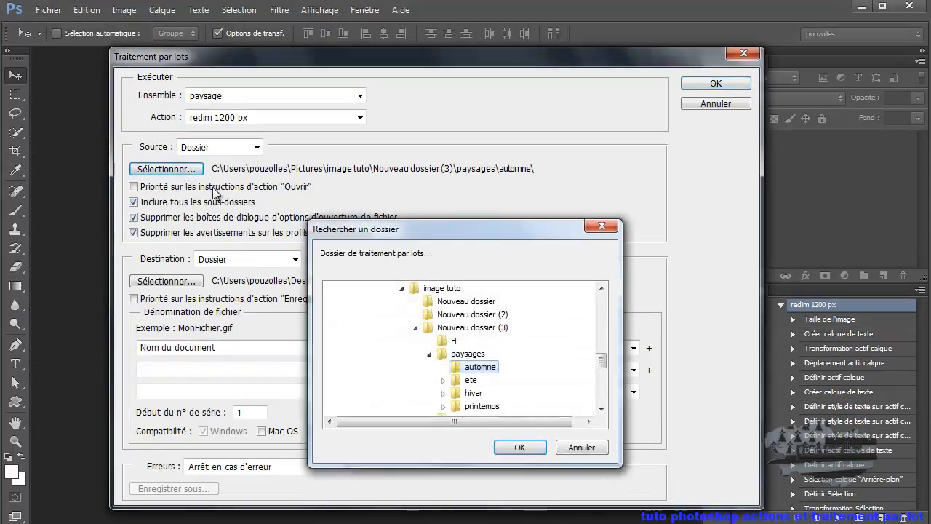
click(471, 380)
click(519, 447)
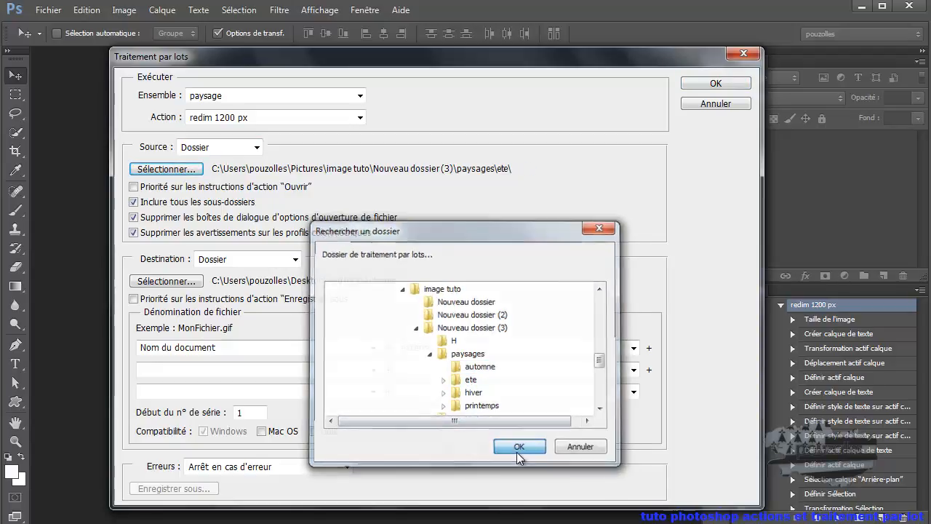
Set the batch destination to the "img tuto" folder and run the batch
click(179, 284)
click(397, 383)
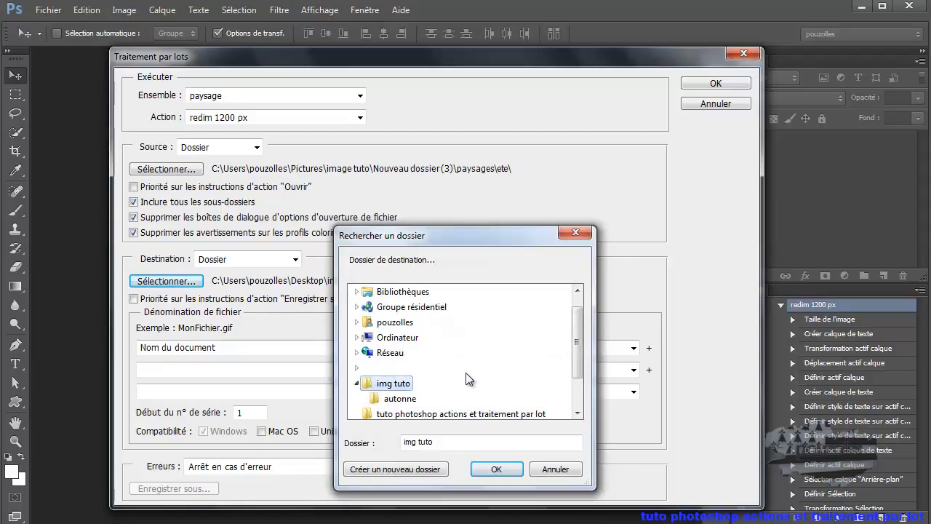
click(497, 469)
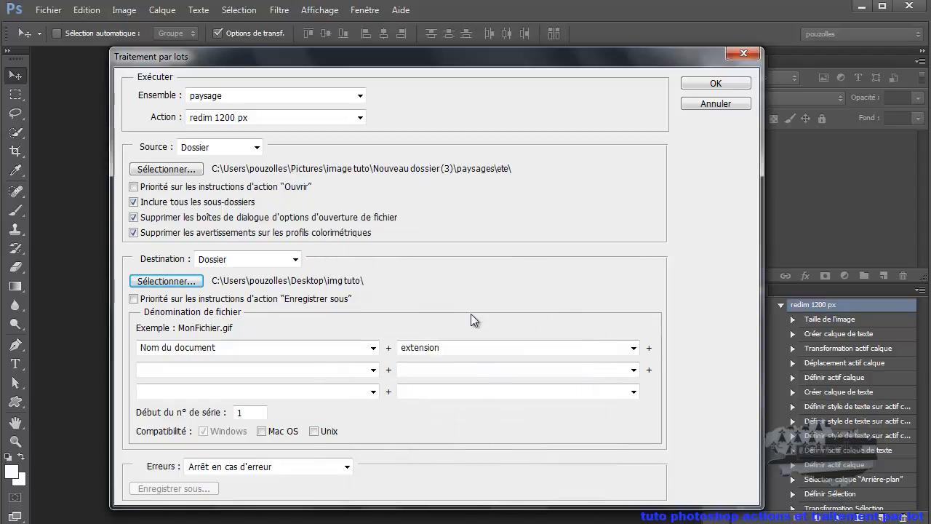
click(716, 84)
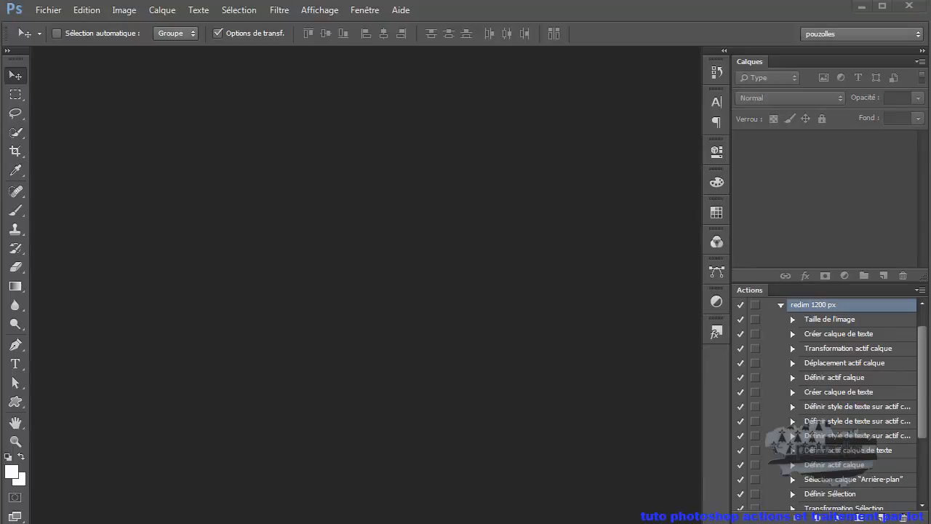
Check the exported "ete" images in the "img tuto" folder and move its window out of the way
key(alt+Tab)
drag(590, 190, 582, 98)
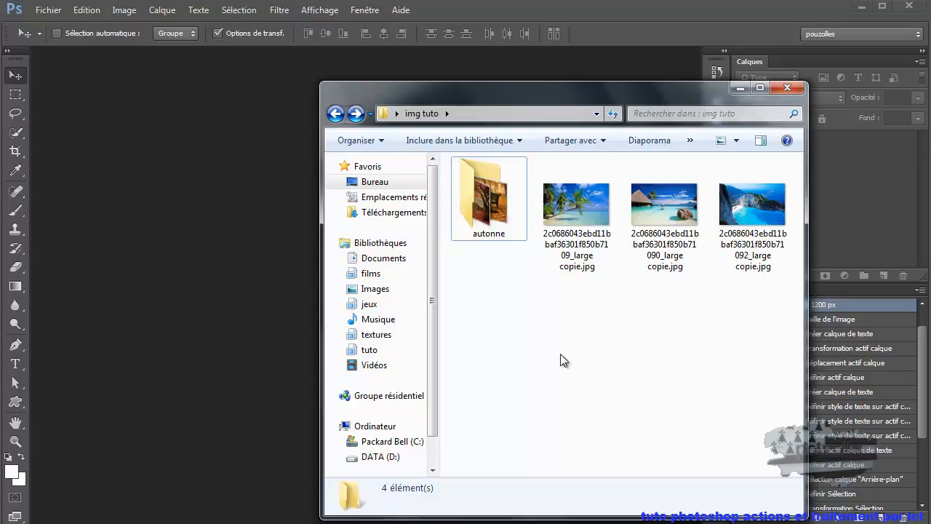
drag(708, 89, 785, 523)
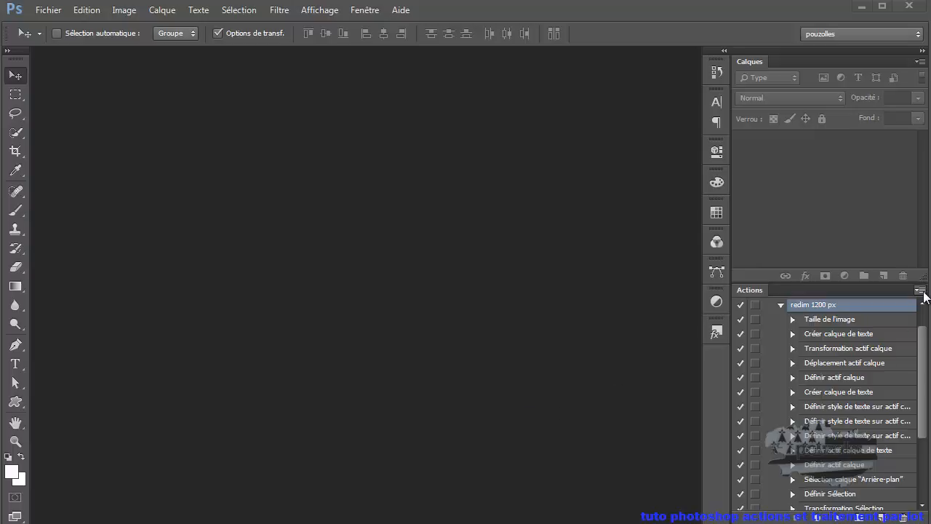
Switch the Actions panel to button mode
click(920, 290)
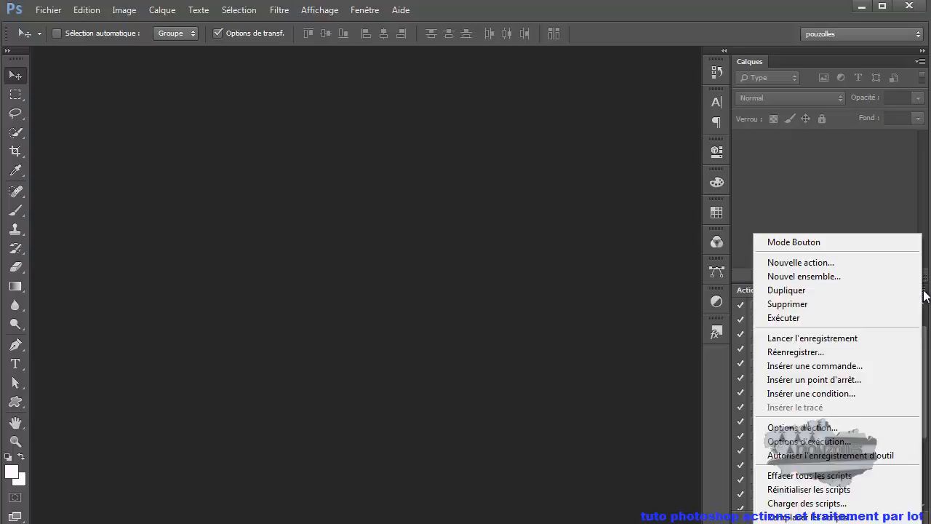
click(840, 243)
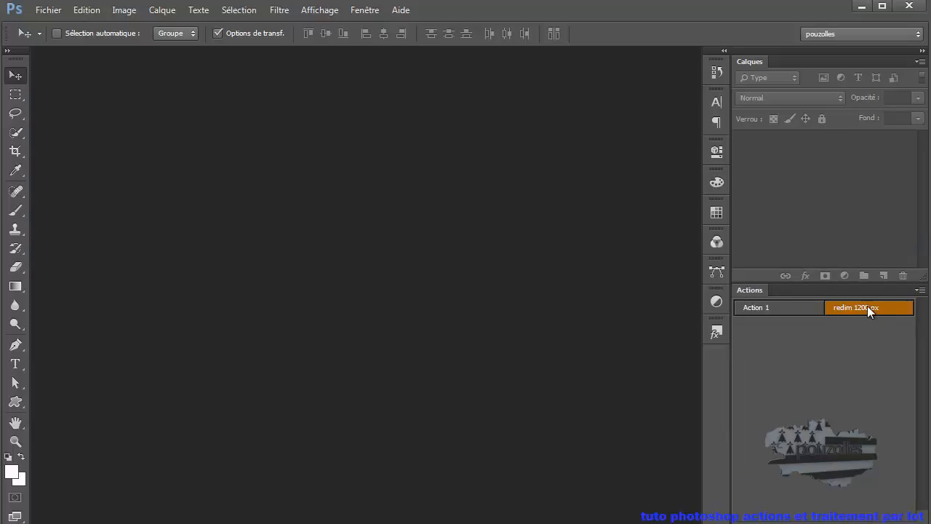
Delete the three exported beach images from "img tuto" and move the folder window out of the way
drag(715, 519, 691, 323)
drag(676, 523, 853, 438)
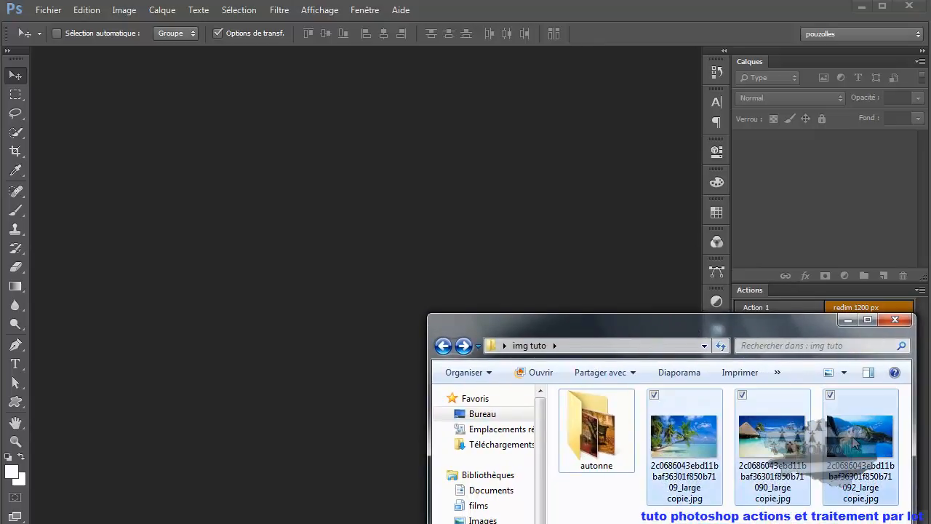
key(Delete)
key(Return)
drag(743, 332, 779, 523)
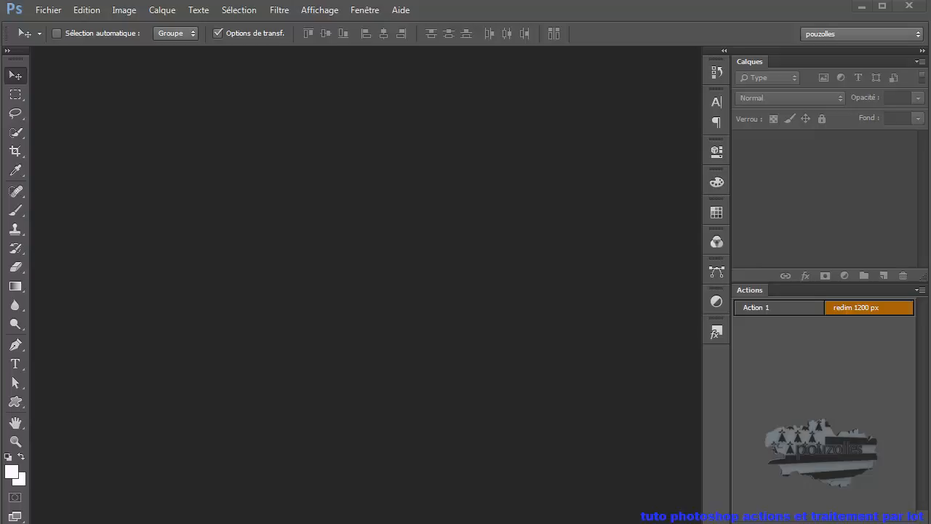
Open "2c0686043ebd11bbaf36301f850b71092_large.jpg" from the "printemps" folder in Photoshop and run the "redim 1200 px" action on it
drag(125, 523, 199, 286)
click(116, 304)
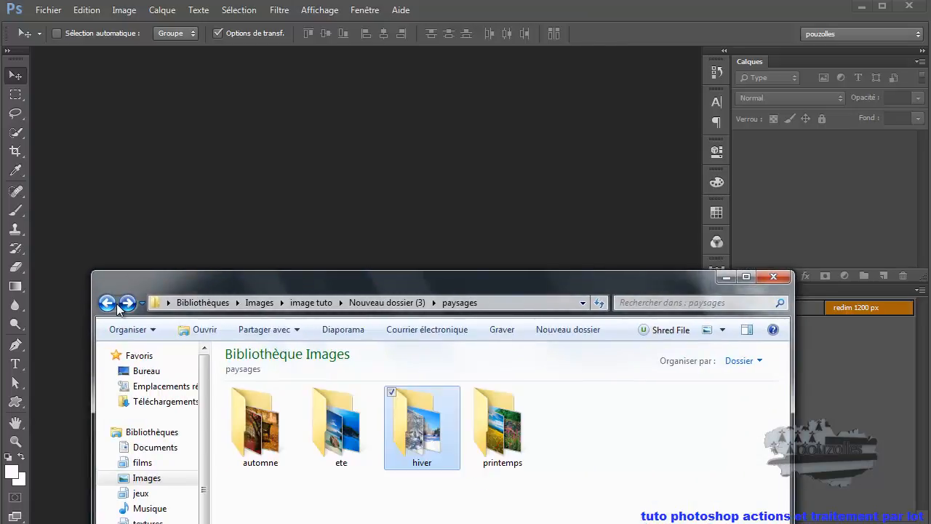
double_click(501, 435)
drag(501, 449, 390, 205)
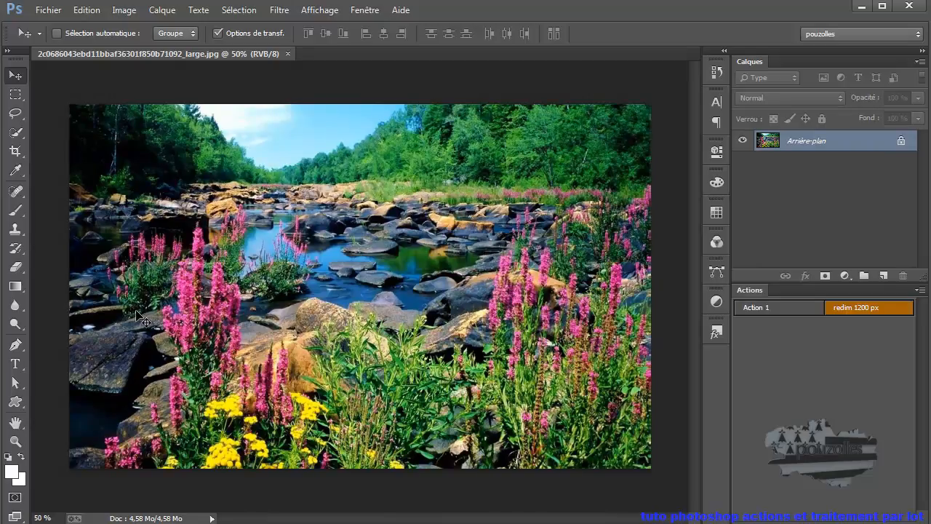
click(866, 307)
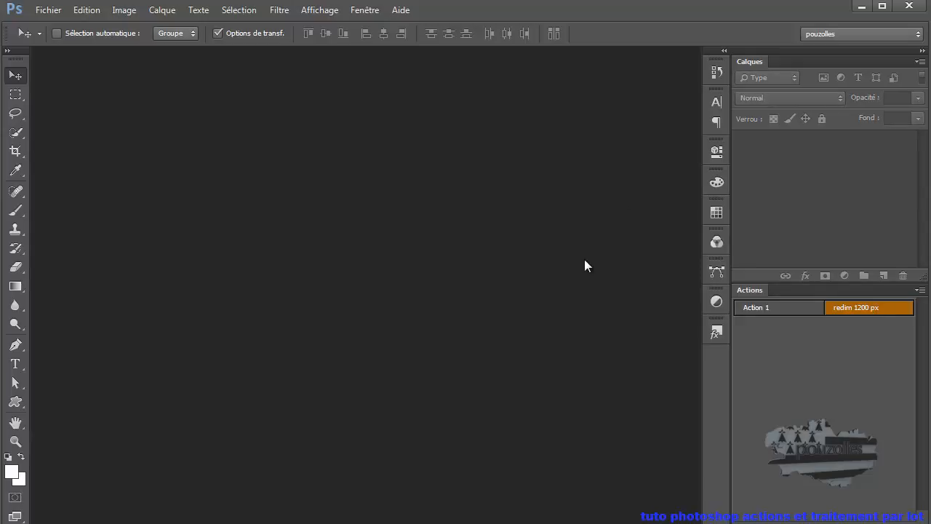
View the exported river image from "img tuto" to check its watermark, and put the folder window away
key(alt+Tab)
drag(540, 279, 502, 212)
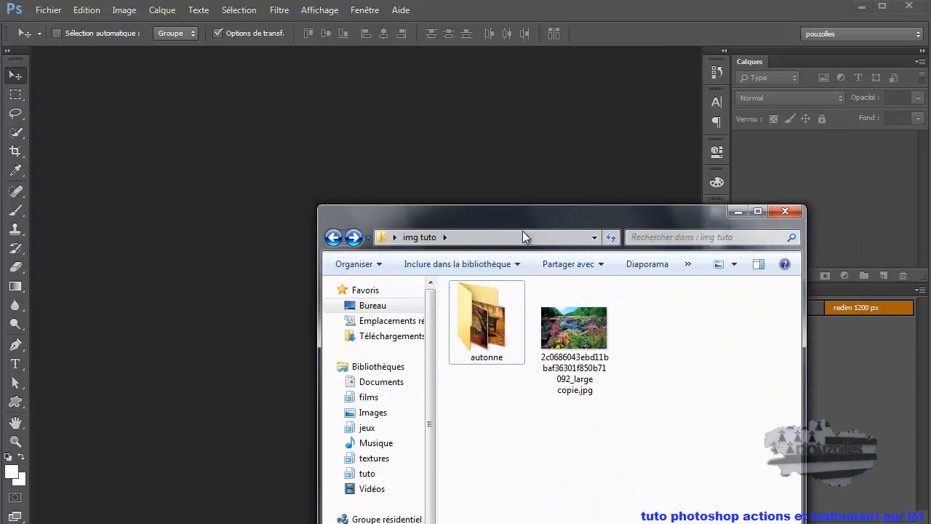
double_click(577, 339)
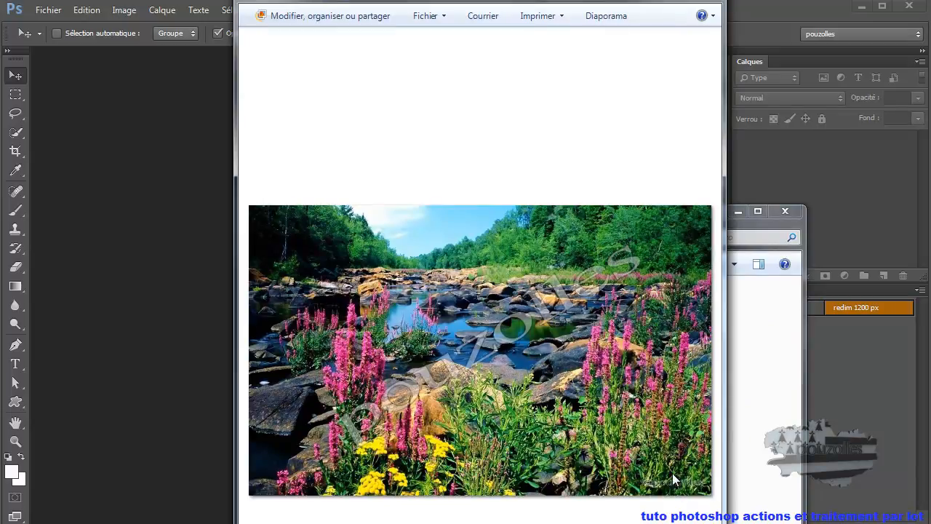
click(706, 1)
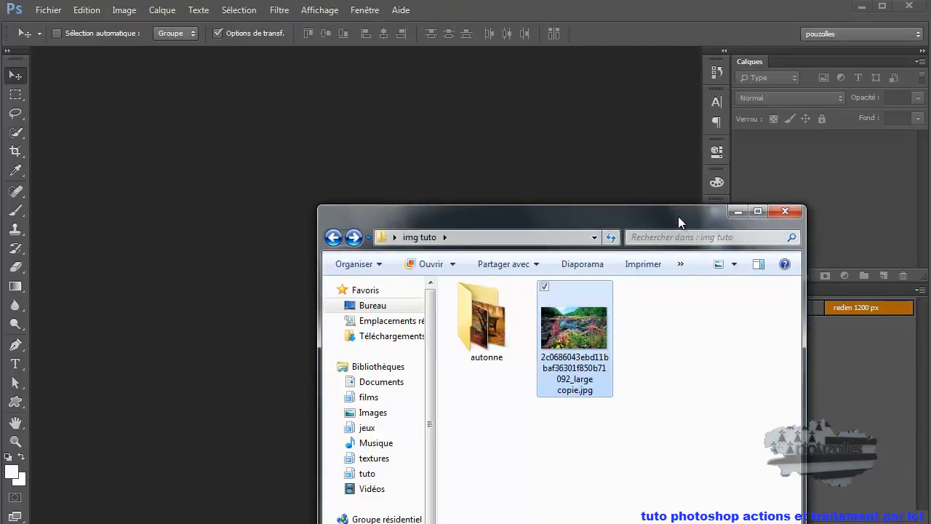
drag(677, 217, 786, 523)
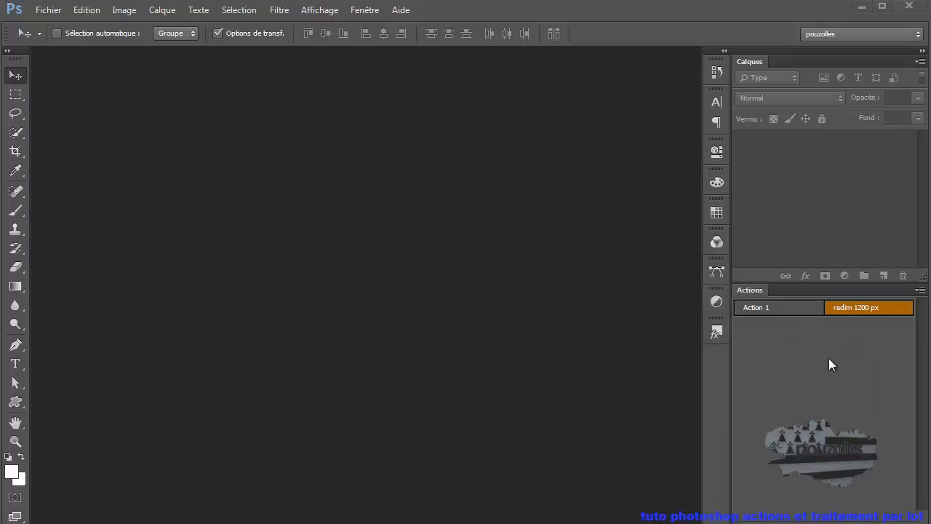